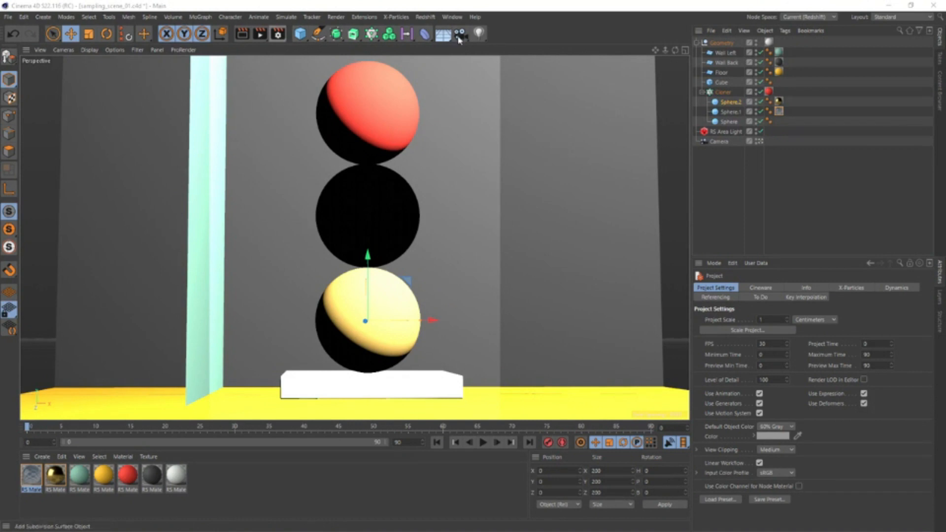
- Open the Redshift RenderView and dock it beside the perspective viewport
left_click(426, 17)
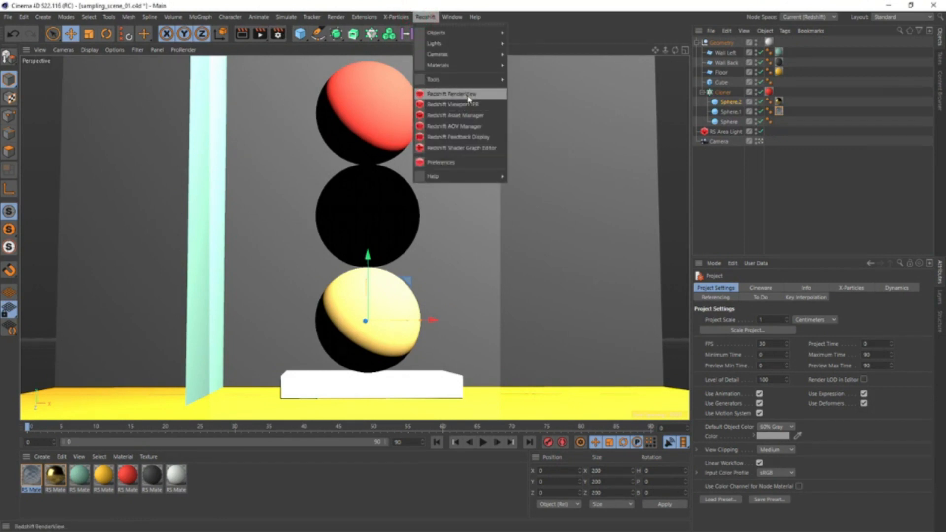
left_click(464, 94)
left_click_drag(474, 102, 73, 110)
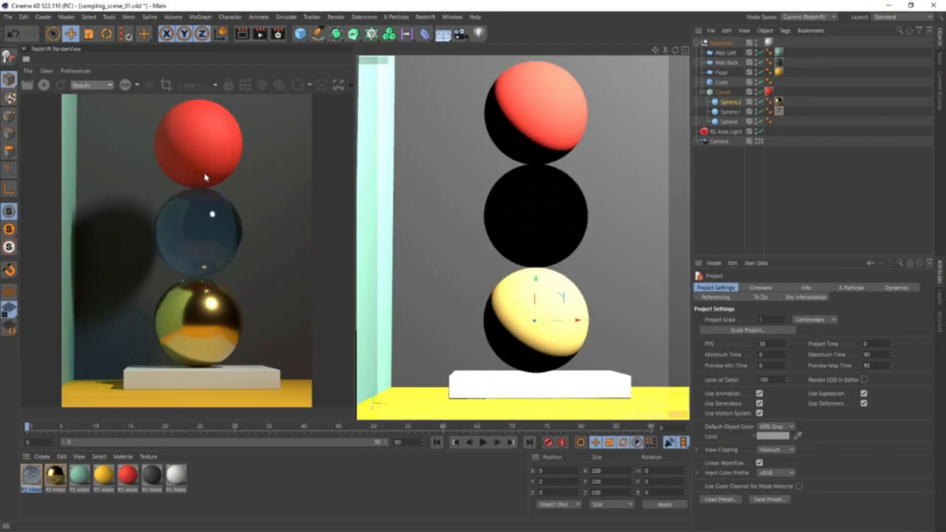
left_click(47, 71)
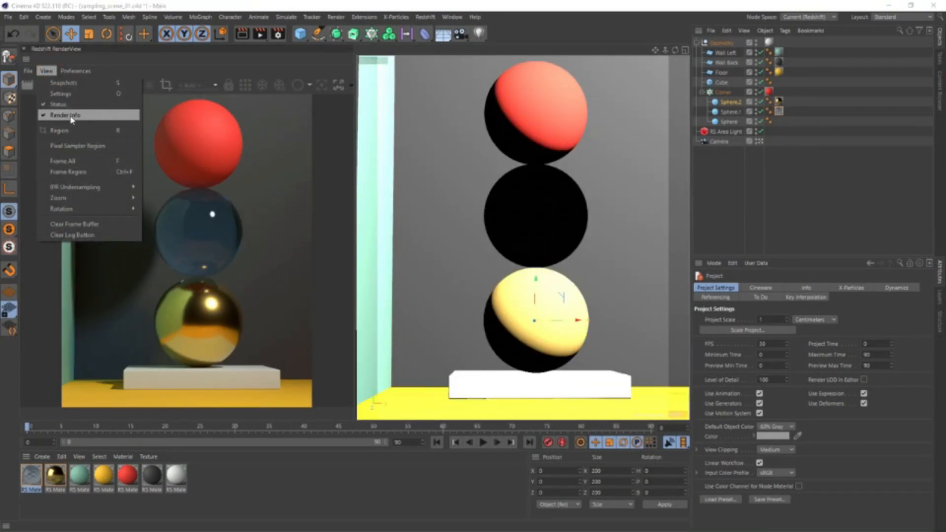
- Open the render settings, place the window clear of the RenderView, and start the interactive render
left_click(274, 37)
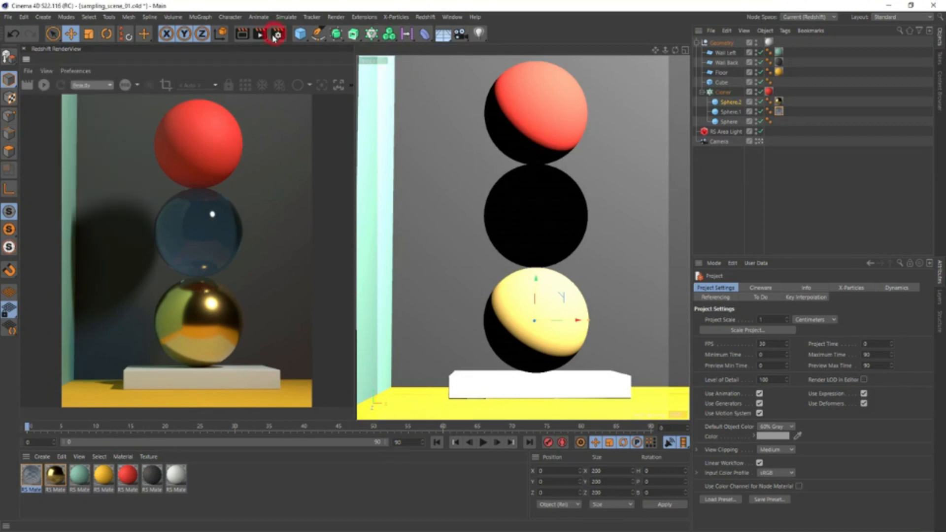
left_click(274, 38)
left_click_drag(306, 29, 467, 74)
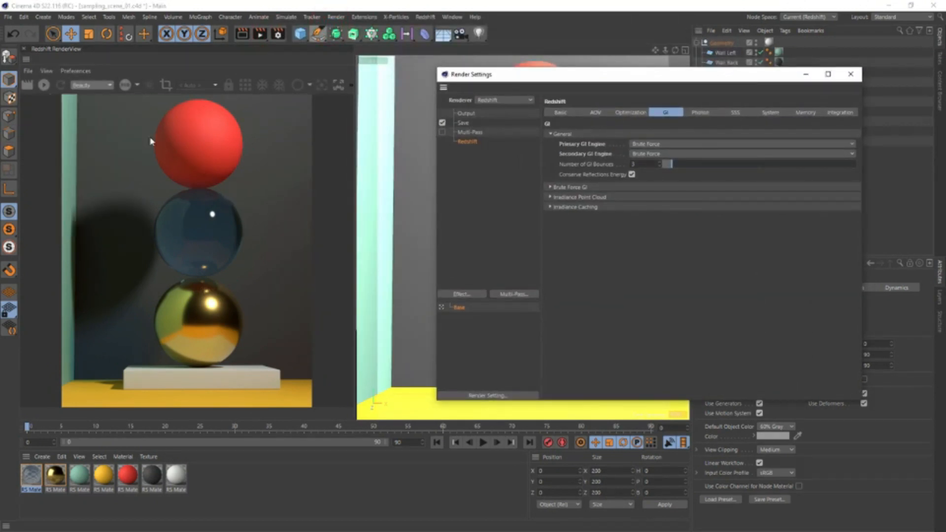
left_click(38, 84)
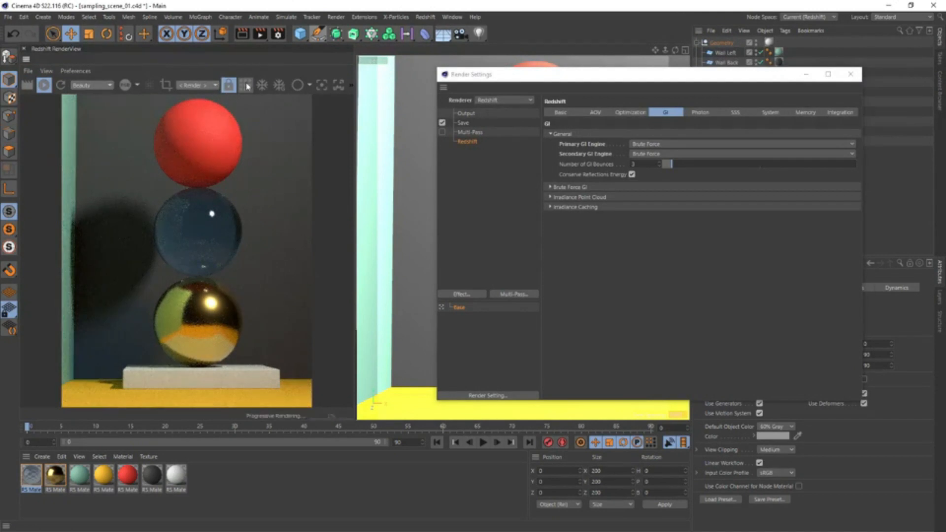
- Check the Redshift basic and output settings, then render the scene to the Picture Viewer for reference and close the viewer
left_click(560, 112)
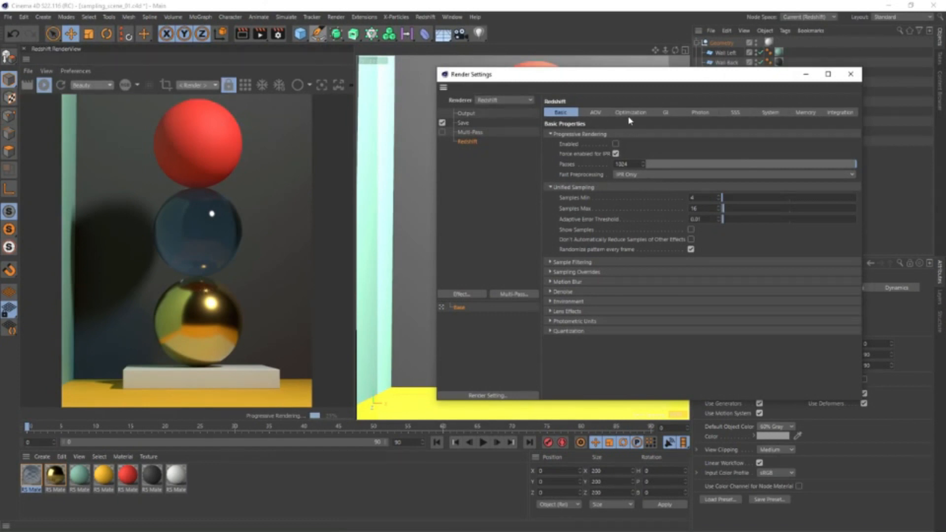
left_click(465, 113)
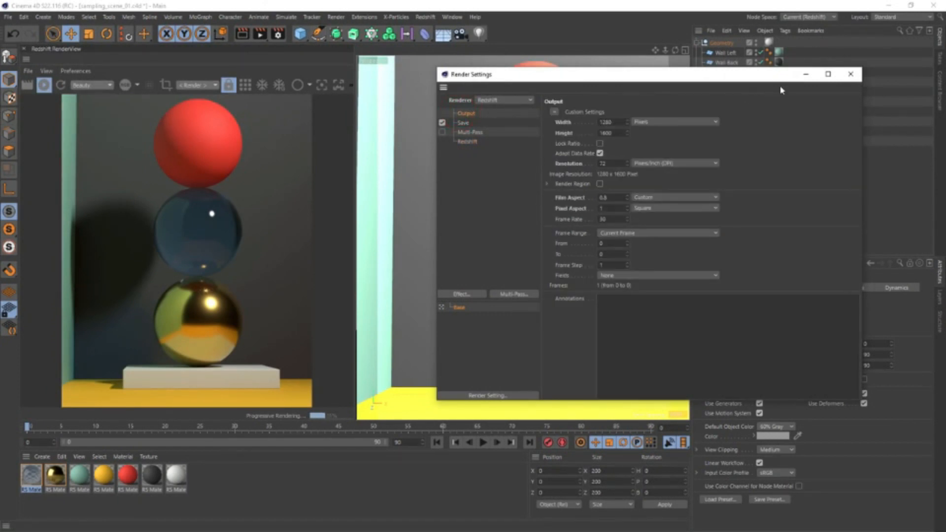
left_click(850, 74)
left_click(259, 33)
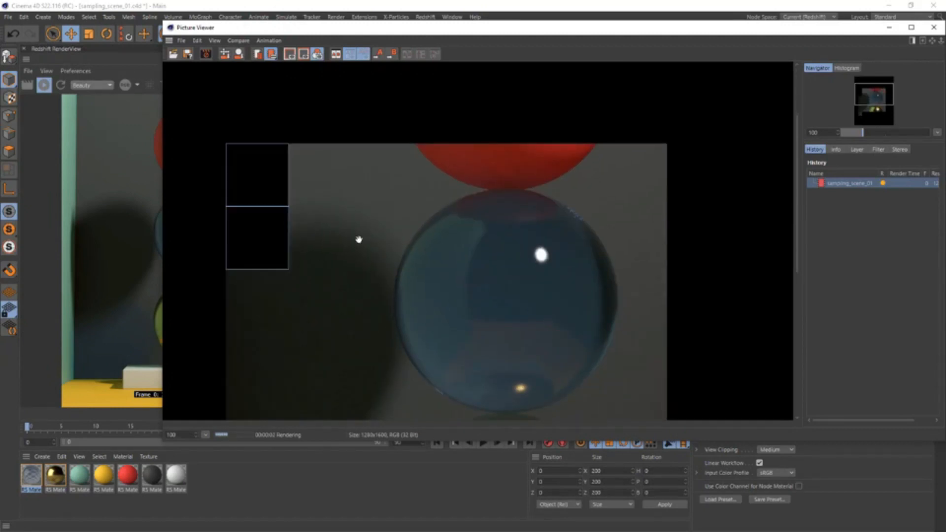
left_click(932, 30)
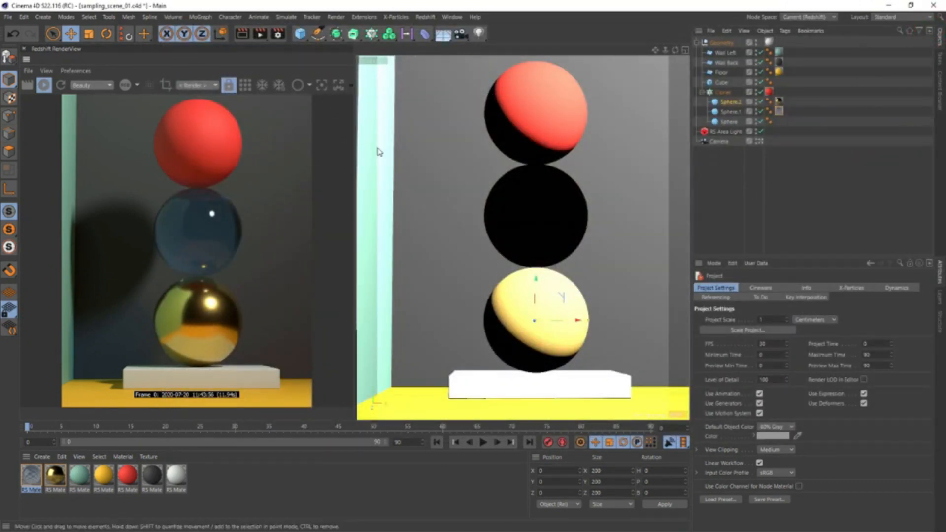
- Switch the RenderView to the Samples display and set the maximum unified samples to 256 in the render settings
left_click(310, 87)
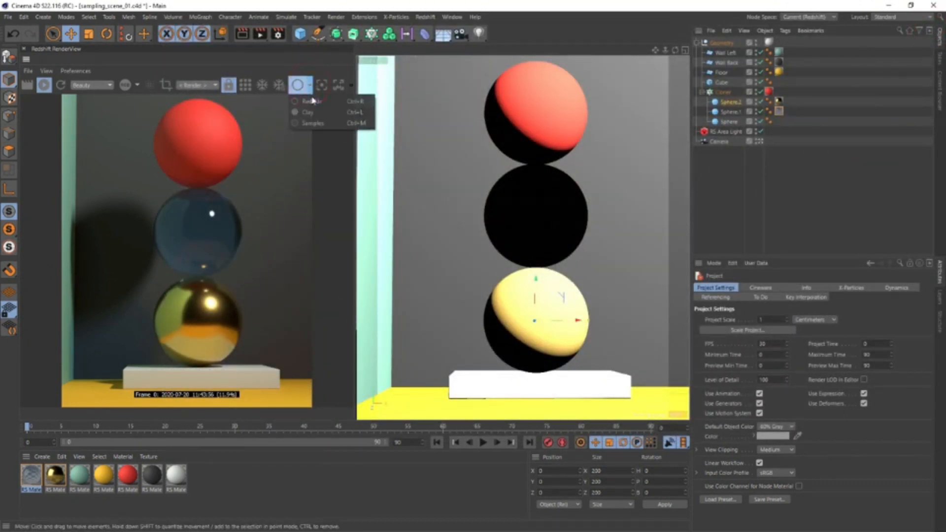
left_click(319, 124)
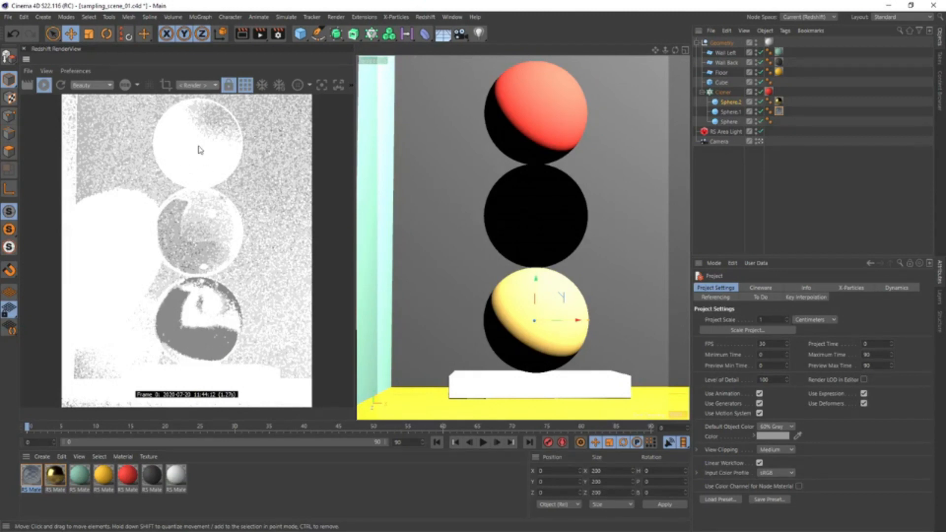
left_click(278, 33)
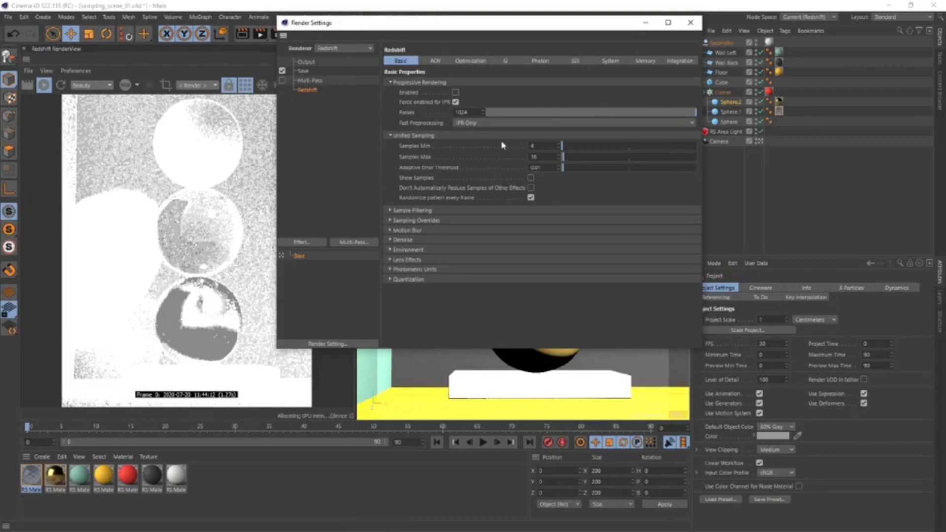
left_click_drag(418, 23, 560, 72)
left_click(674, 206)
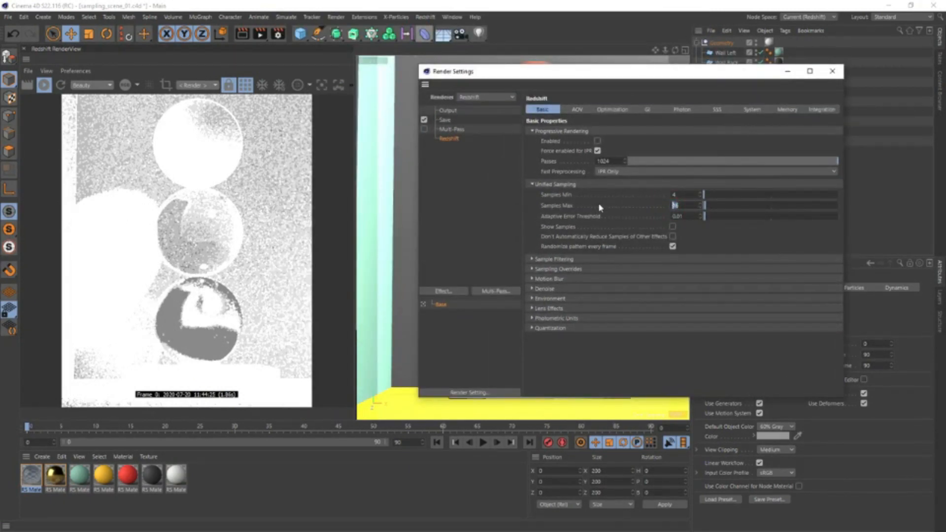
type("256")
key("Return")
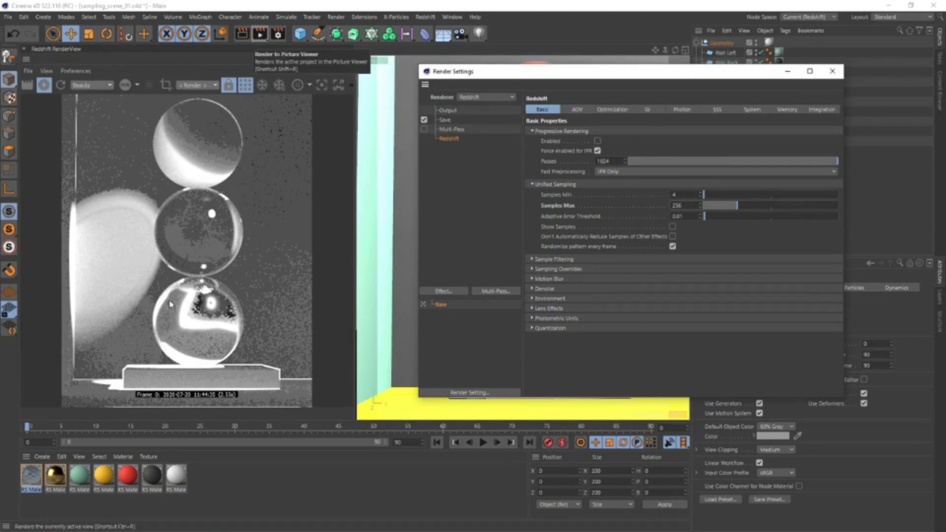
- Set the number of Brute Force GI rays to 512
left_click(647, 108)
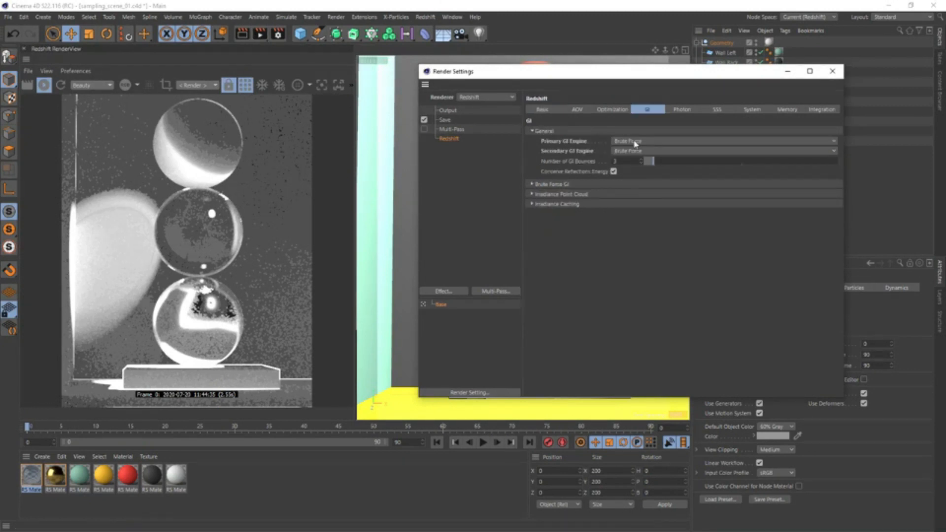
left_click(583, 184)
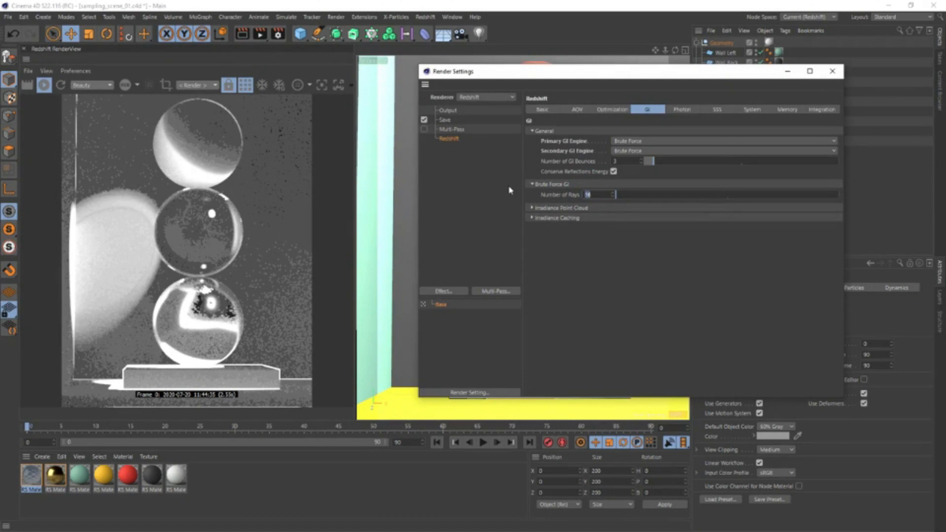
type("512")
key("Return")
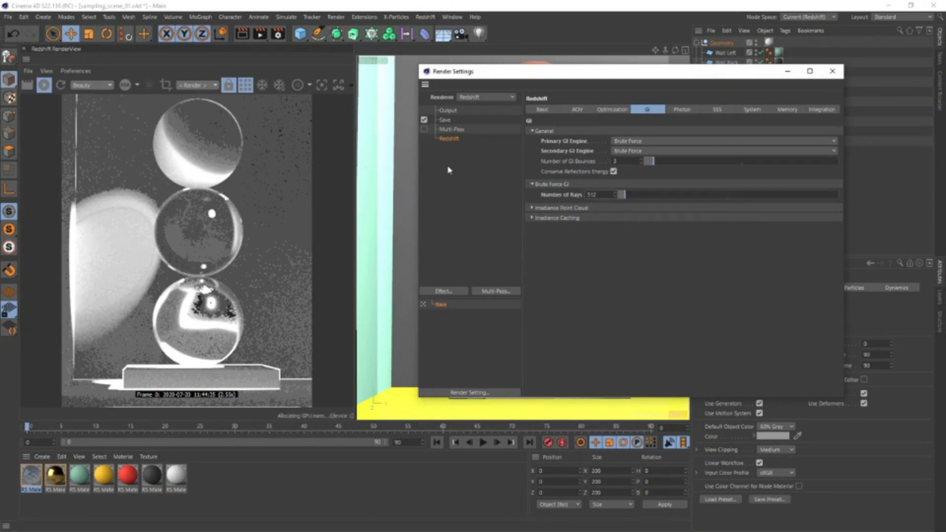
- Render the scene to the Picture Viewer again, compare the spheres and shadows with the previous render, and close the viewer
left_click(261, 35)
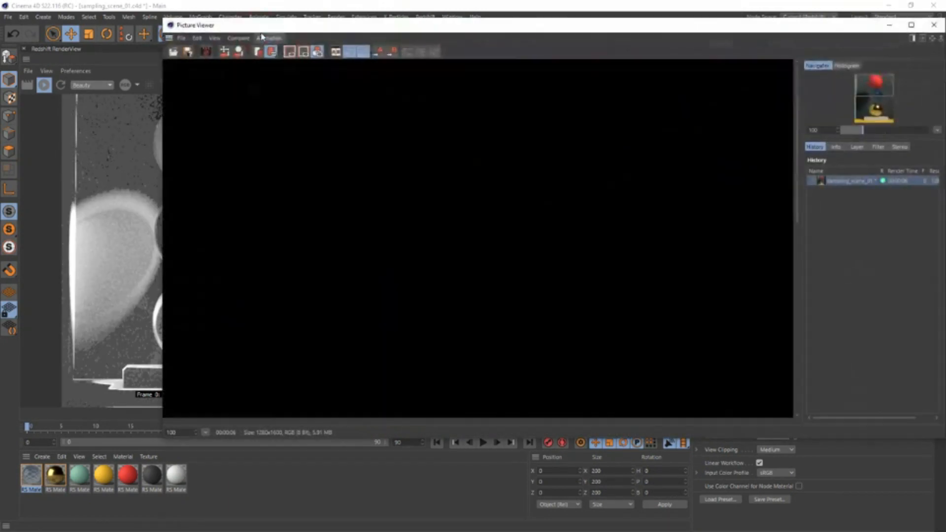
left_click_drag(620, 374, 551, 257)
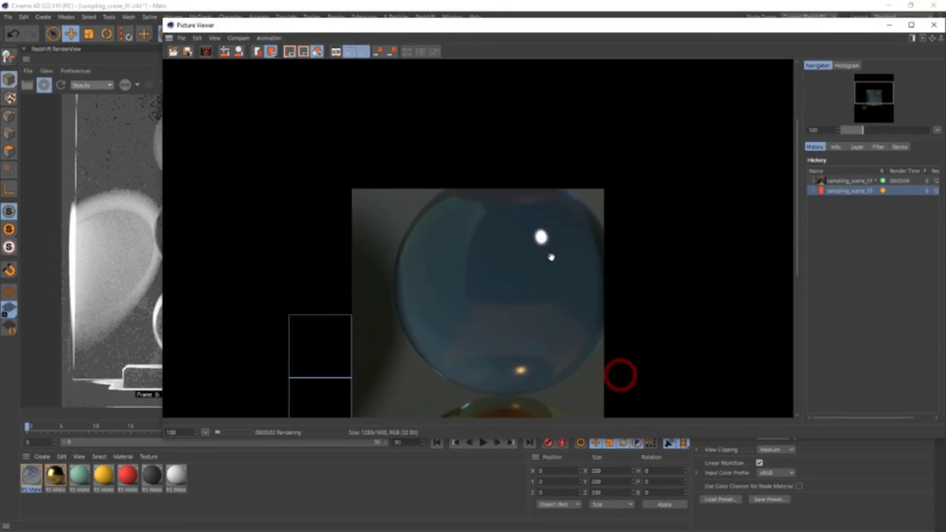
left_click(844, 180)
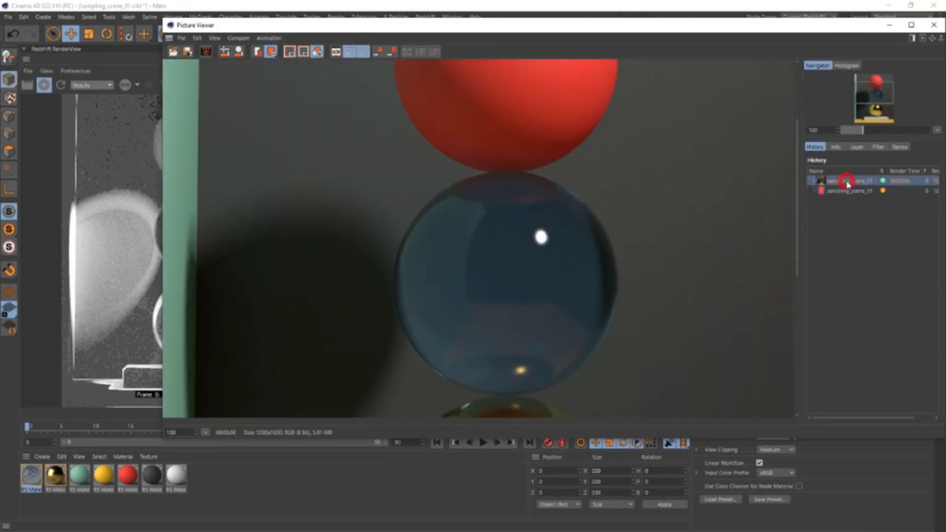
left_click_drag(560, 164, 555, 236)
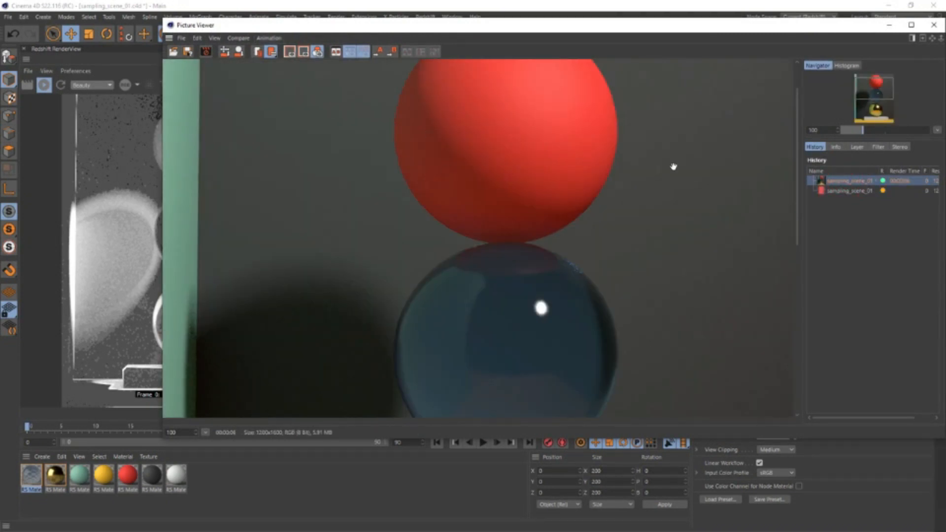
left_click(858, 191)
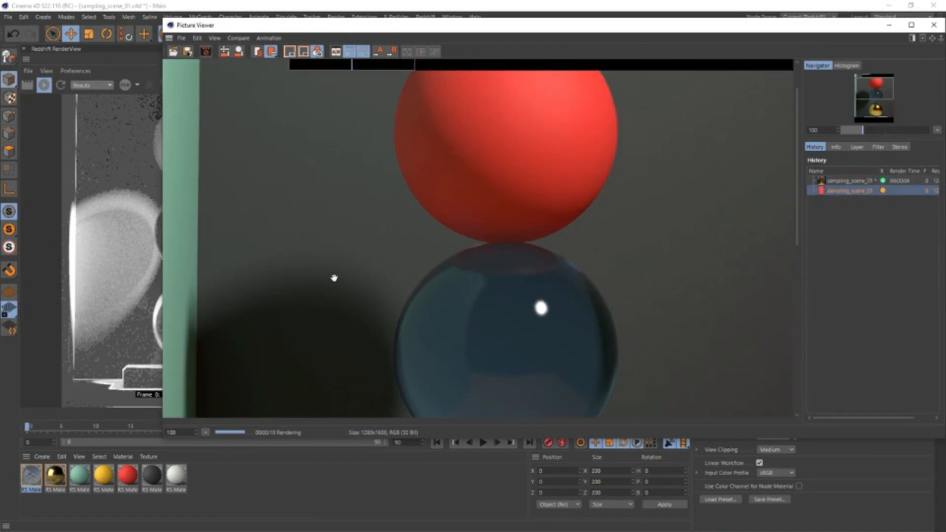
left_click_drag(310, 302, 571, 223)
left_click_drag(590, 327, 571, 213)
left_click(843, 181)
left_click(846, 192)
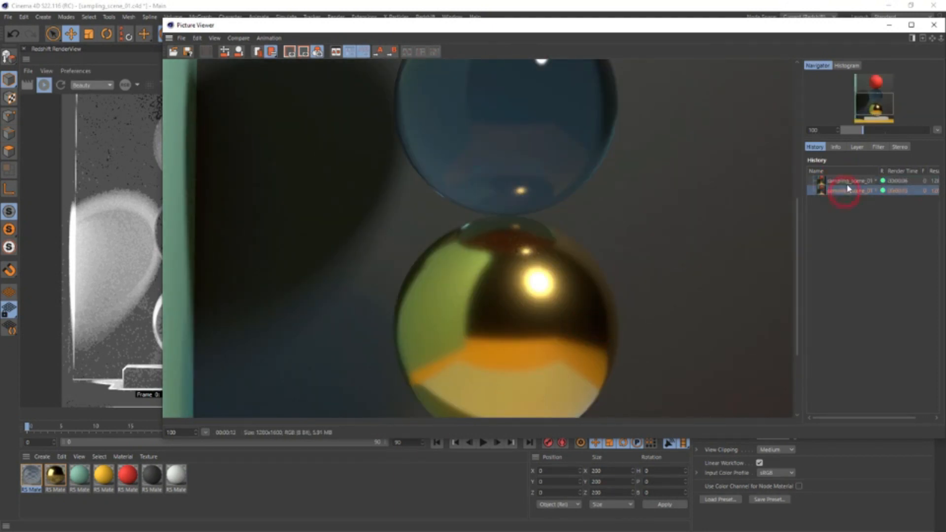
left_click(848, 183)
left_click_drag(830, 28, 766, 44)
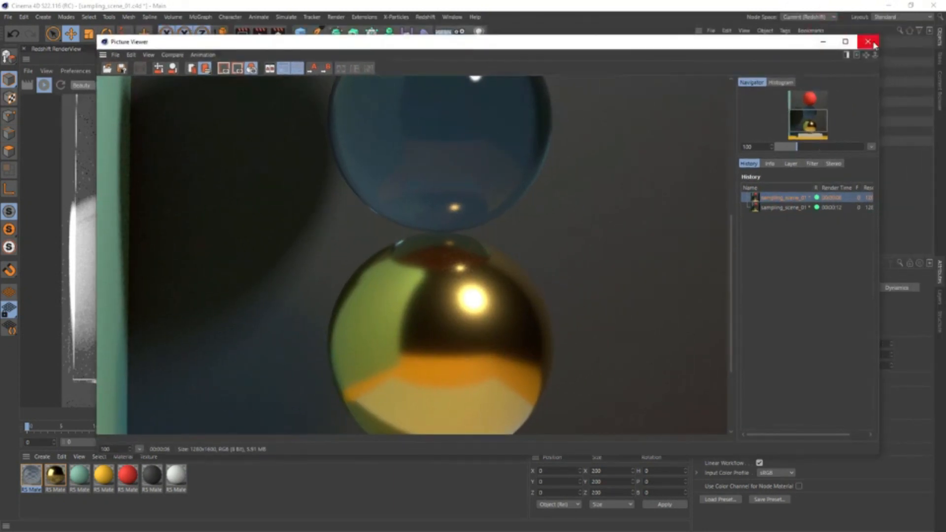
left_click(869, 42)
- Open the AOV Manager and add the Diffuse Filter, Reflections, Refractions and Shadows AOVs
left_click(578, 109)
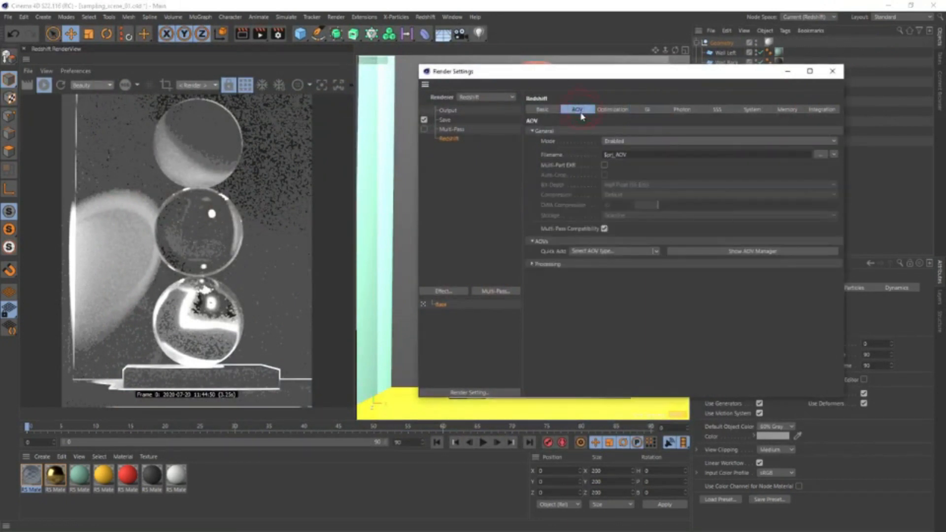
left_click(706, 252)
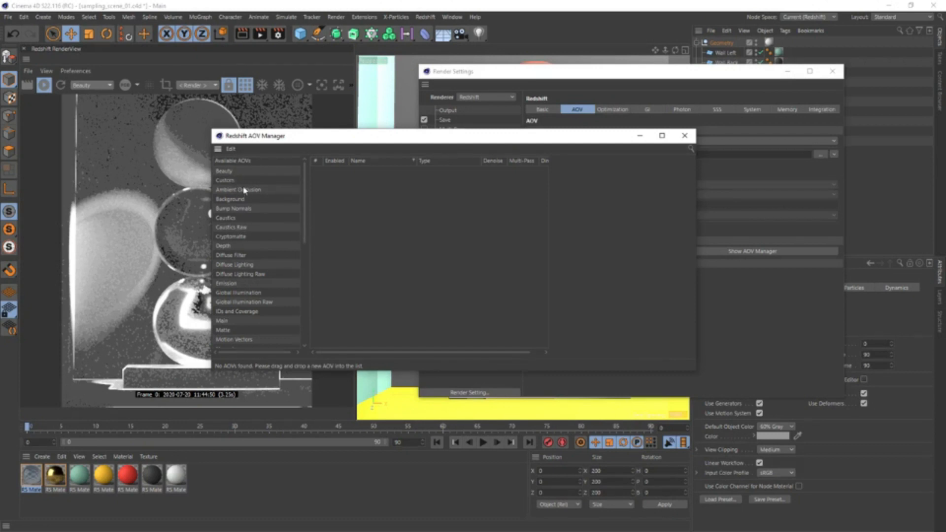
double_click(230, 255)
left_click_drag(307, 226, 305, 275)
double_click(232, 288)
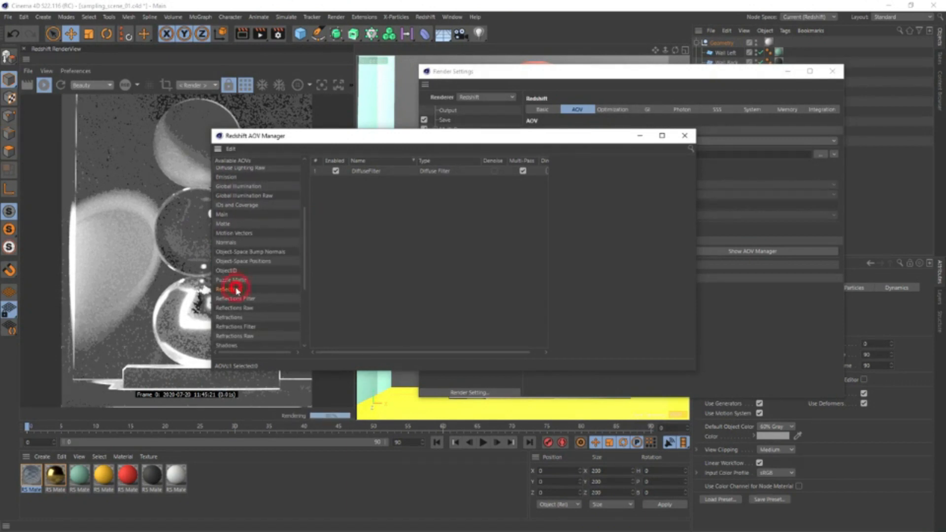
double_click(239, 308)
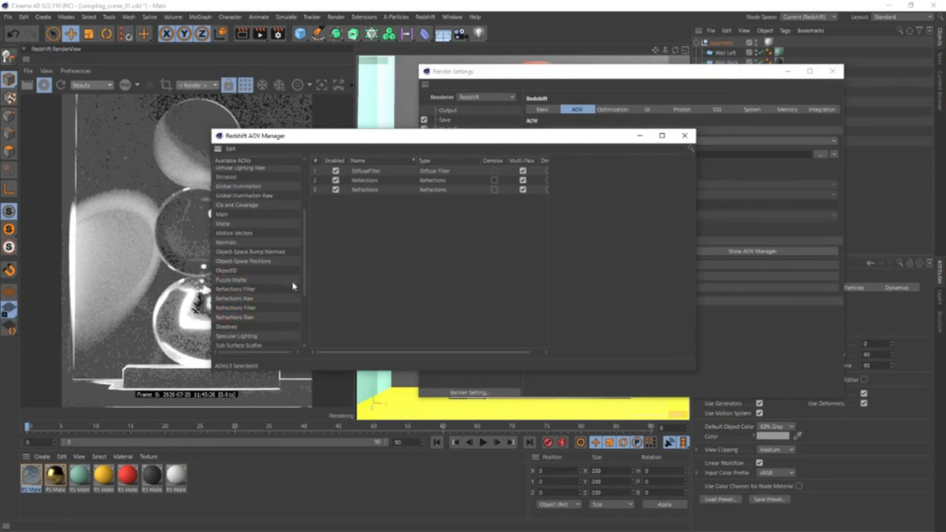
double_click(236, 327)
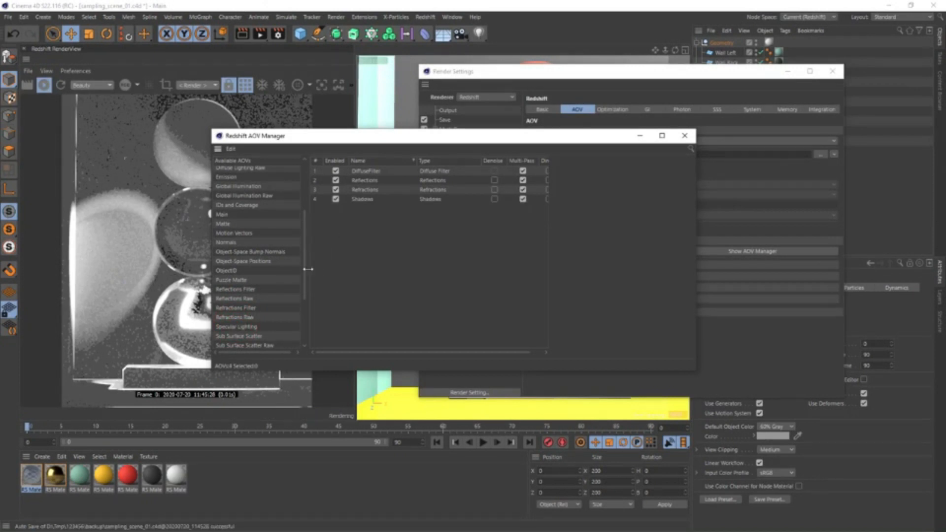
- Delete the Diffuse Filter AOV from the active list and close the AOV Manager
left_click_drag(306, 261, 306, 284)
left_click(364, 172)
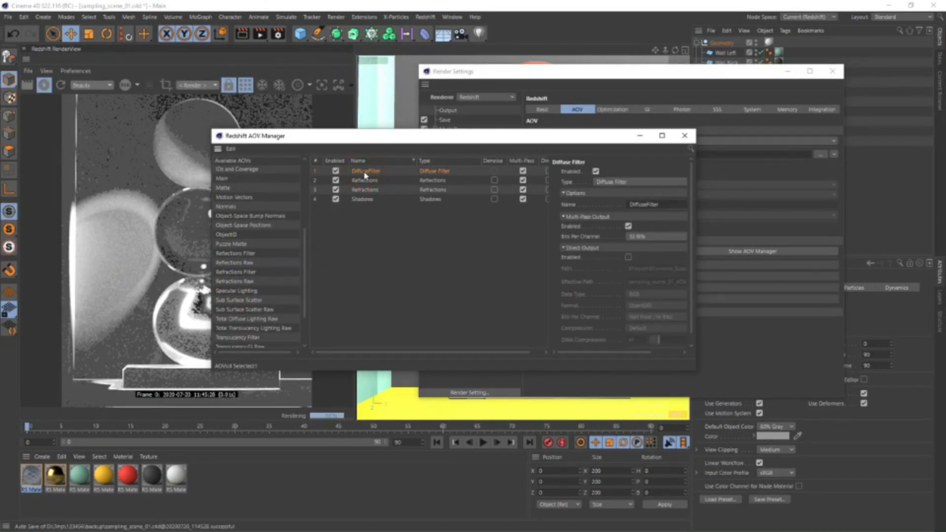
key("Delete")
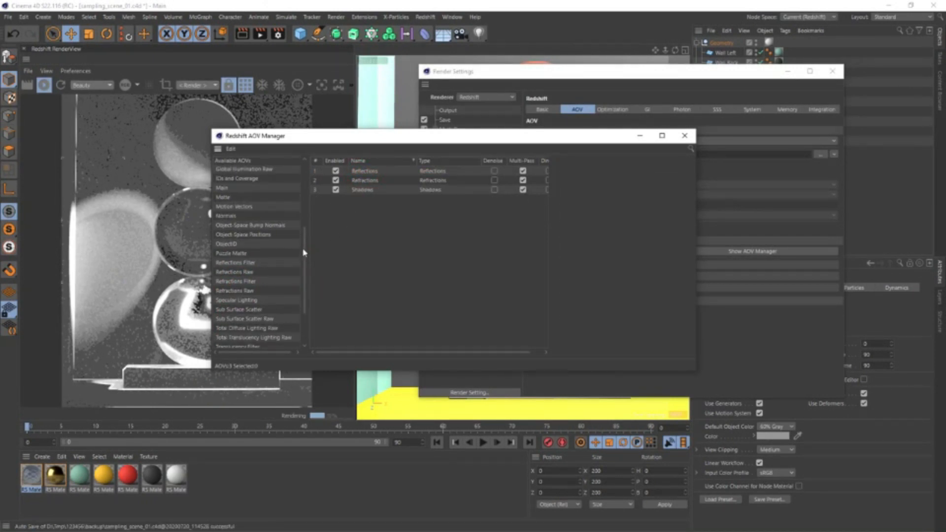
left_click_drag(304, 253, 305, 284)
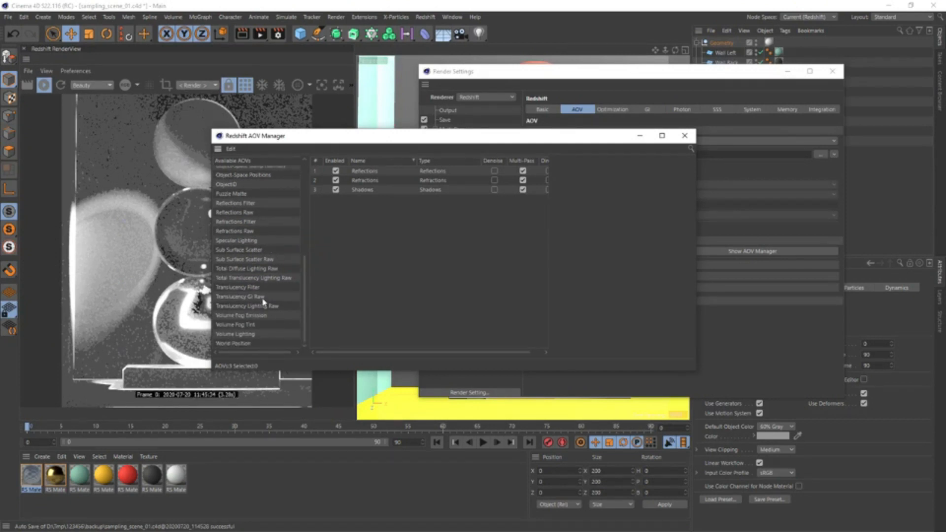
left_click(684, 135)
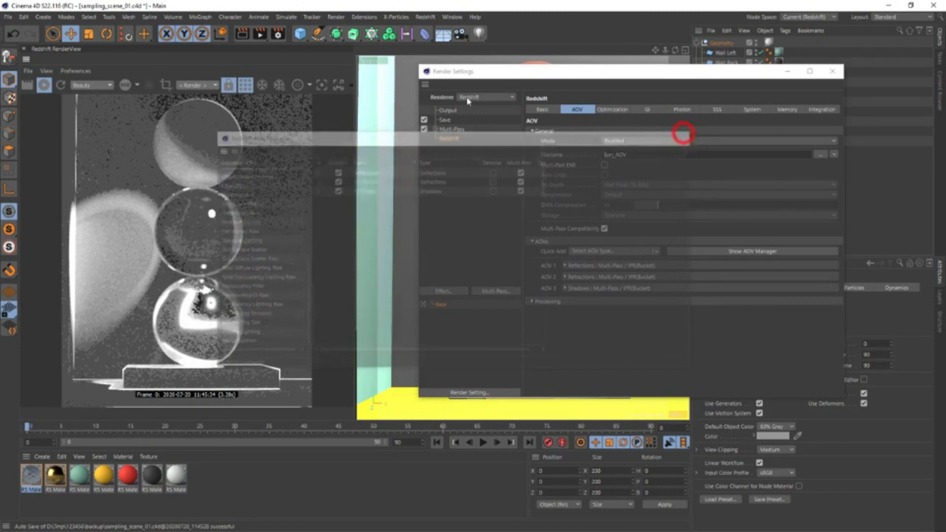
- Display the Refractions AOV in the RenderView
left_click(90, 84)
left_click(94, 100)
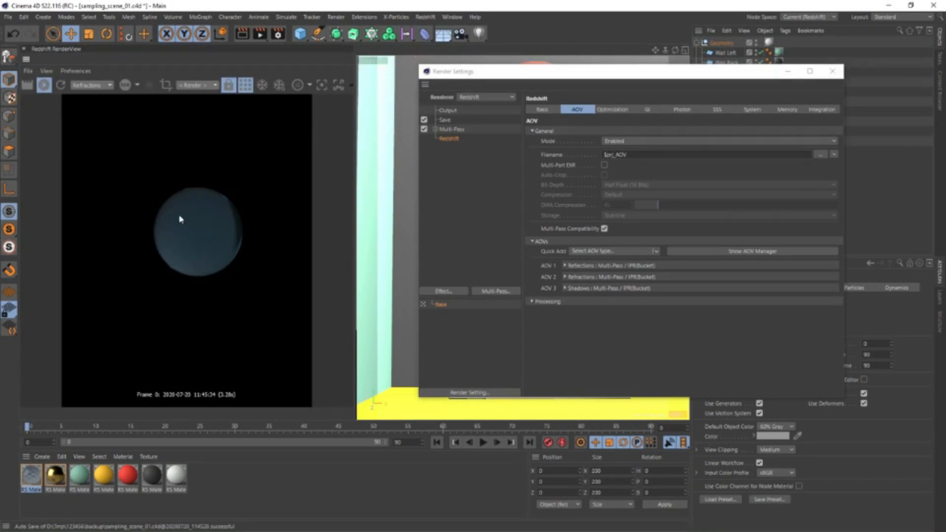
- Delete the Shadows, Refractions and Reflections AOVs from the AOV Manager's active list
left_click(686, 243)
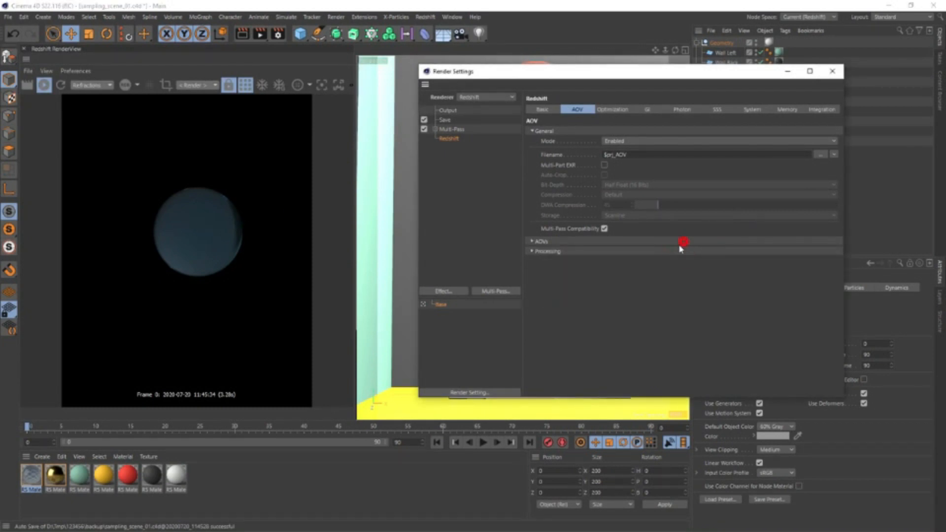
left_click(679, 242)
left_click(732, 254)
left_click(609, 299)
key("Delete")
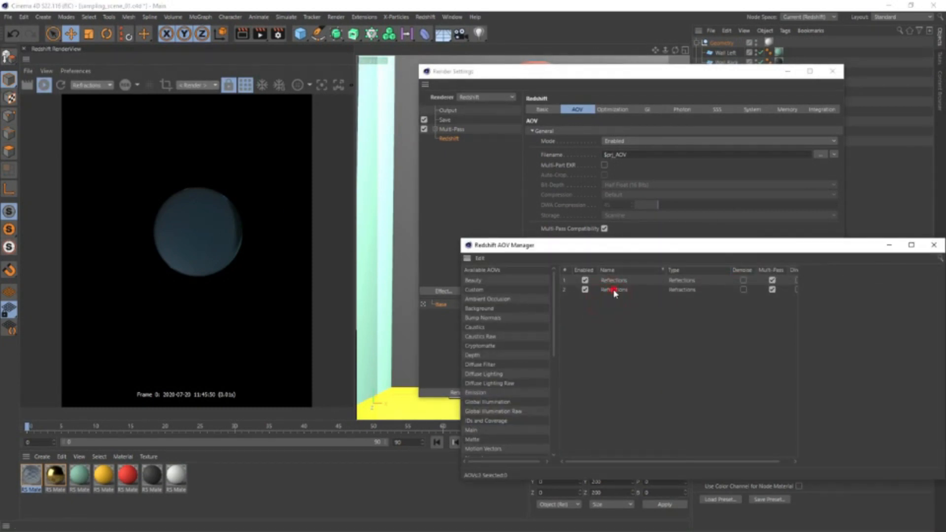
left_click(613, 289)
key("Delete")
left_click(614, 281)
left_click(613, 280)
key("Delete")
- Set both the primary and secondary GI engines to None
left_click(647, 109)
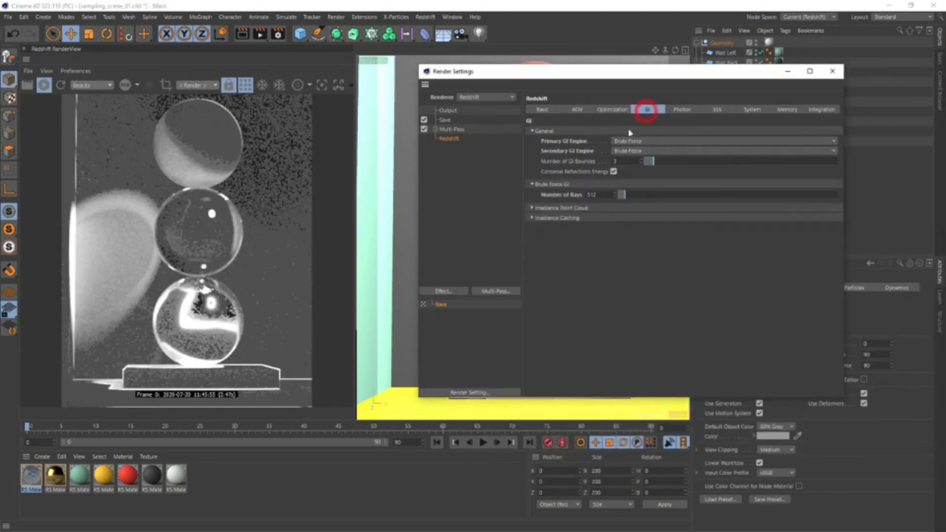
left_click(627, 141)
left_click(633, 151)
left_click(632, 151)
left_click(632, 161)
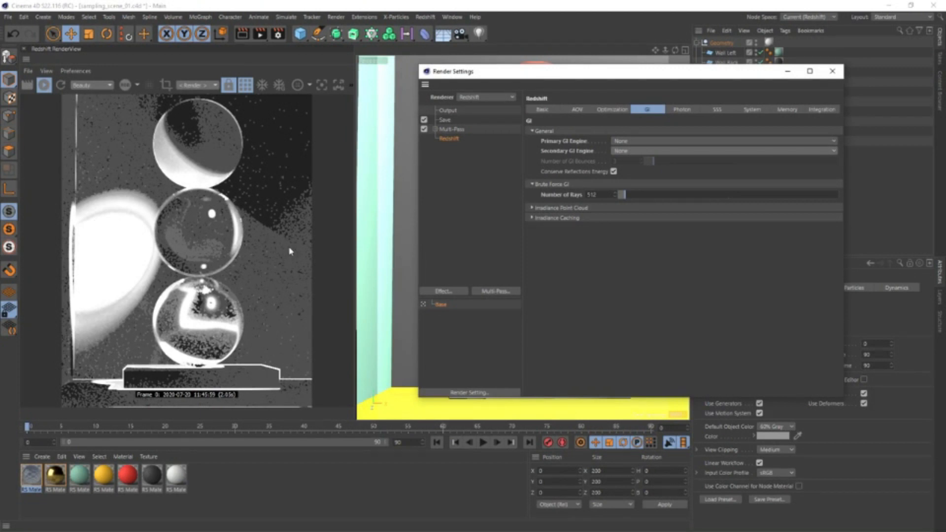
- Turn off the samples view in the RenderView and enable the reflection sample override in Replace mode with 1024 samples
left_click(542, 109)
left_click(245, 85)
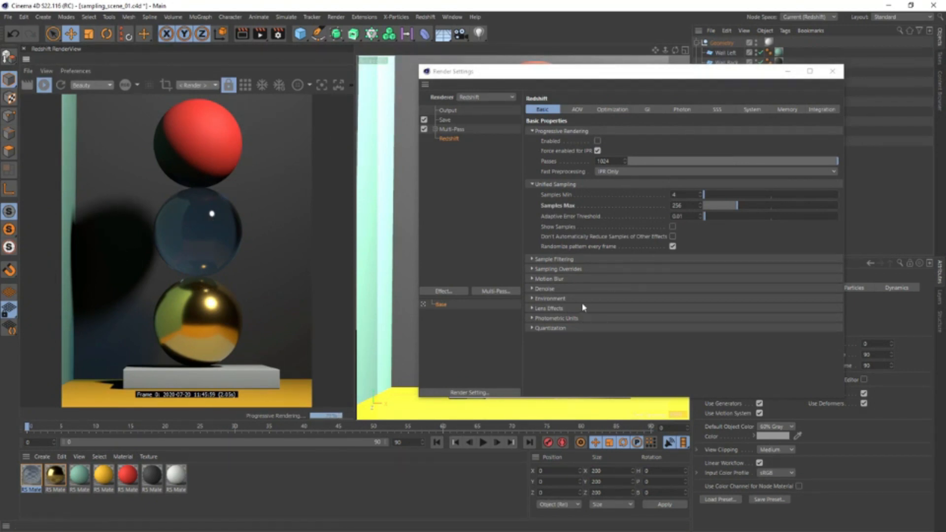
left_click(554, 269)
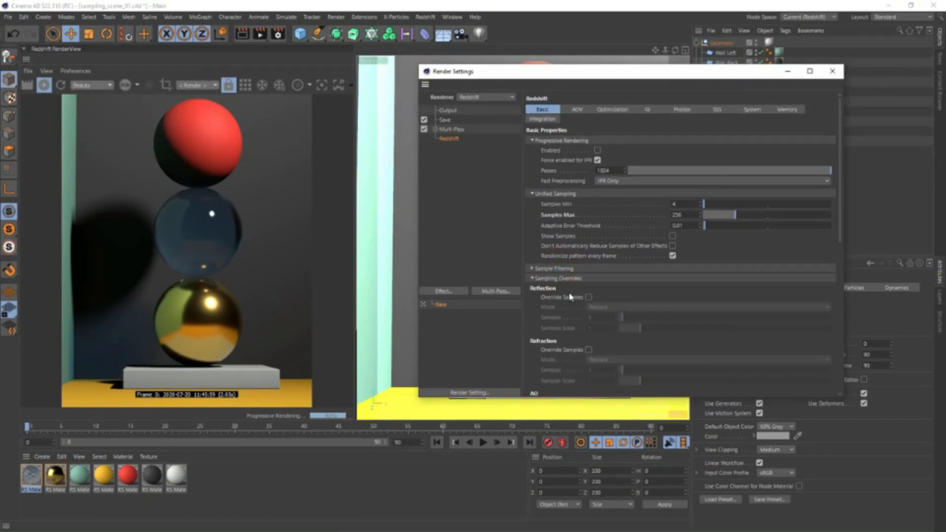
left_click(589, 298)
left_click(591, 316)
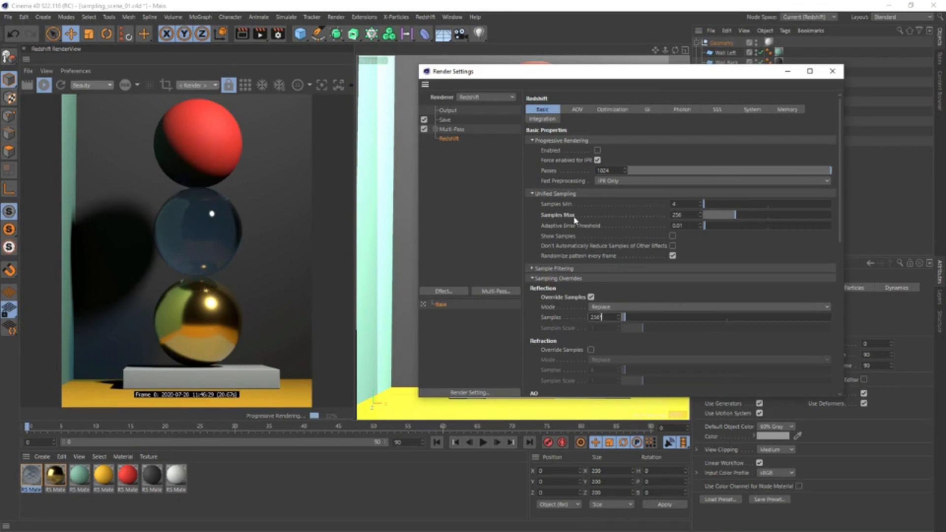
key("Return")
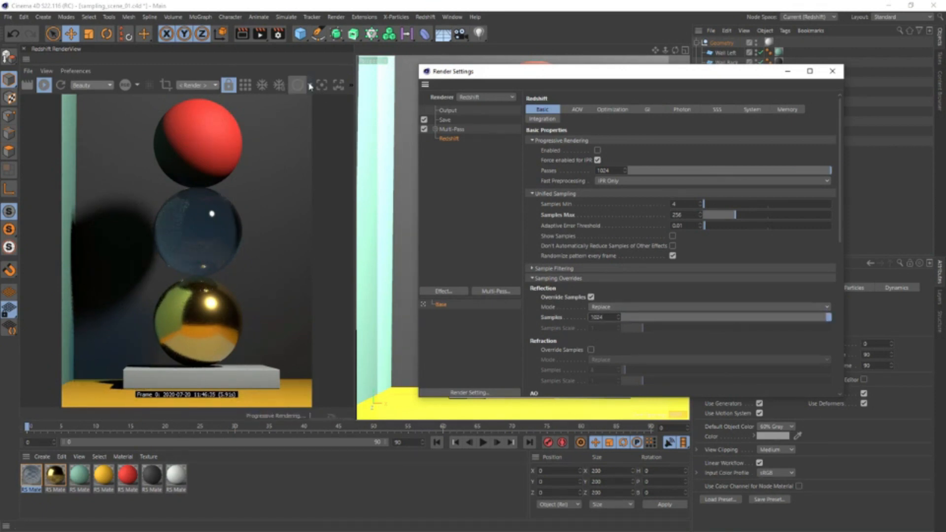
left_click(302, 85)
left_click(319, 122)
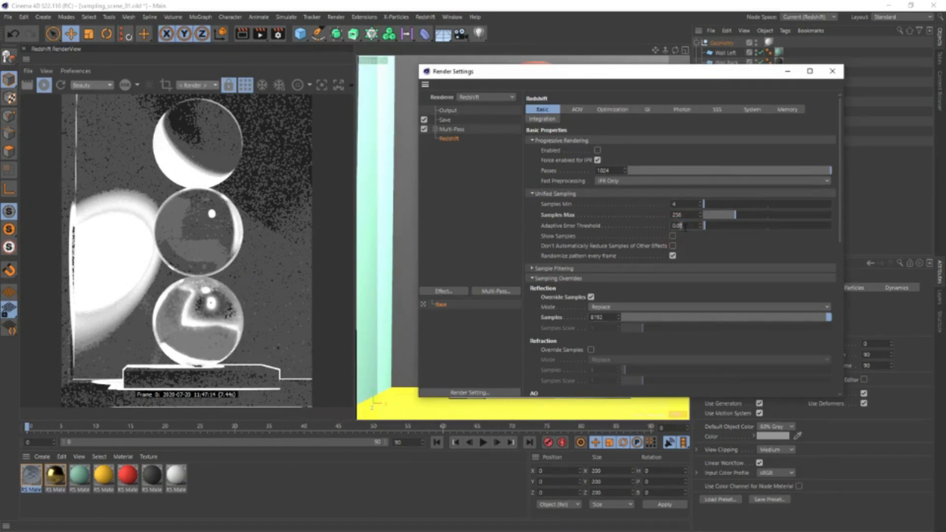
- Try an adaptive error threshold of 0.002 and restore it to 0.01
type("2")
key("Return")
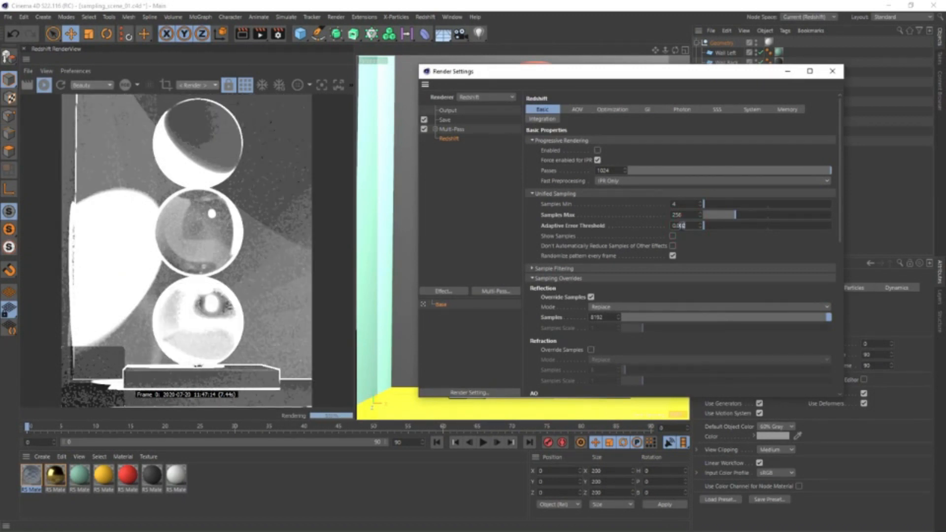
type("01")
key("Return")
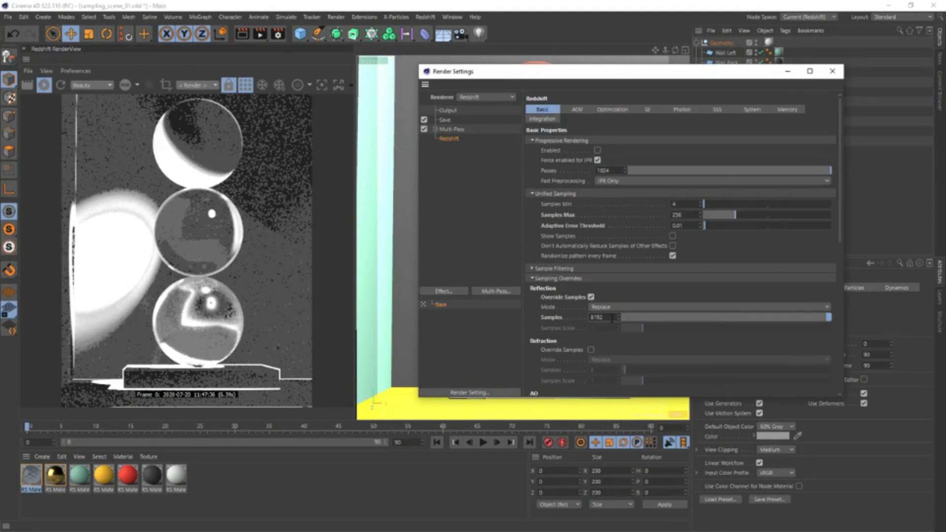
- Set the adaptive error threshold to 0.005 and the reflection override samples to 2048
double_click(612, 318)
left_click(683, 226)
key("Return")
left_click(604, 317)
type("/4")
key("Return")
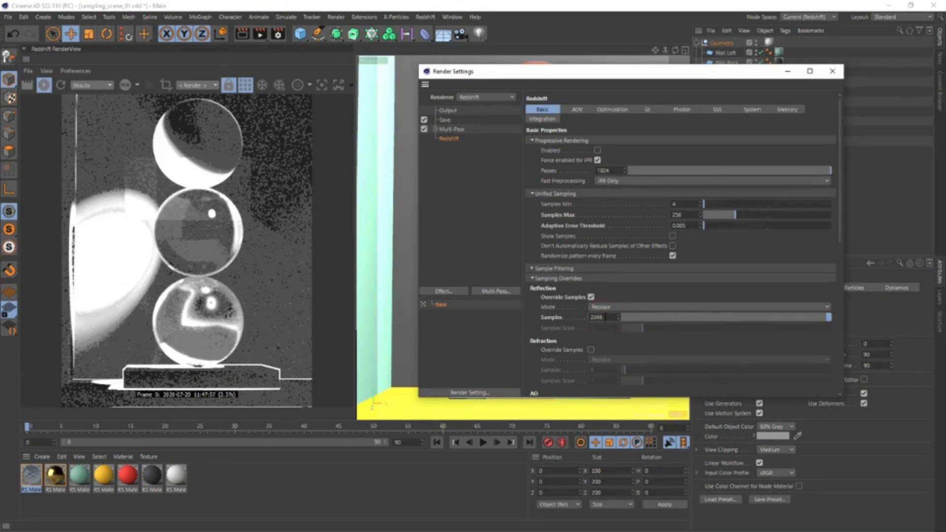
- Return the adaptive error threshold to 0.01
left_click_drag(686, 225, 680, 225)
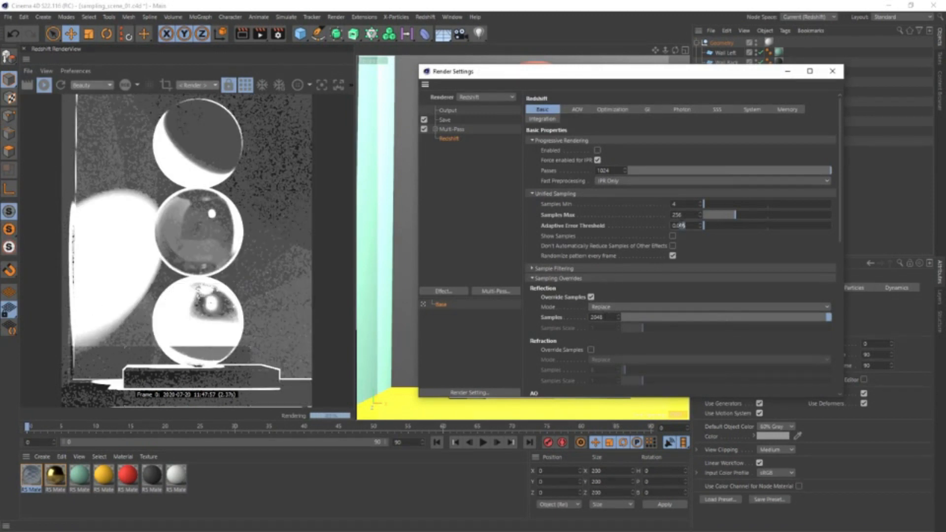
type("1")
key("Return")
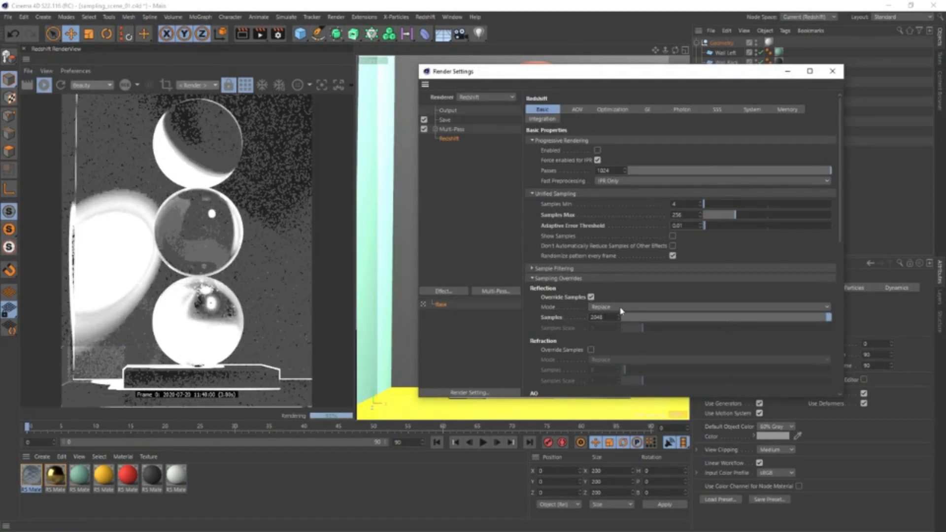
- Enable the refraction sample override in Replace mode with 2048 samples
left_click_drag(842, 222, 838, 347)
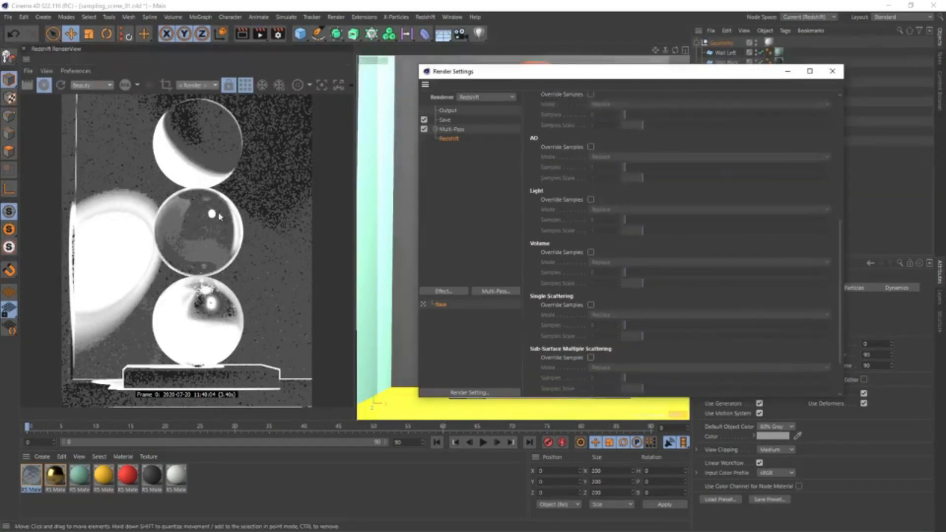
scroll(714, 228, "up", 5)
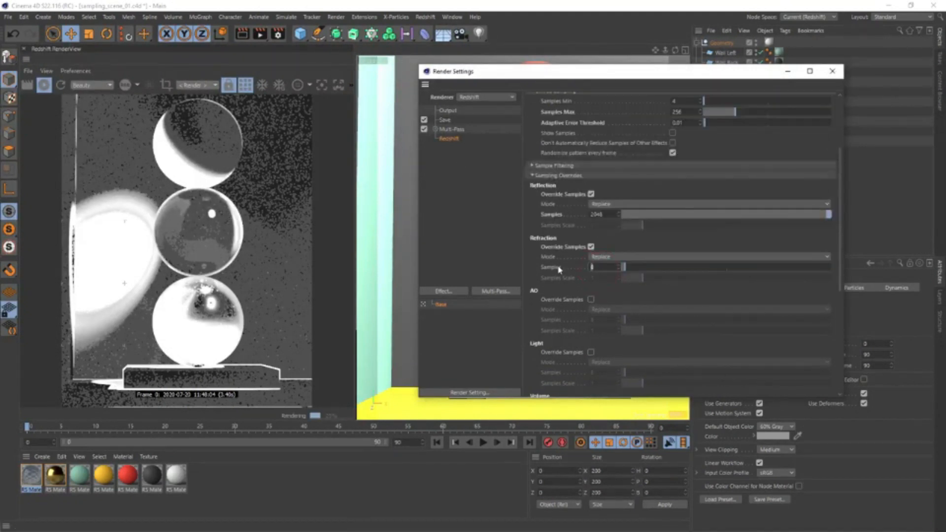
type("2048")
key("Return")
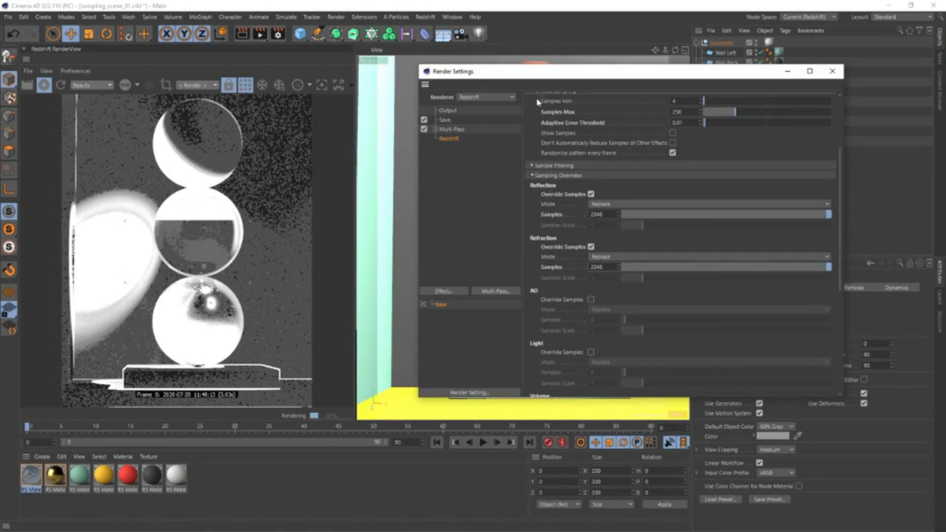
- Render the scene to the Picture Viewer and compare the glass and gold spheres with the two earlier renders
left_click(259, 37)
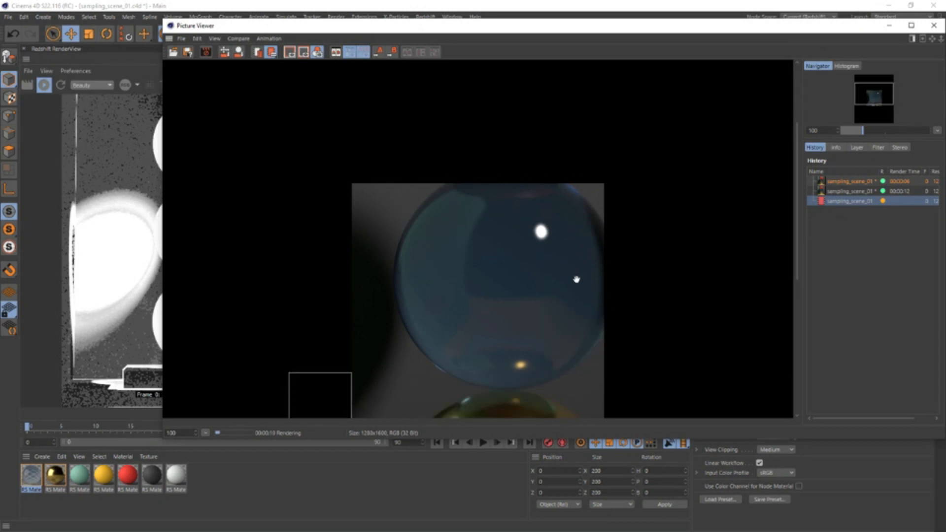
scroll(534, 237, "down", 3)
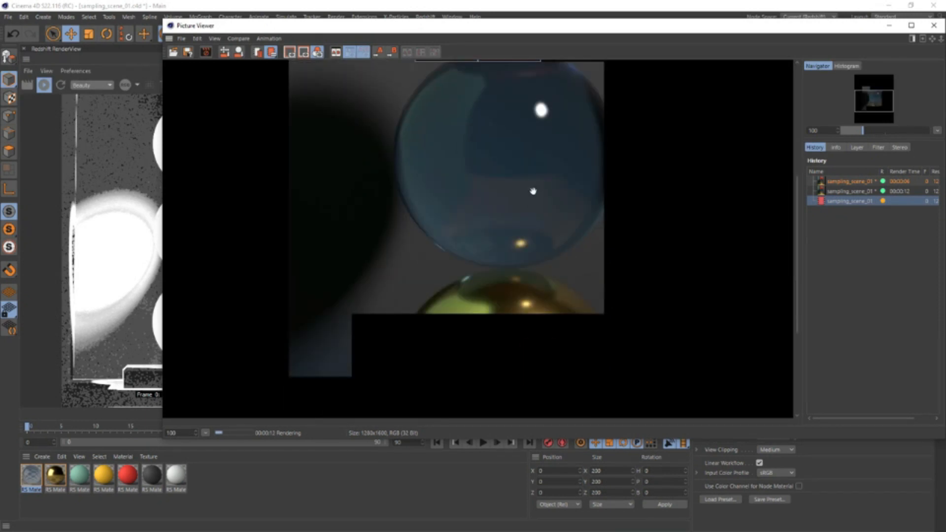
left_click_drag(533, 191, 513, 276)
left_click(832, 182)
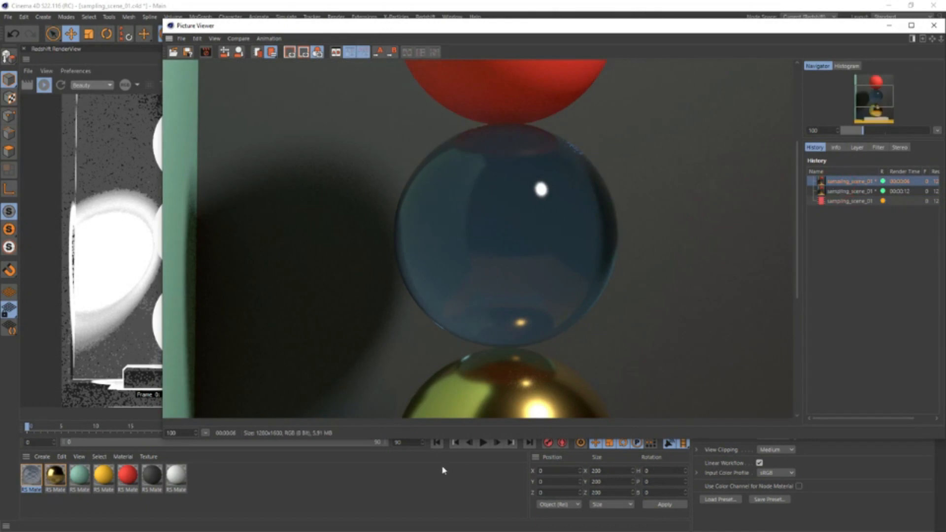
left_click_drag(525, 156, 519, 232)
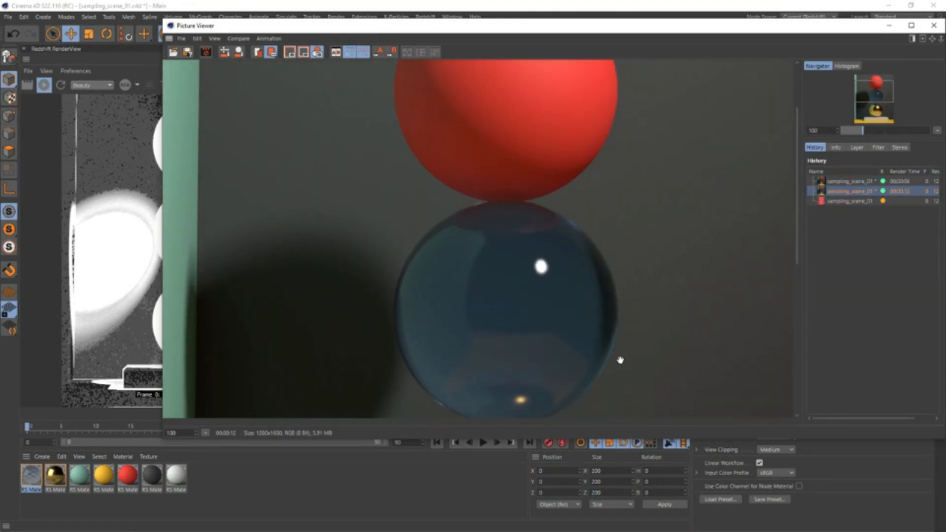
left_click(860, 201)
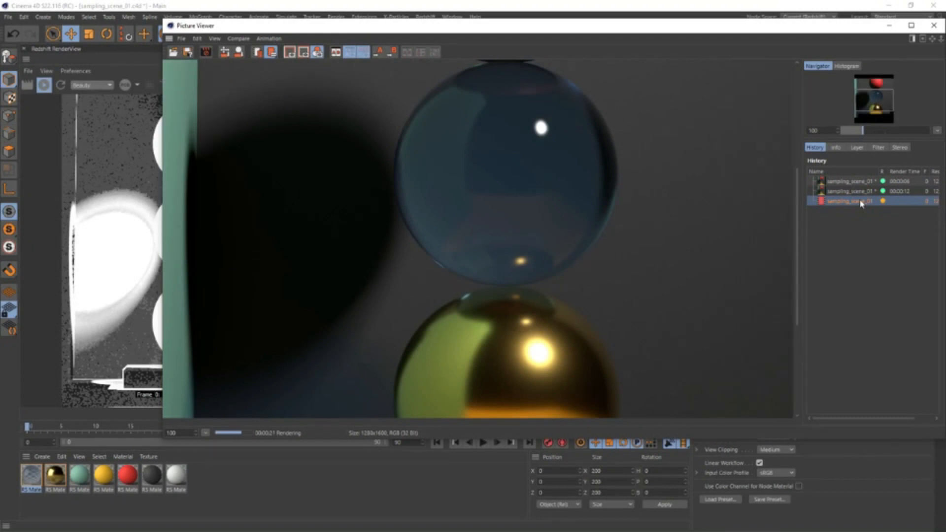
left_click(851, 191)
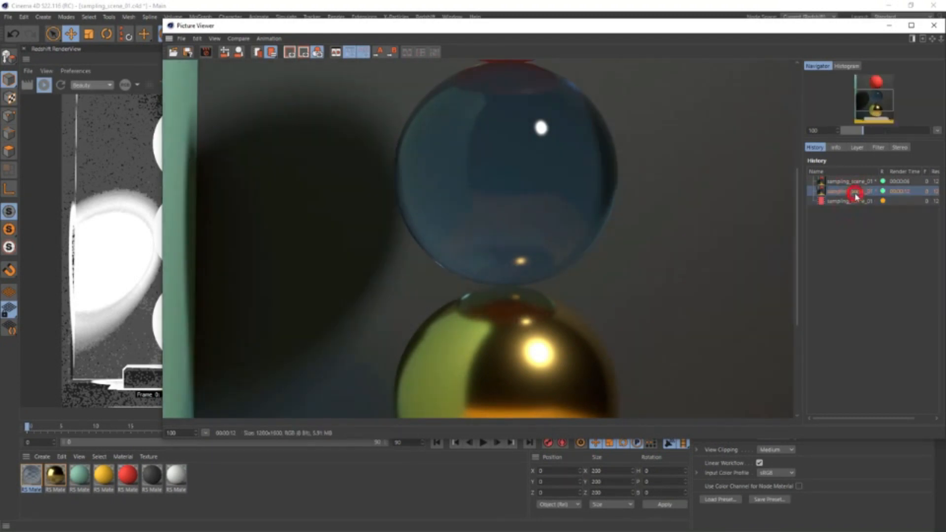
left_click(838, 201)
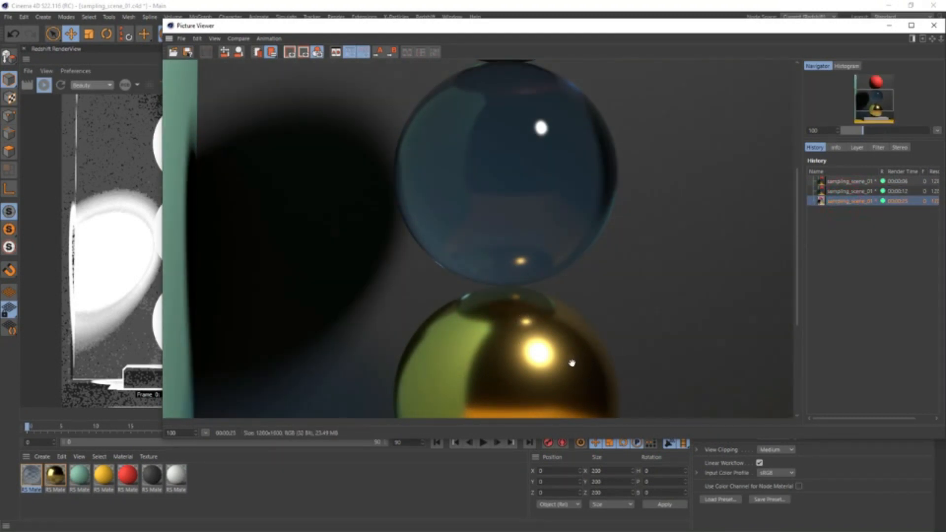
left_click_drag(537, 363, 526, 244)
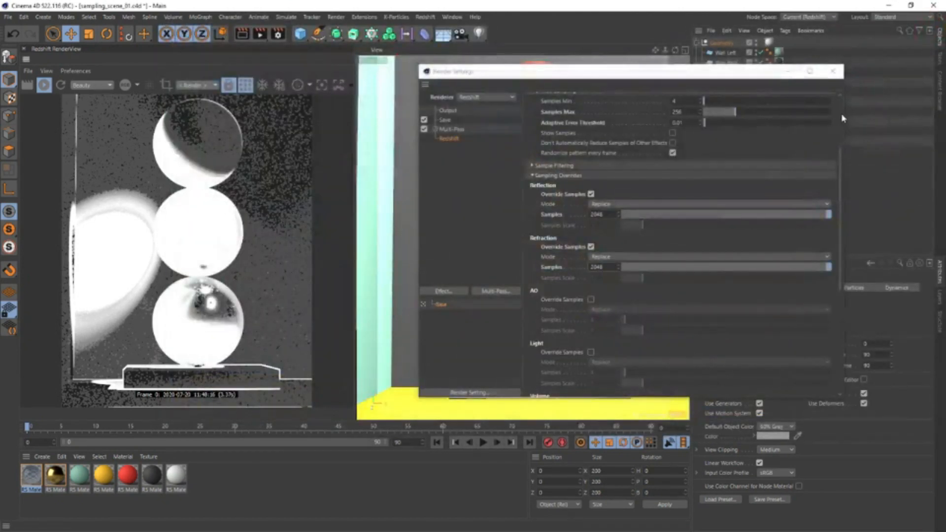
- Collapse the sampling overrides and set both the primary and secondary GI engines to Brute Force
left_click(840, 109)
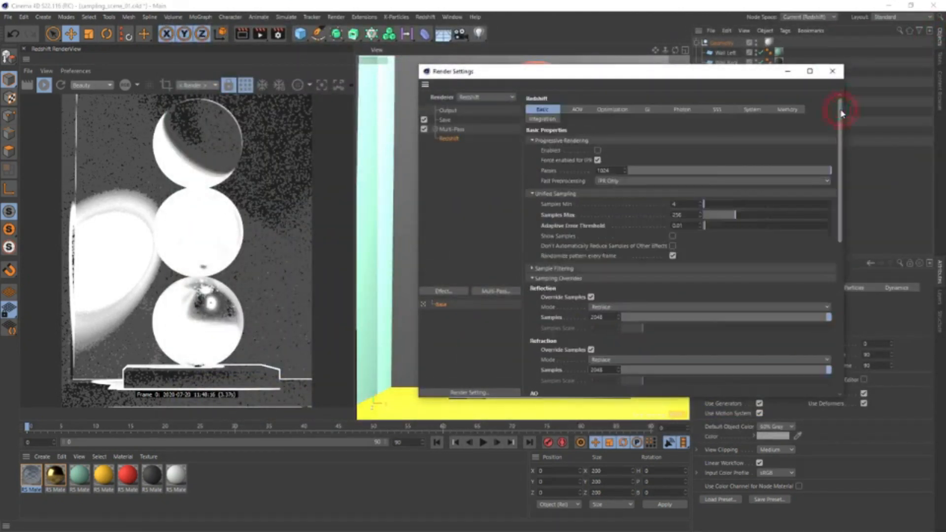
left_click(562, 279)
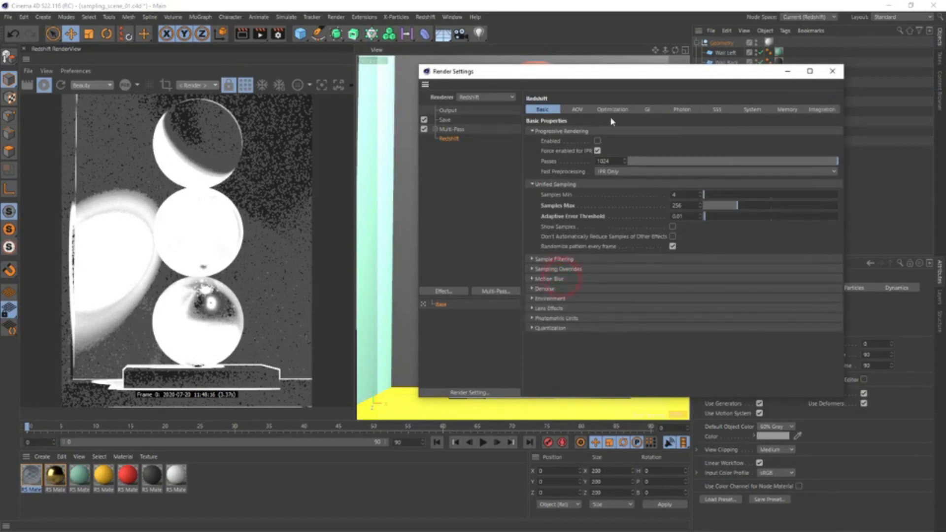
left_click(647, 109)
left_click(640, 140)
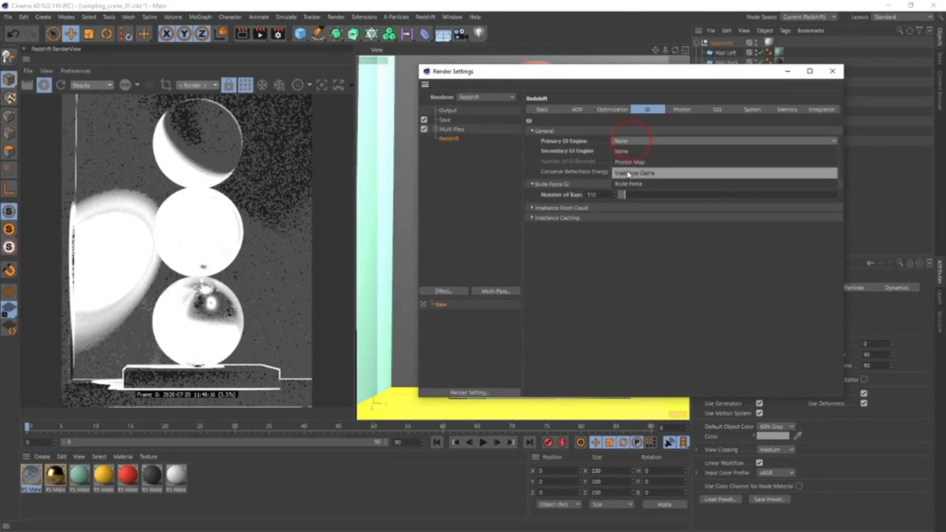
left_click(625, 183)
left_click(646, 151)
- Set the number of Brute Force GI rays to 1024
left_click(623, 195)
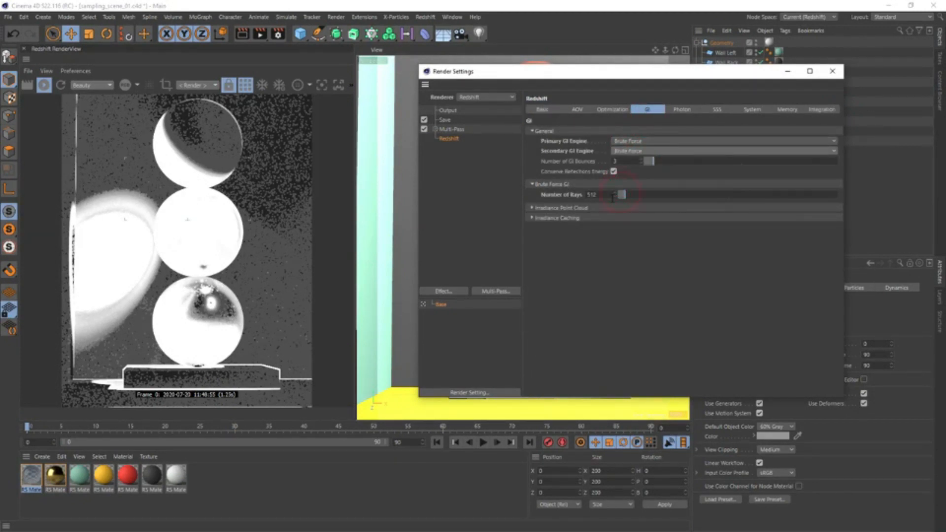
left_click_drag(611, 195, 586, 195)
type("1024")
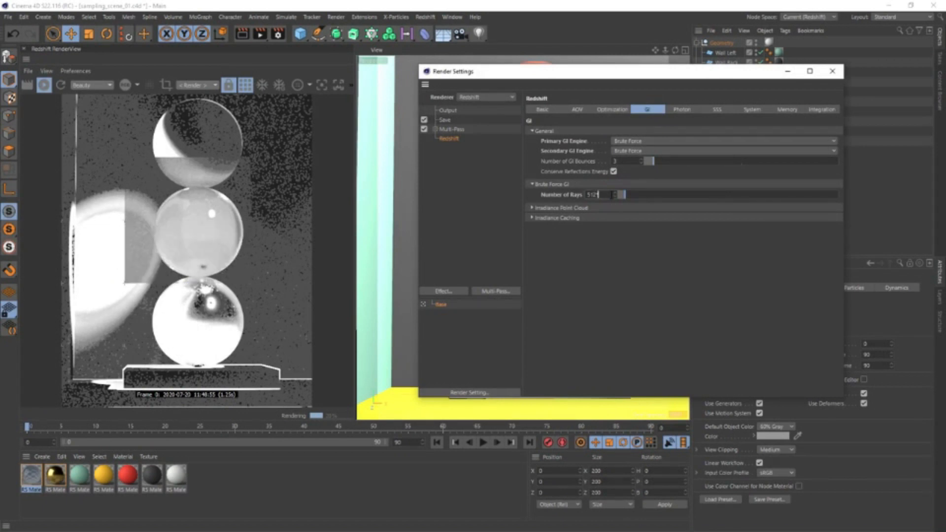
key("Return")
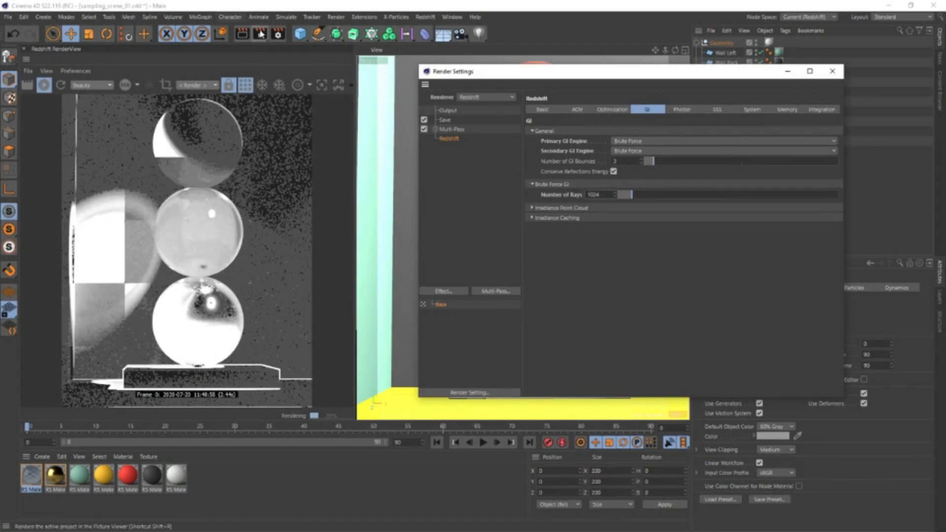
left_click(630, 153)
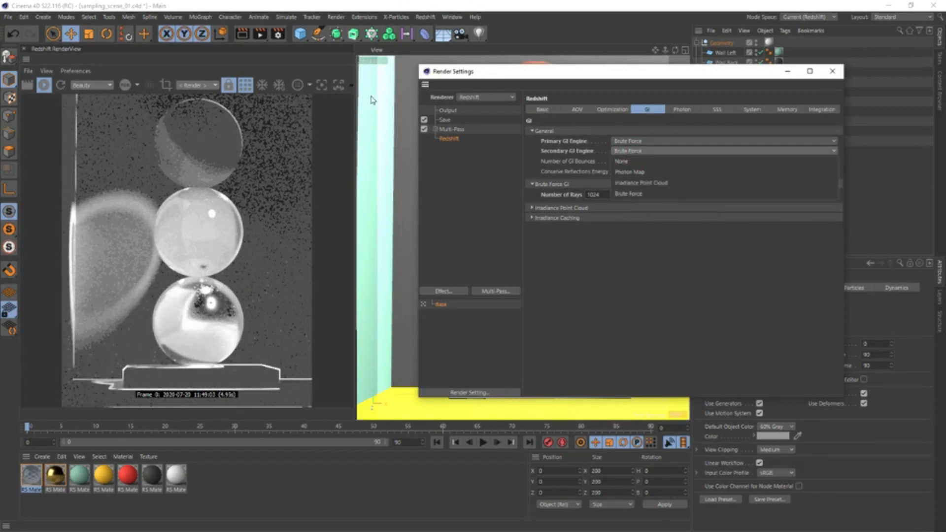
- Render the scene with the new Brute Force GI settings to the Picture Viewer and inspect the spheres and the wall shadow
left_click(260, 34)
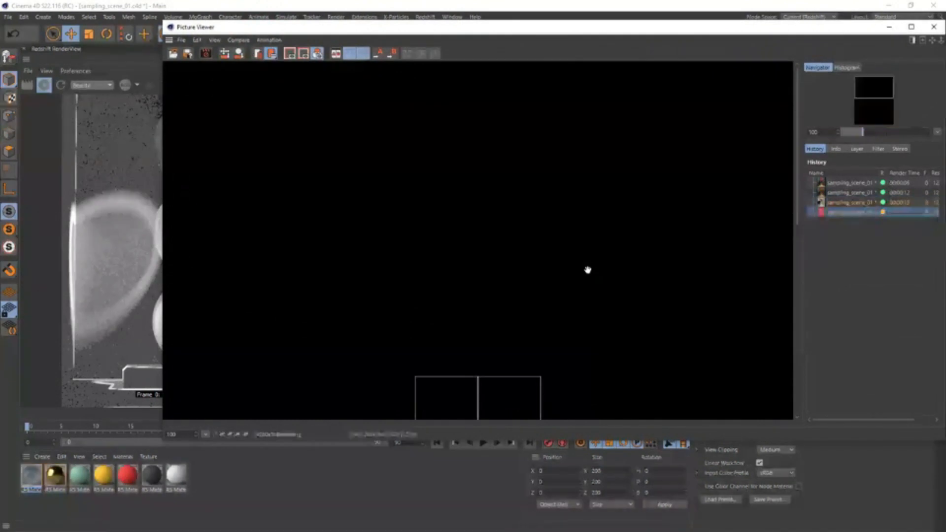
left_click(844, 186)
left_click(848, 213)
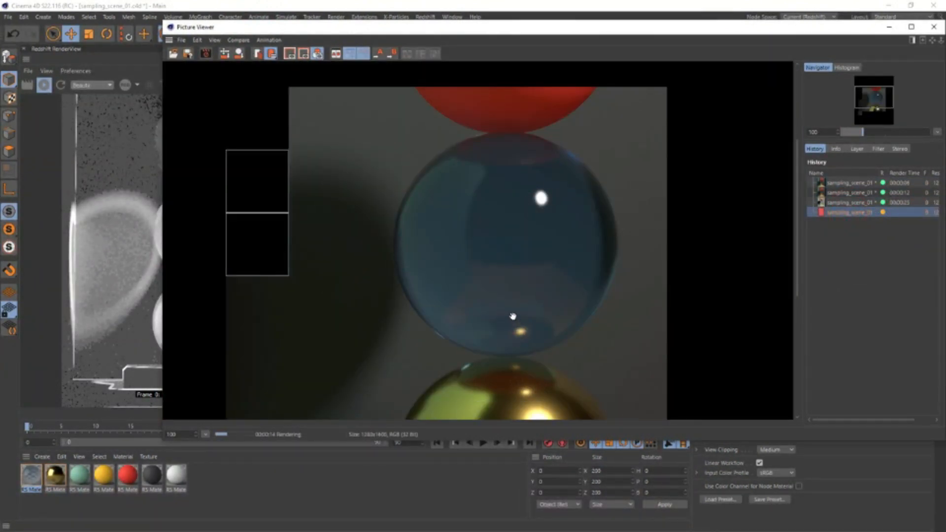
left_click_drag(503, 247, 501, 338)
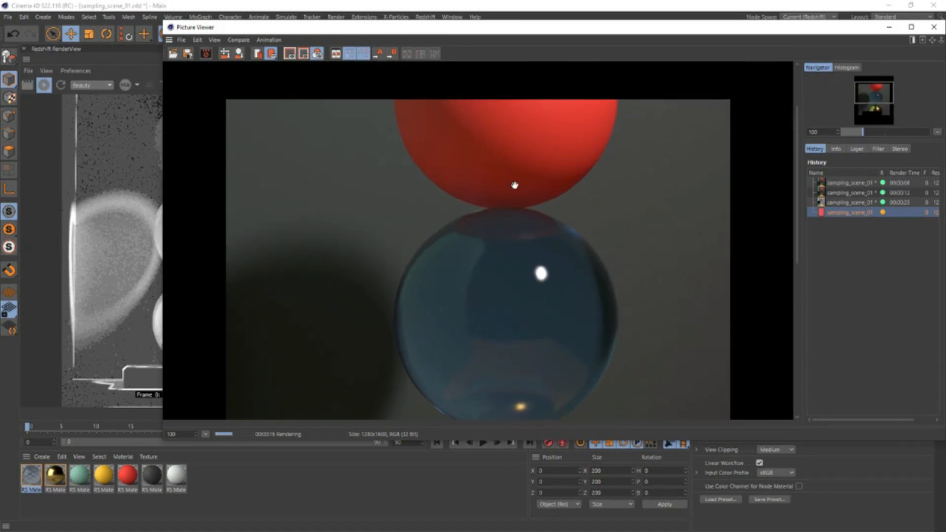
mouse_move(515, 185)
left_mouse_down()
mouse_move(515, 283)
mouse_move(518, 159)
mouse_move(516, 173)
left_mouse_up()
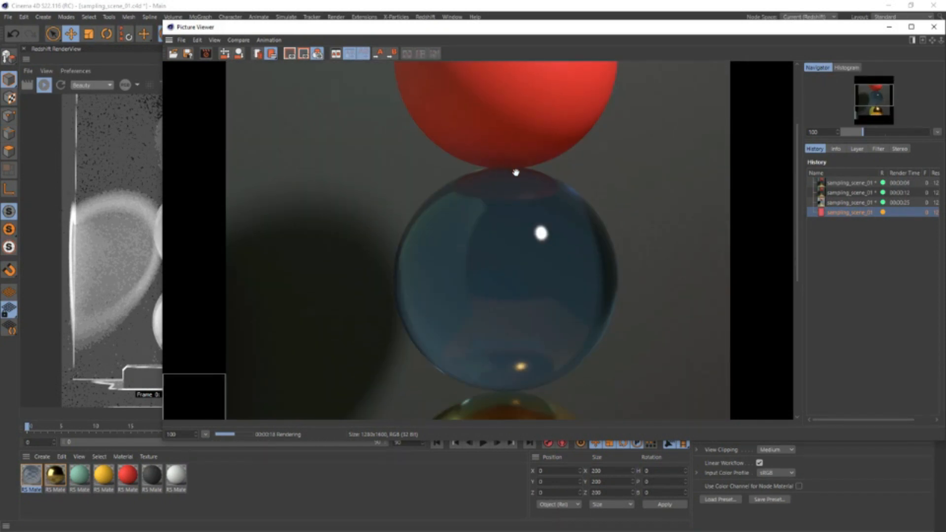
left_click_drag(548, 356, 539, 281)
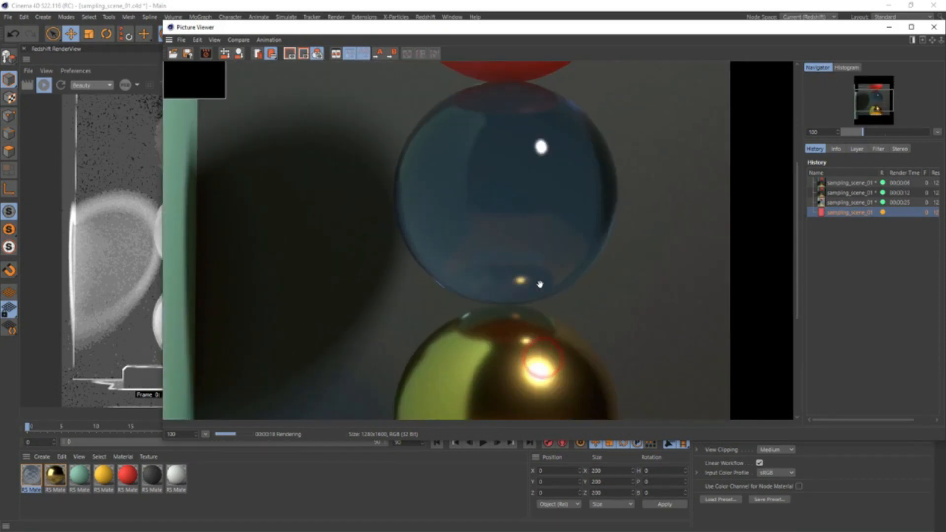
- Compare the new GI render with the three earlier renders in the history
left_click(840, 183)
left_click(850, 213)
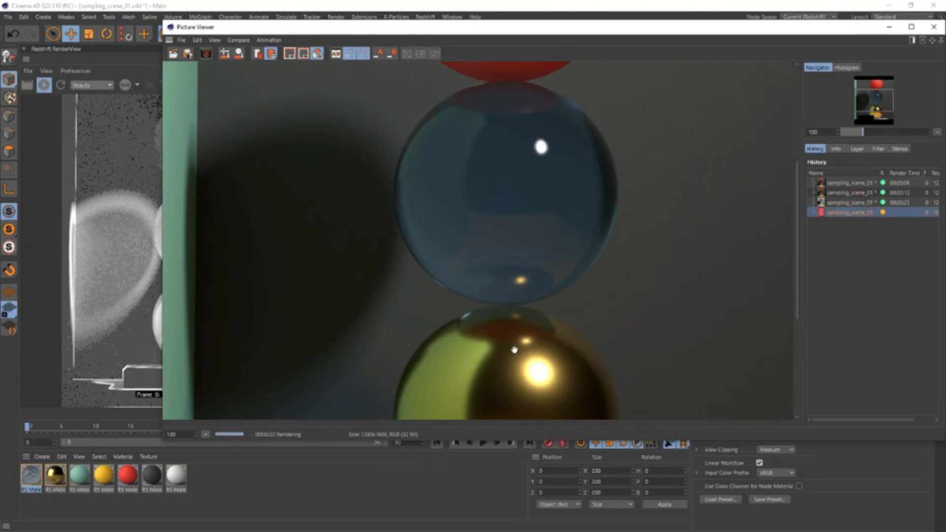
left_click(840, 203)
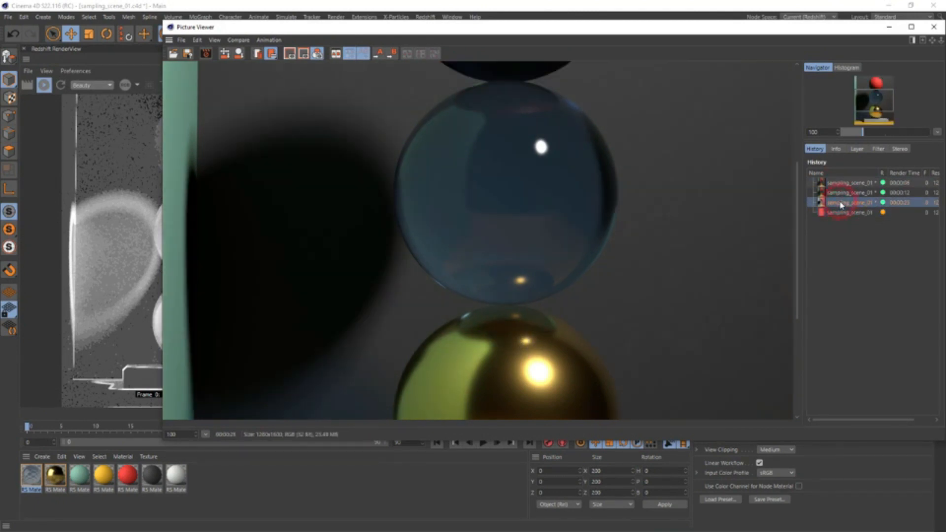
left_click(848, 193)
left_click(851, 211)
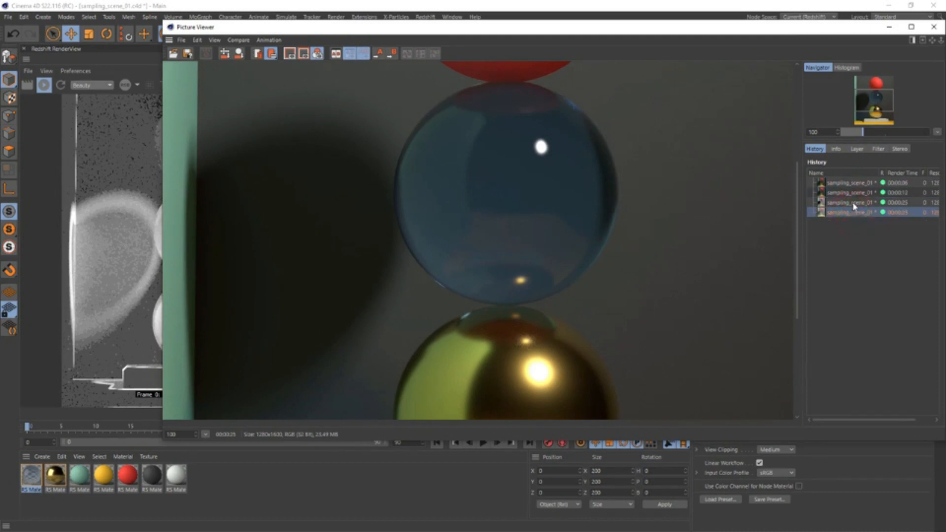
left_click(849, 193)
left_click(853, 212)
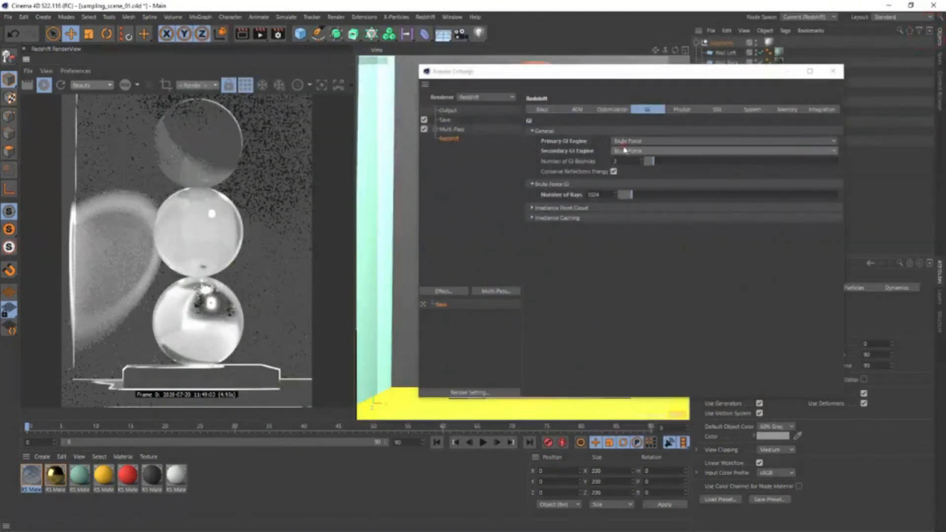
left_click(625, 151)
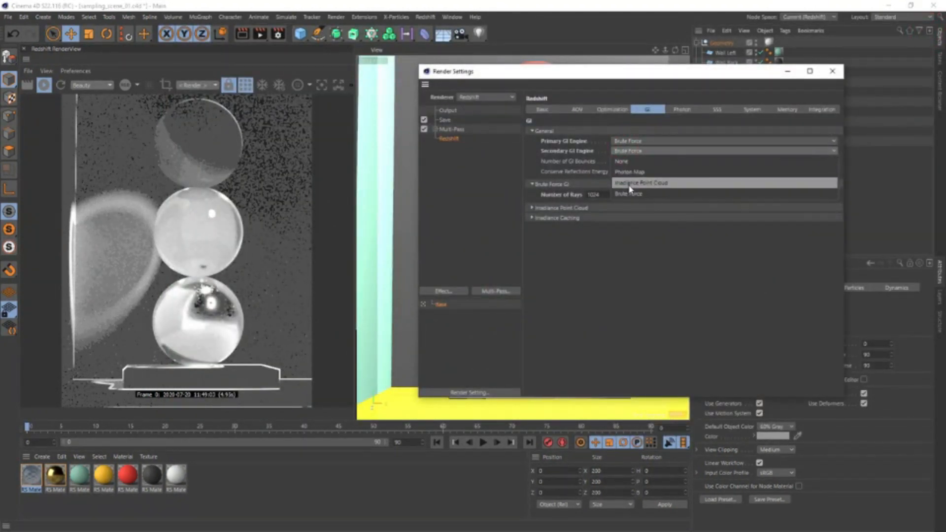
left_click(624, 151)
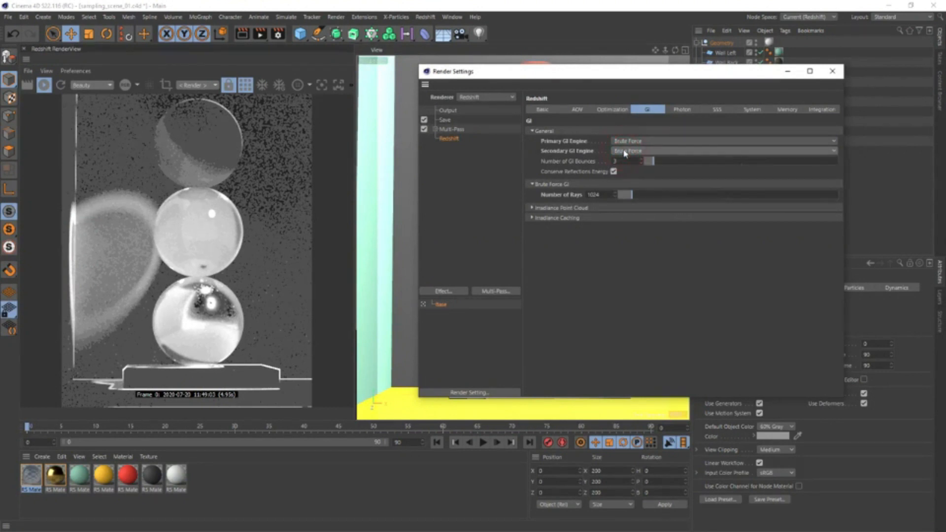
- Return to the basic Redshift settings and switch the Redshift RenderView from the samples display to Regular
left_click(542, 110)
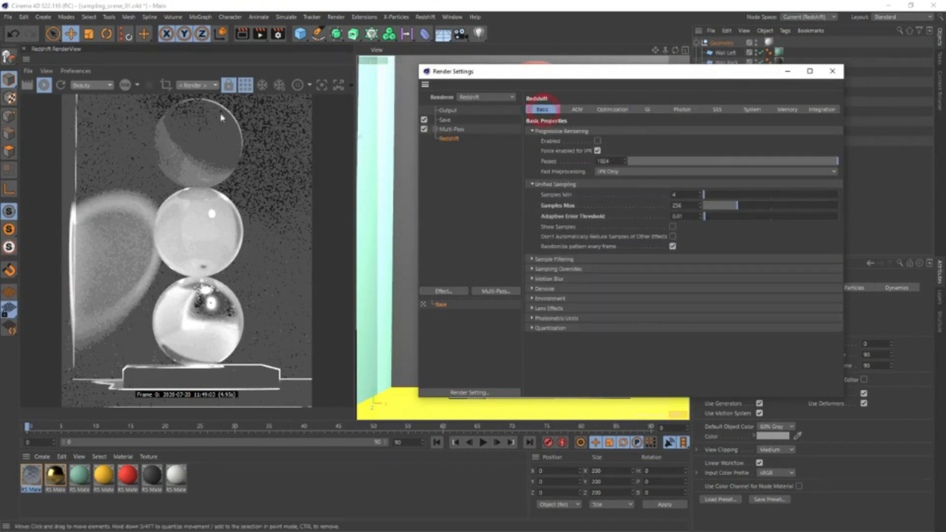
left_click(246, 84)
left_click(310, 86)
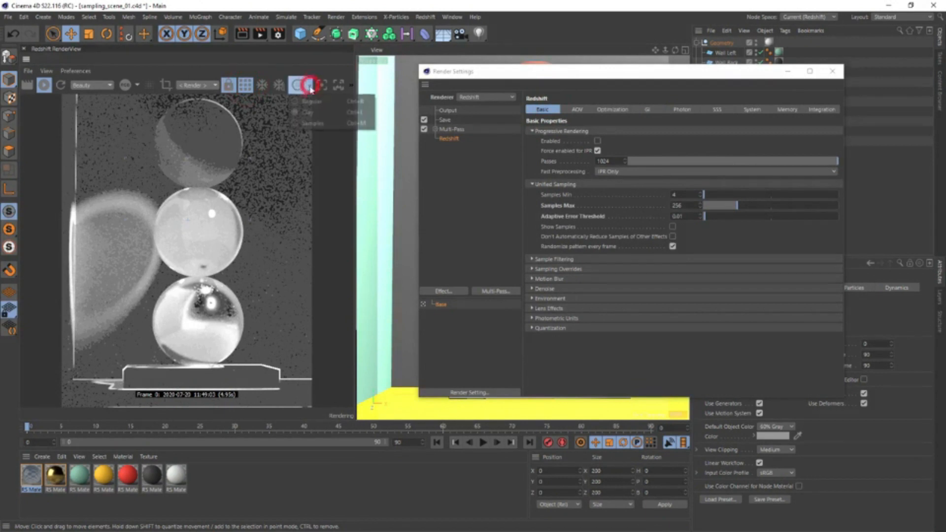
left_click(309, 99)
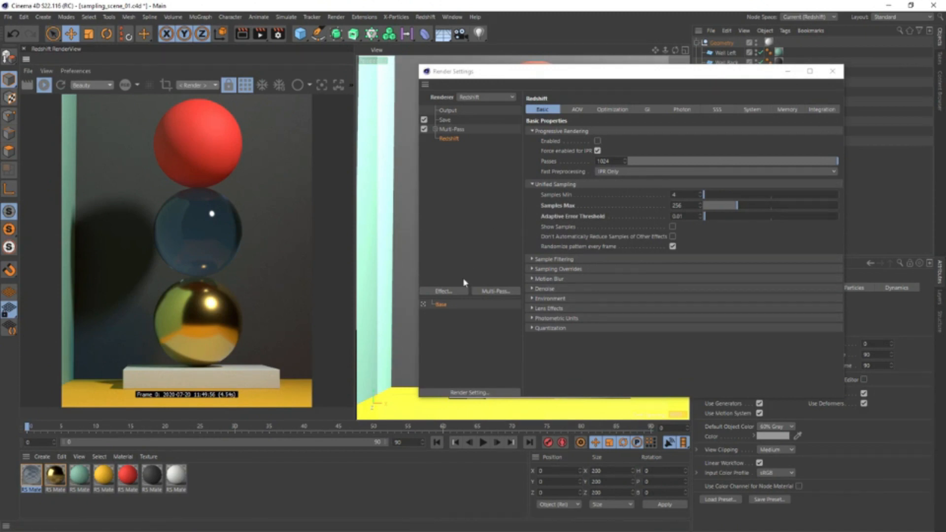
- Duplicate the Base render setting, rename the copy Not Optimised and make it the active setting
left_click_drag(442, 307, 443, 316, "ctrl")
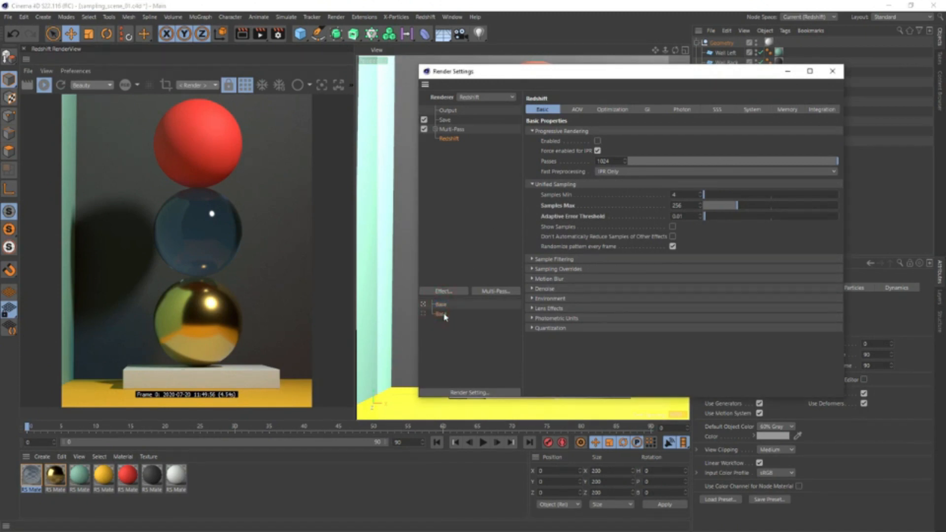
double_click(444, 314)
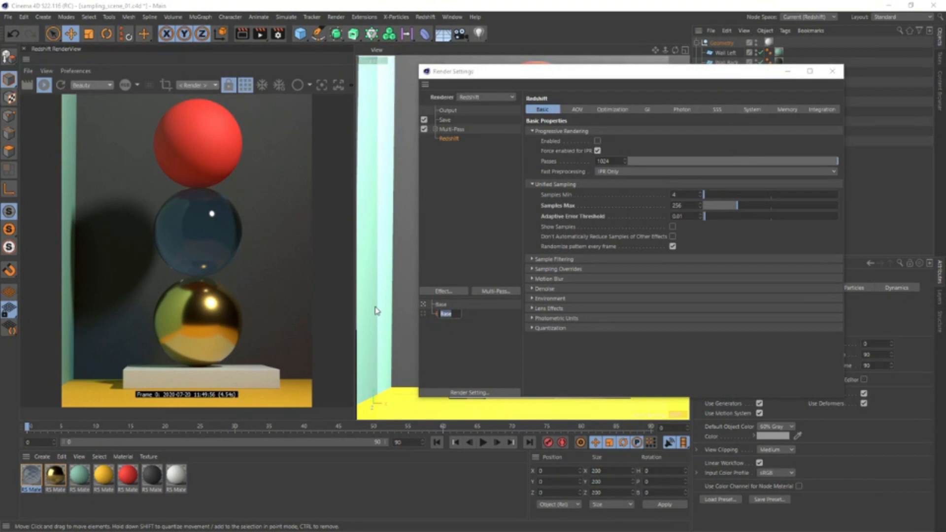
type("Ne")
key("Return")
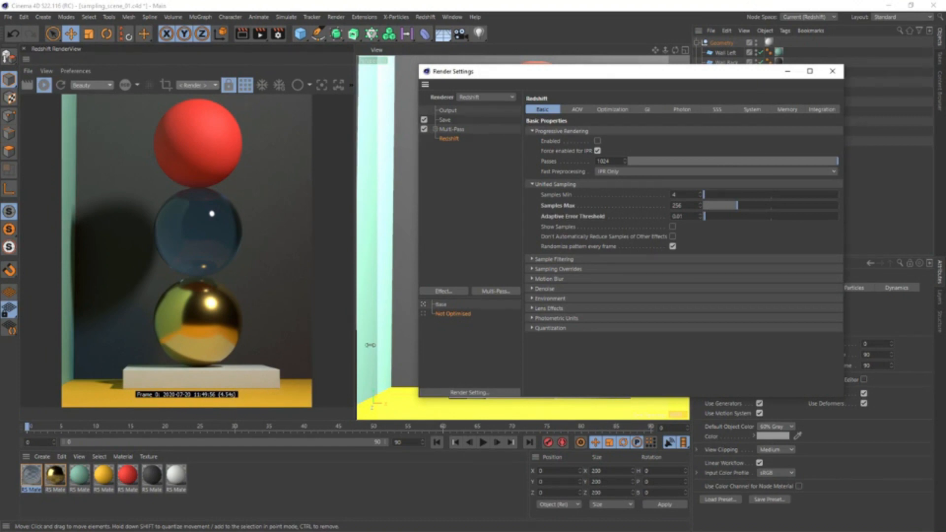
left_click(423, 313)
- Turn off the reflection and refraction sample overrides and set the unified sampling Samples Max to 2048
left_click(568, 268)
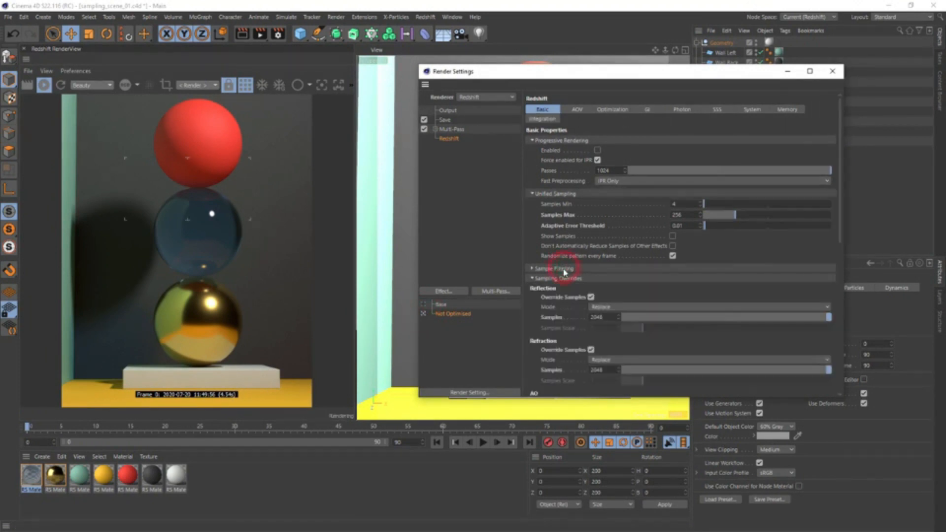
left_click(591, 297)
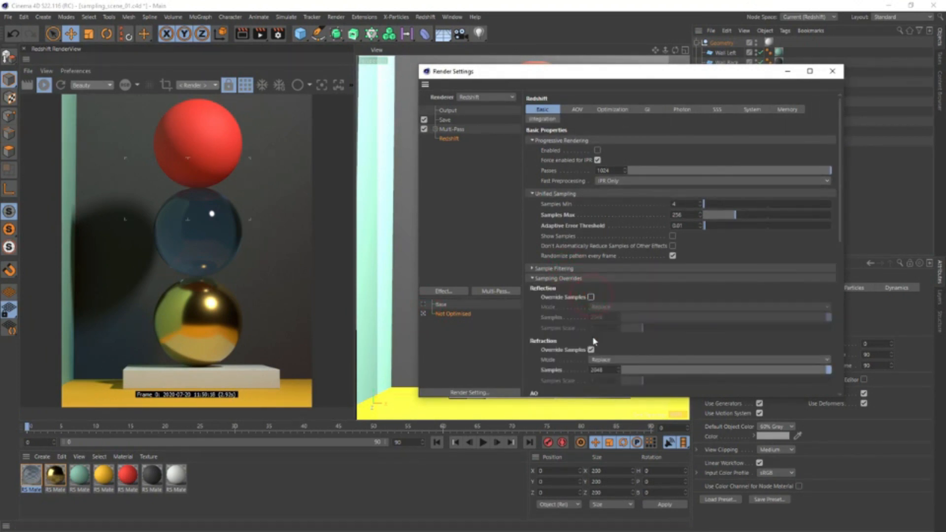
left_click(591, 349)
left_click(588, 278)
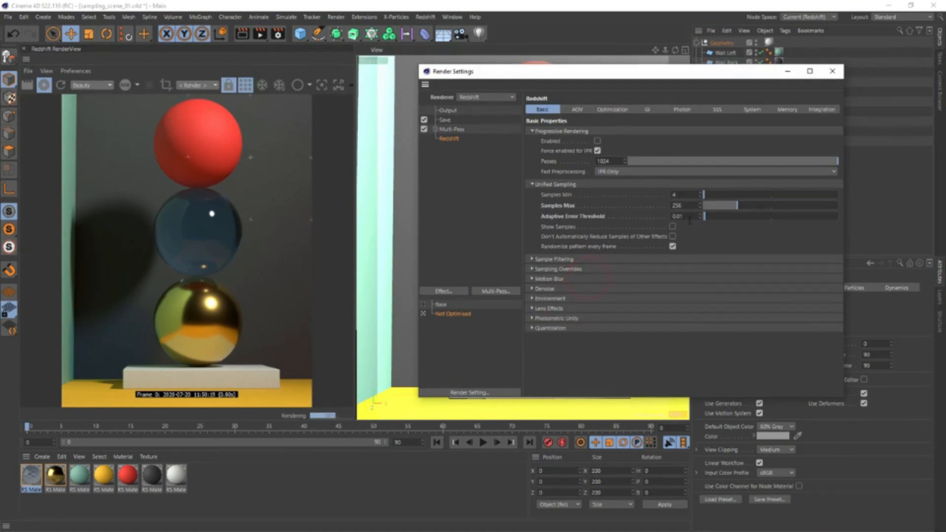
type("2048")
key("Return")
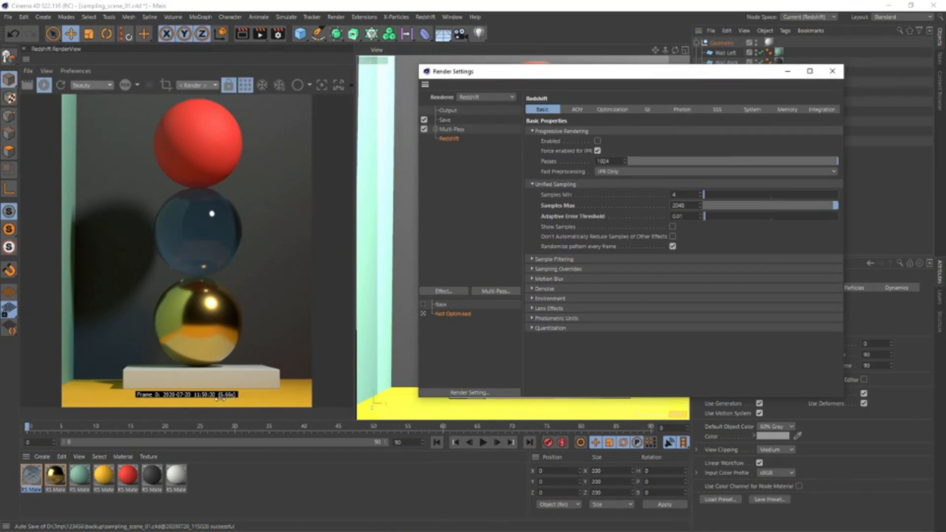
- Render the Not Optimised setting to the Picture Viewer and inspect its spheres and wall shadow against the previous render
left_click(259, 33)
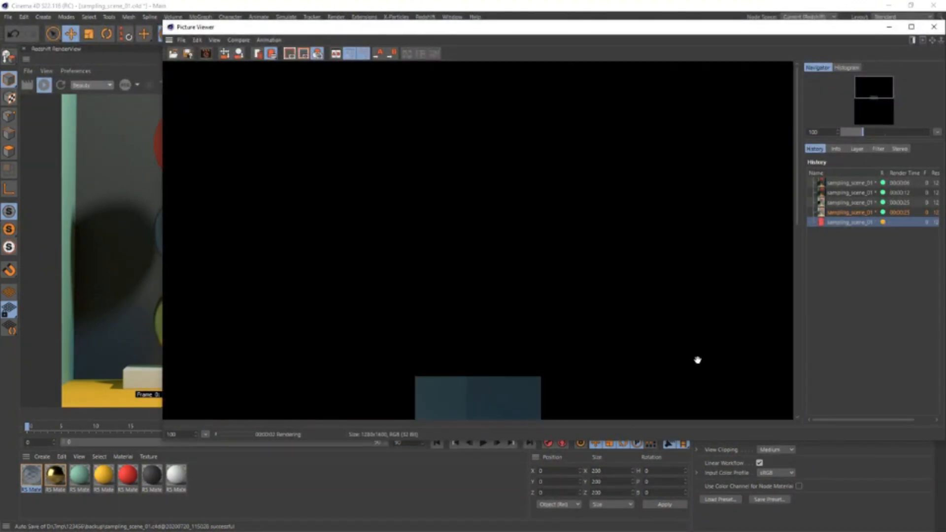
left_click(841, 214)
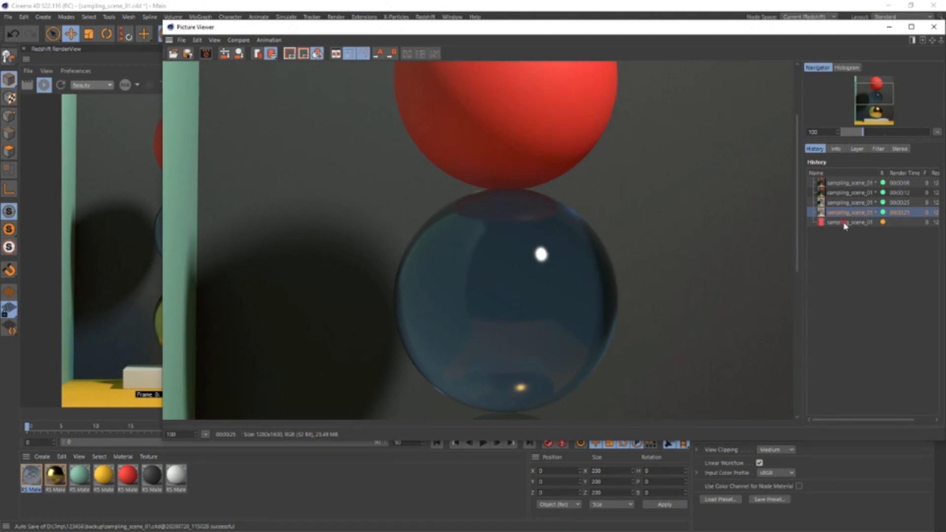
left_click(844, 223)
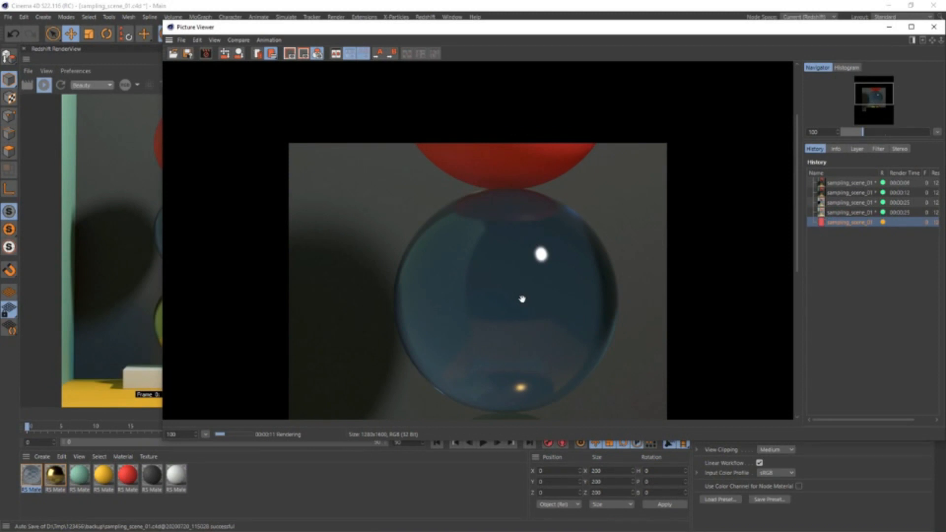
left_click_drag(534, 334, 536, 310)
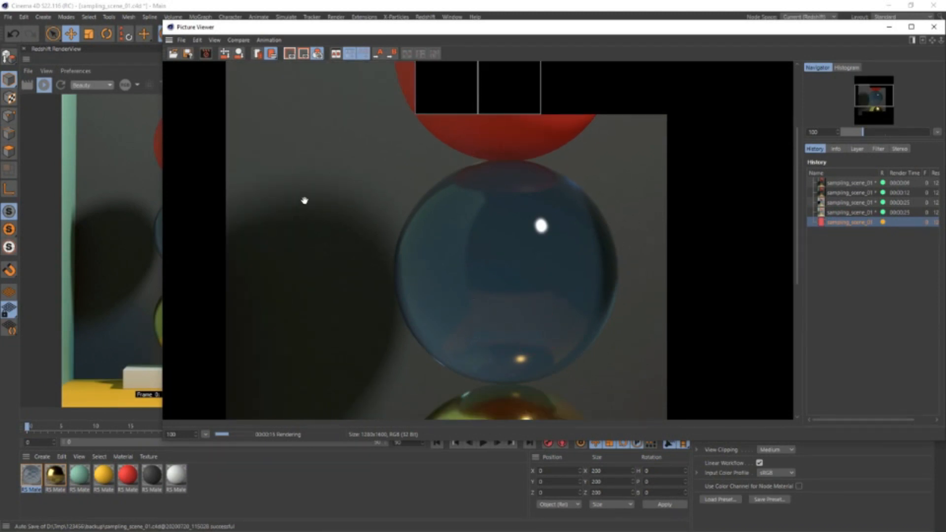
left_click_drag(495, 162, 304, 309)
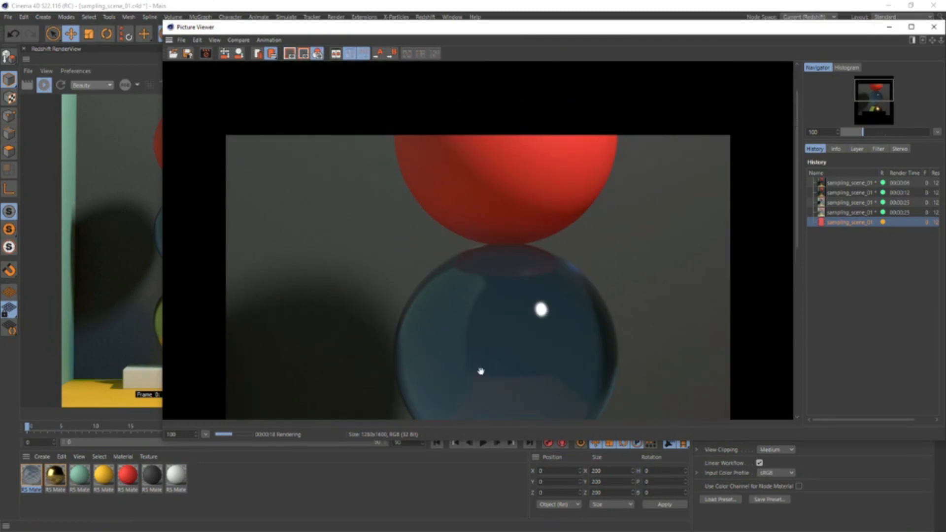
left_click_drag(494, 372, 491, 220)
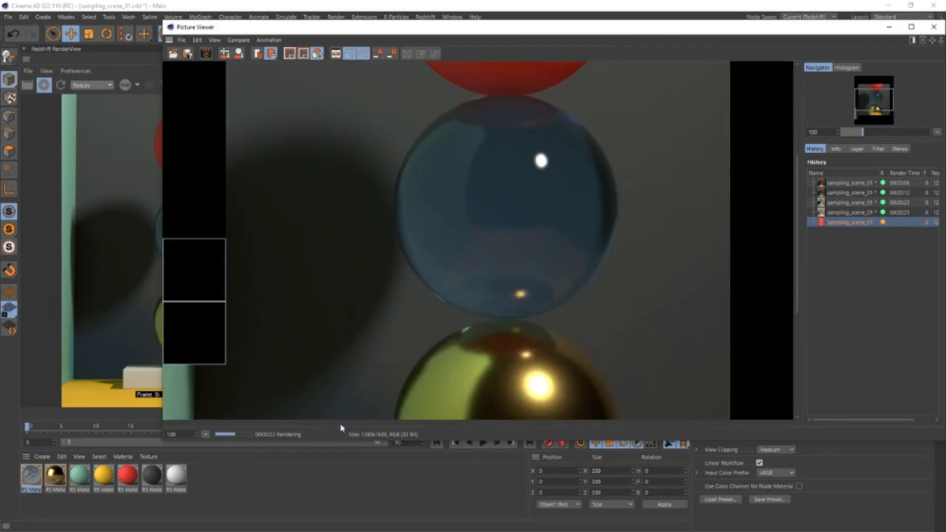
- Compare the whole Not Optimised render and its render time with the previous optimised one, and close the Picture Viewer
left_click(899, 213)
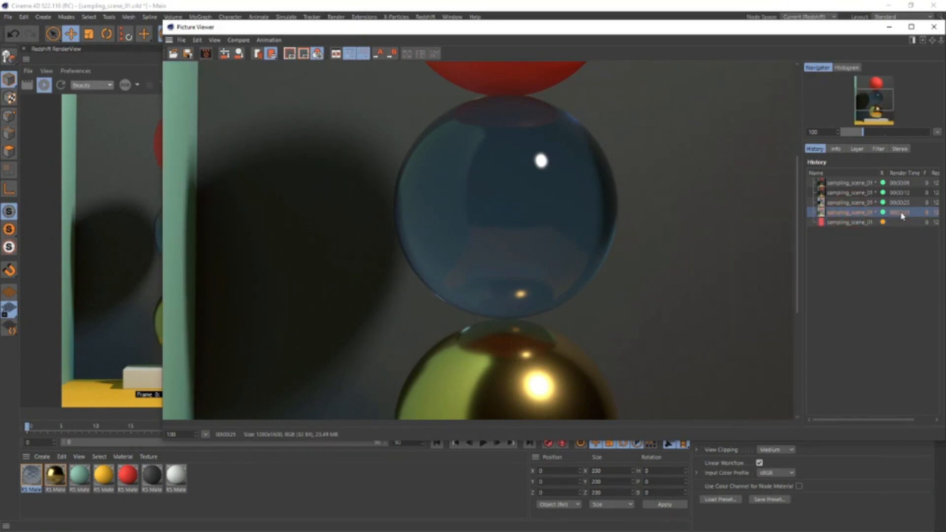
left_click(901, 222)
scroll(567, 299, "down", 3)
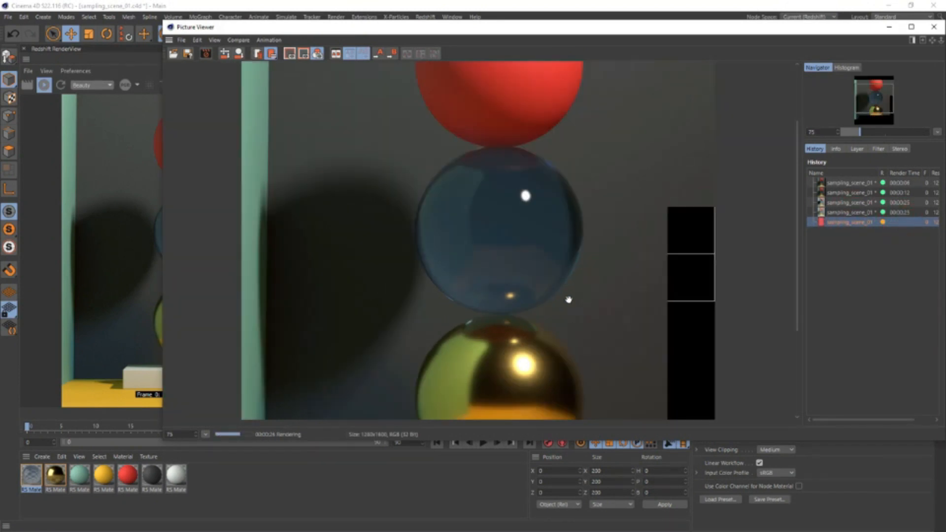
scroll(568, 299, "down", 1)
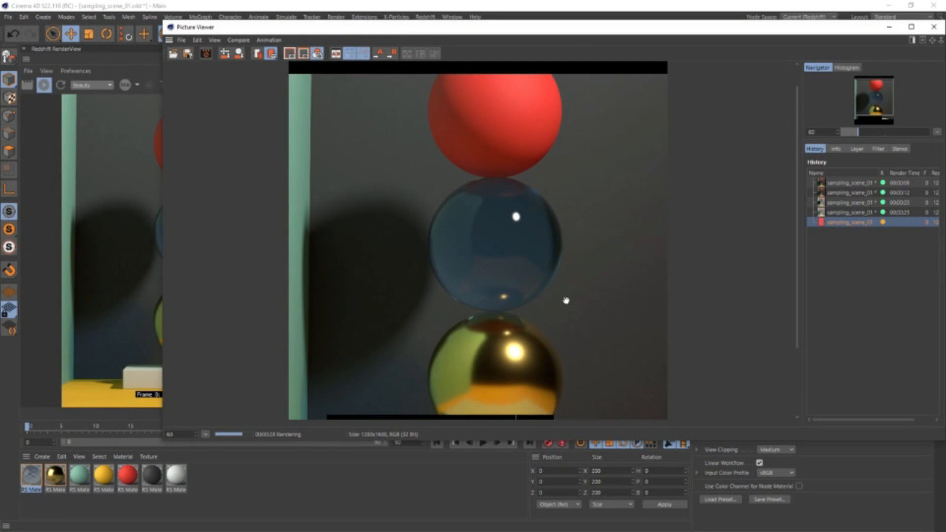
scroll(566, 298, "down", 1)
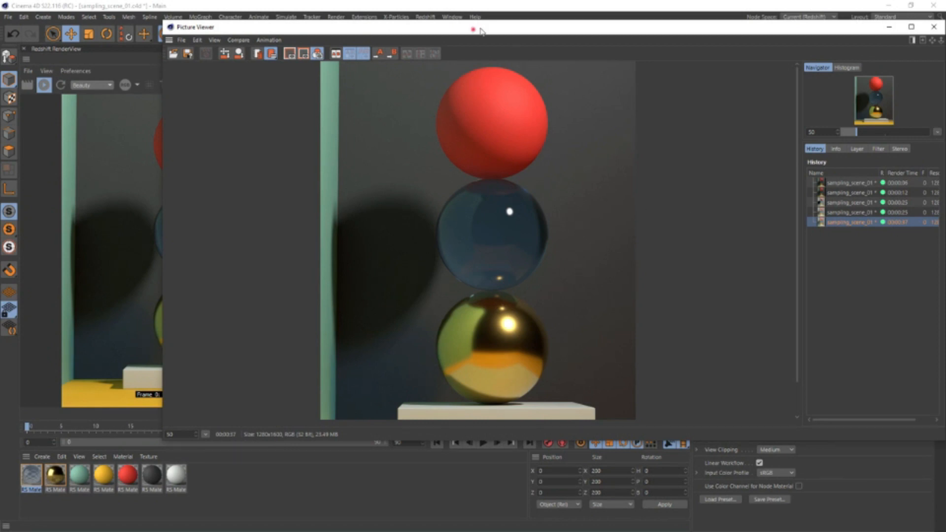
left_click_drag(478, 28, 362, 33)
left_click(745, 221)
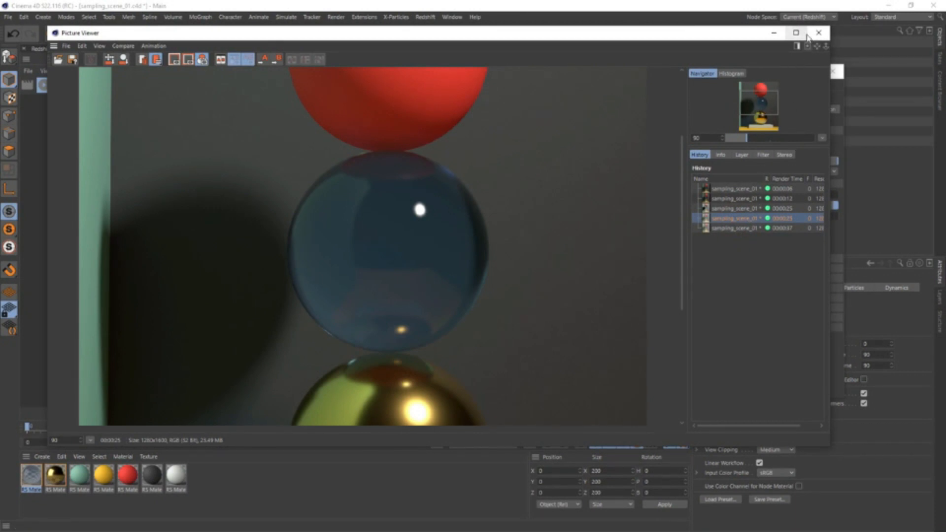
left_click(819, 32)
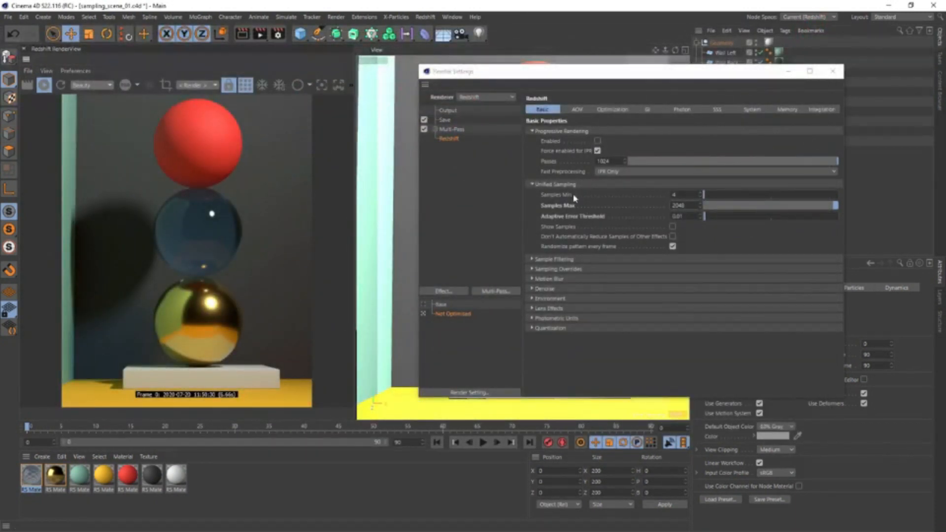
- Collapse the unified sampling settings, make Base the active render setting again and expand its sample filtering options
left_click(547, 185)
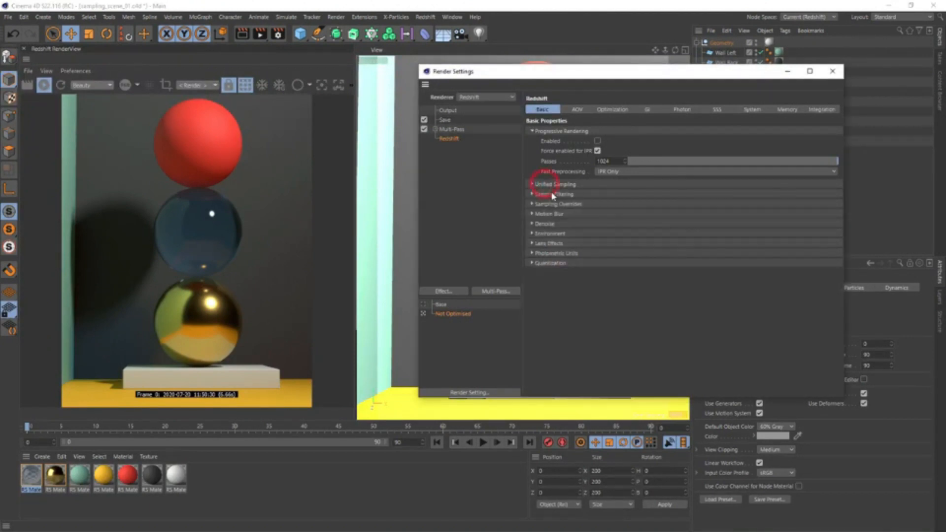
left_click(423, 304)
left_click(564, 195)
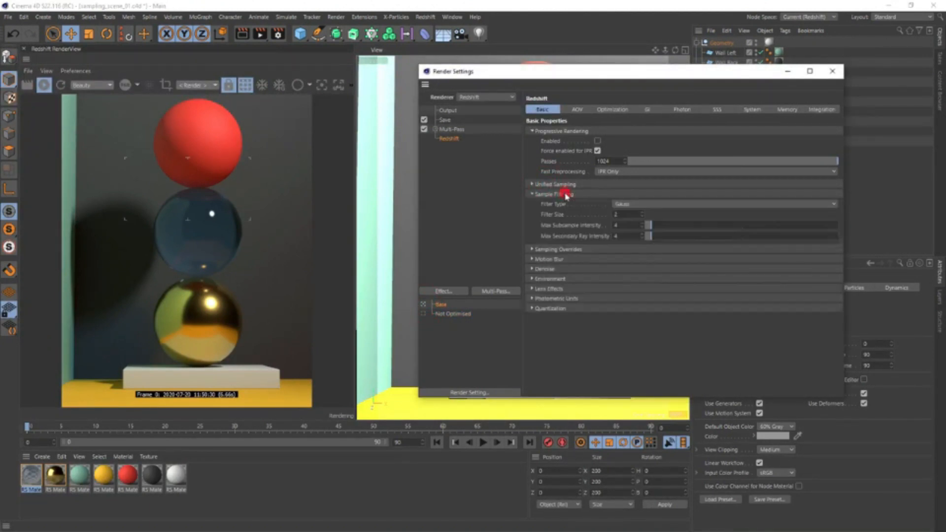
- Stop the live render preview and review the reflection and refraction sample overrides and the brute force GI settings
left_click(44, 85)
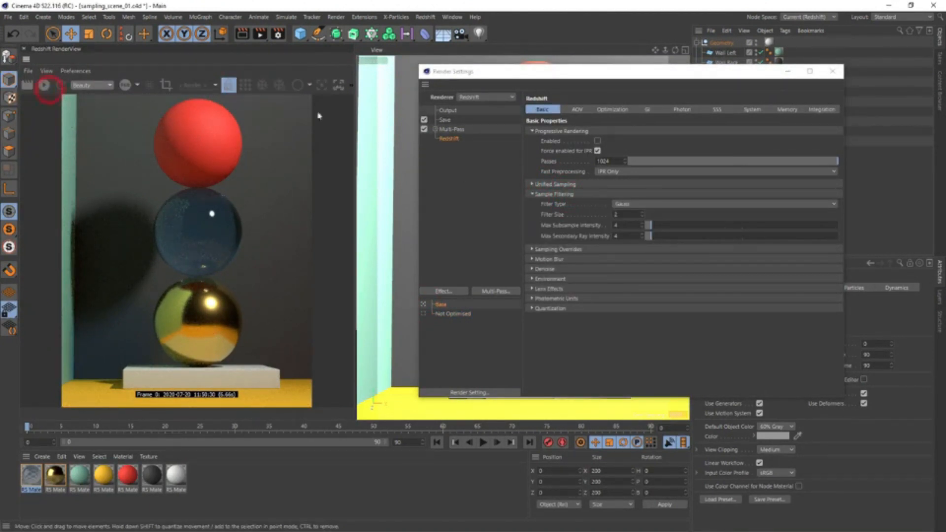
left_click(562, 249)
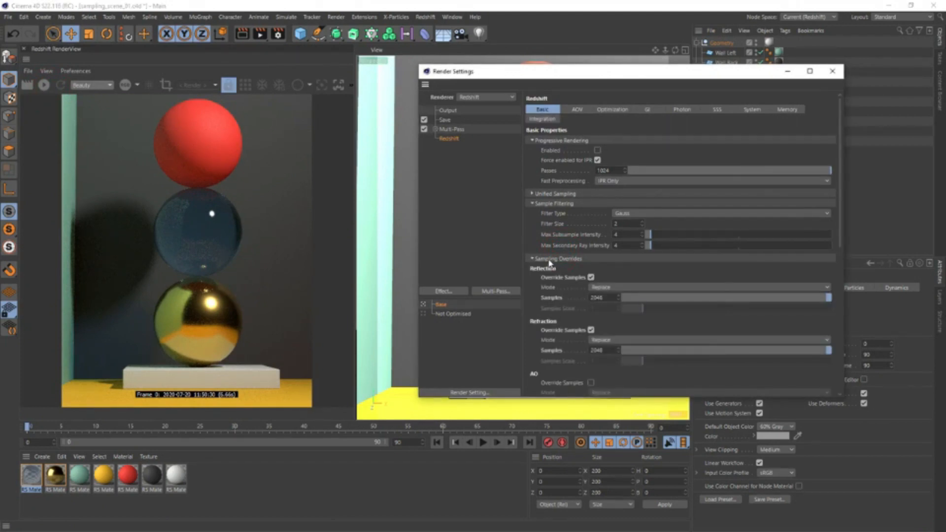
scroll(635, 158, "down", 5)
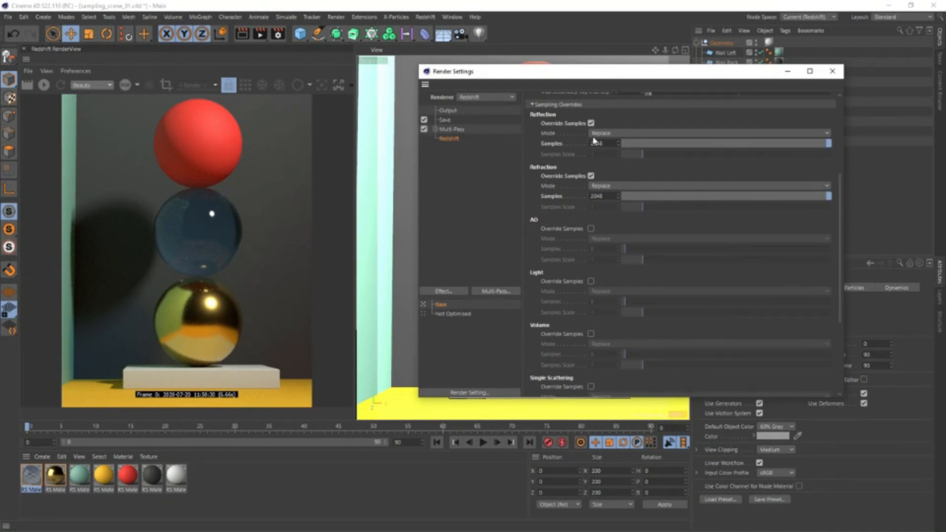
left_click_drag(840, 178, 852, 106)
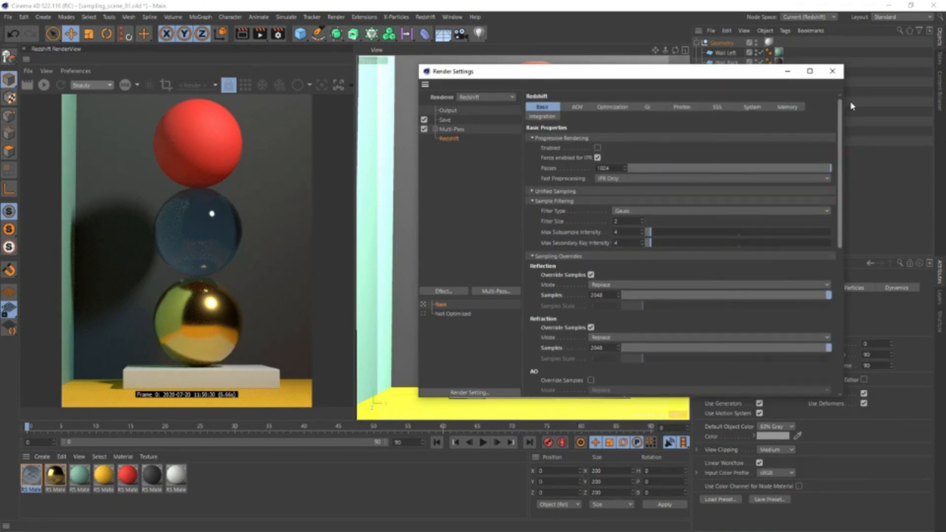
left_click(646, 107)
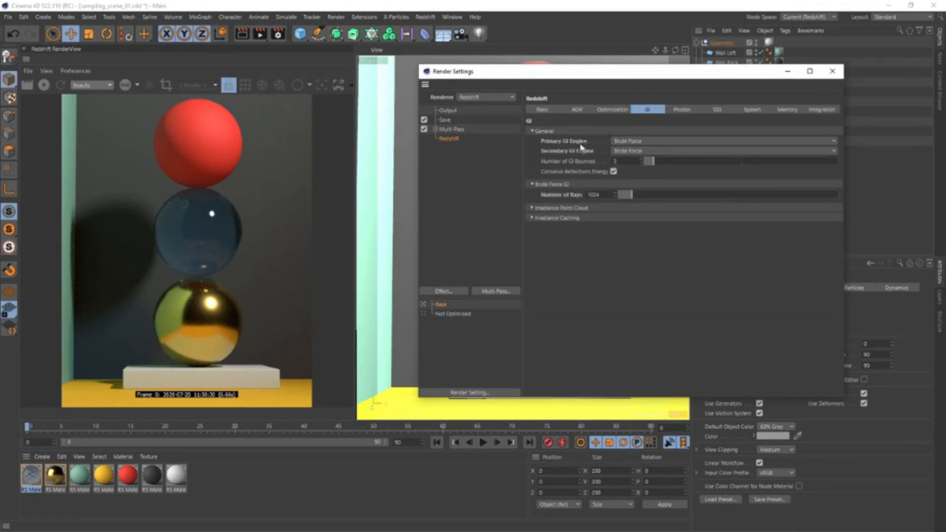
left_click(551, 111)
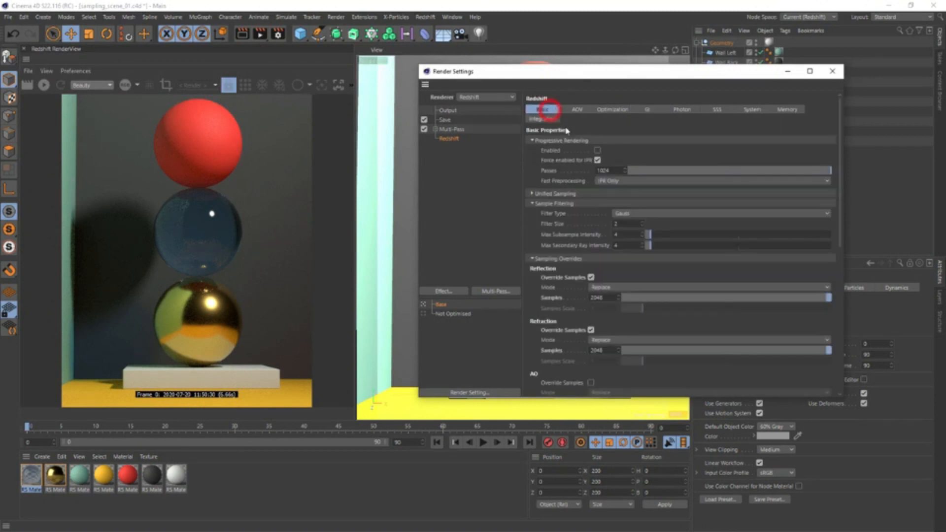
- Try doubling the unified sampling Samples Max and halve it again
left_click(569, 194)
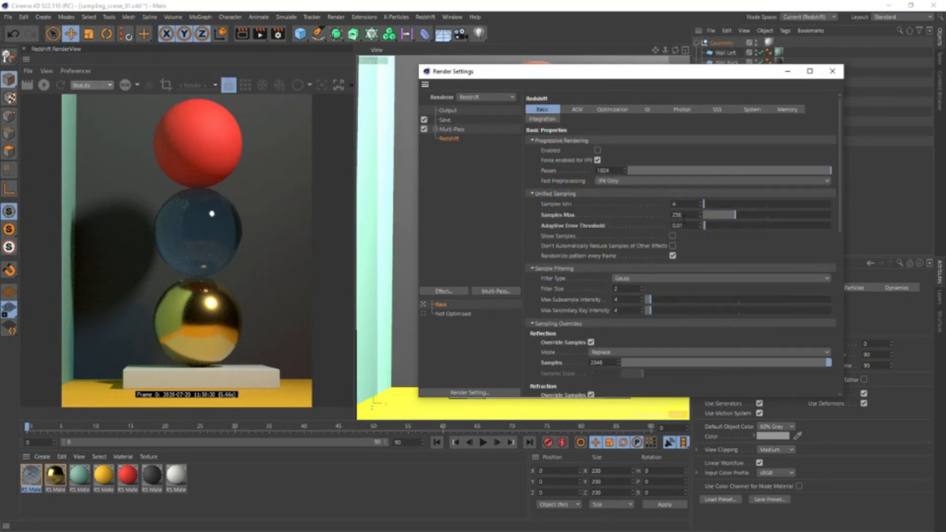
double_click(674, 204)
left_click(687, 214)
type("*2")
key("Return")
type("/2")
key("Return")
- Collapse the sample filtering options, review all sampling overrides down to Sub-Surface Multiple Scattering, and close the render settings
left_click(557, 269)
left_click(569, 213)
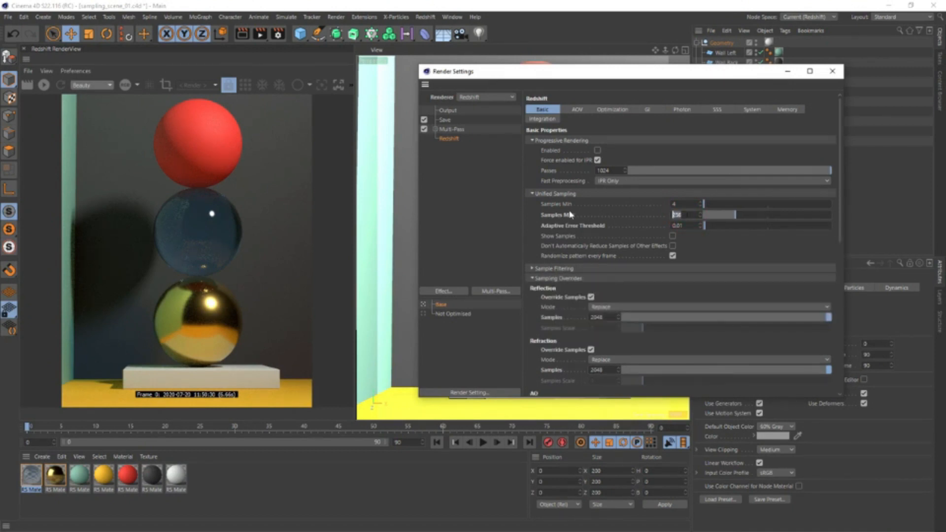
left_click_drag(841, 156, 839, 232)
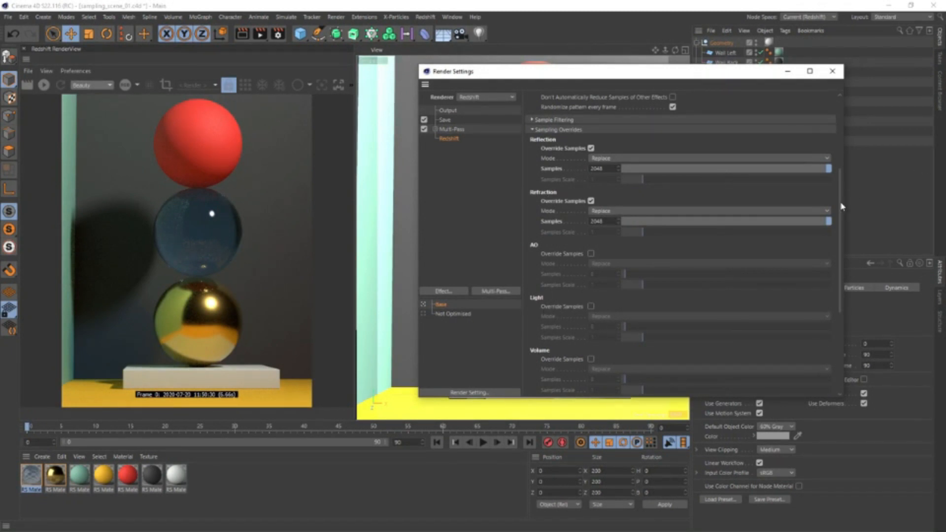
left_click_drag(842, 207, 794, 272)
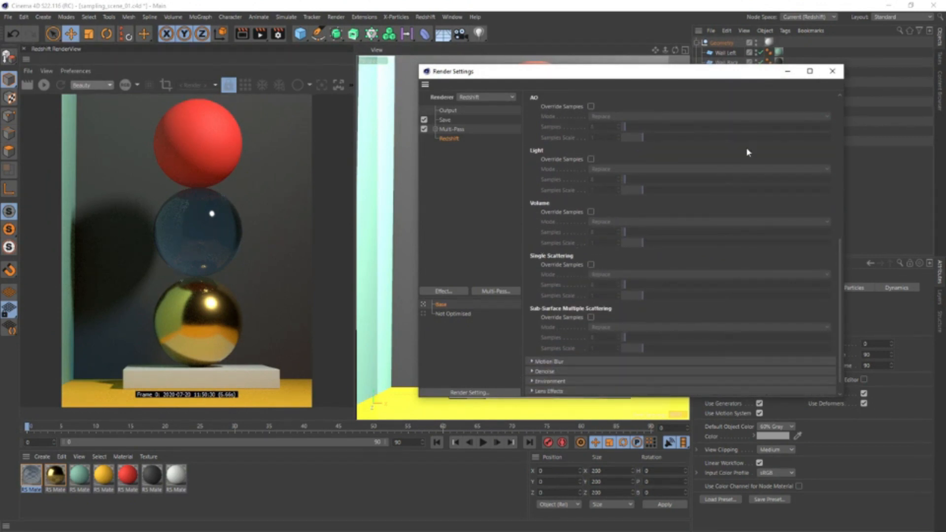
left_click(832, 71)
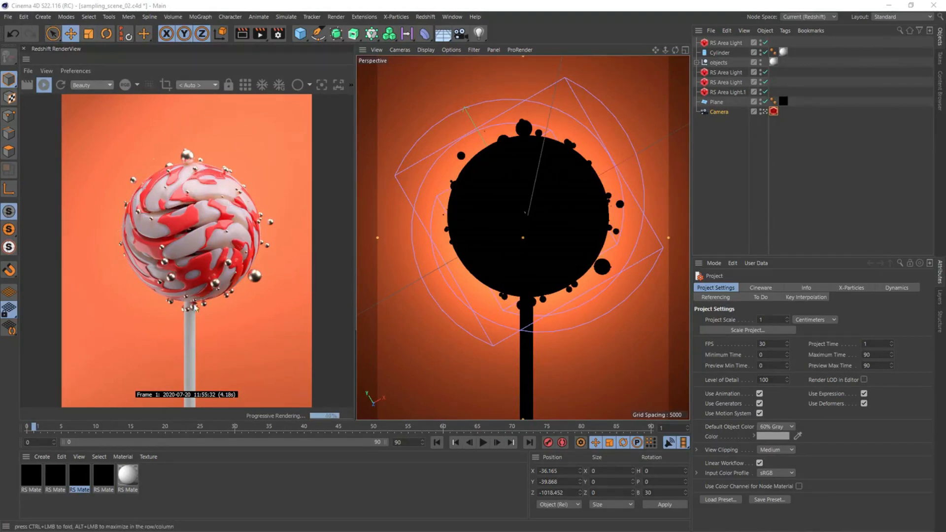
- Look at the program preferences and close them
left_click(23, 17)
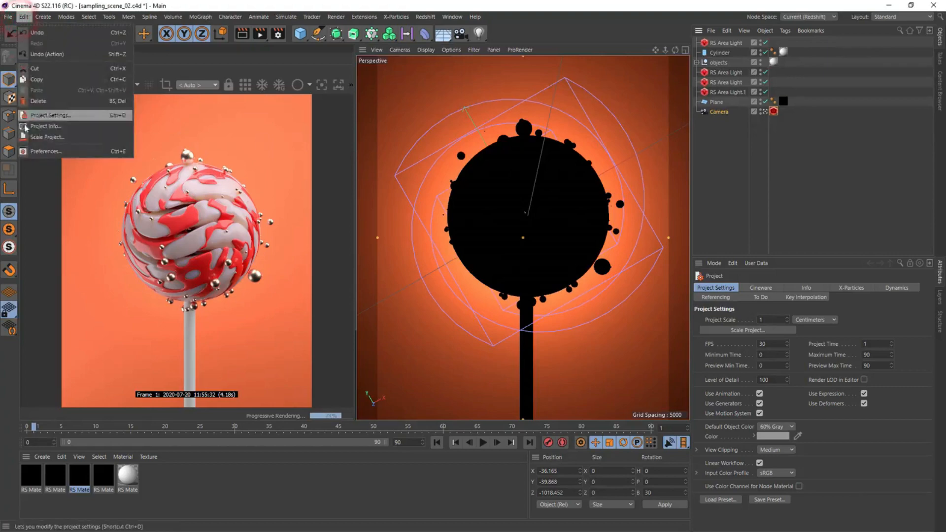
left_click(46, 151)
left_click_drag(207, 188, 199, 188)
left_click(390, 140)
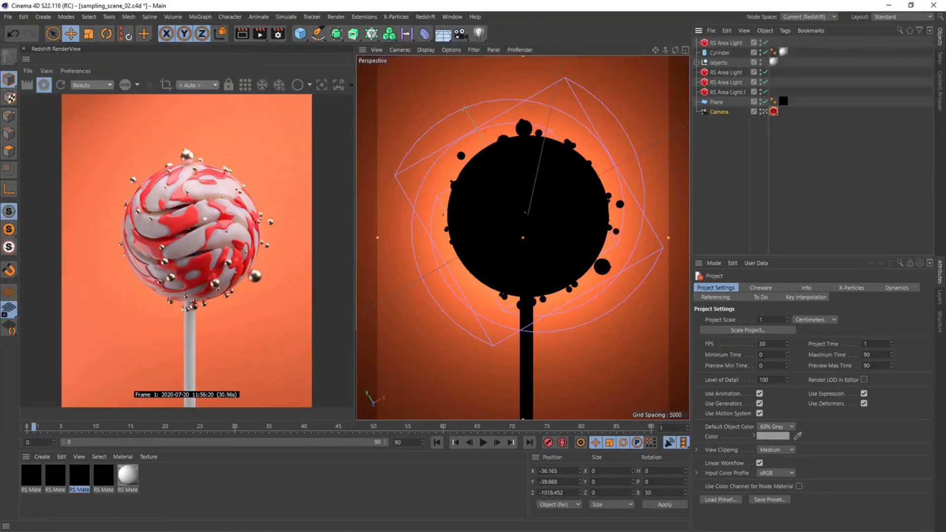
- Render the lollipop scene to the Picture Viewer and show Redshift's basic properties in an enlarged render settings window
left_click(259, 34)
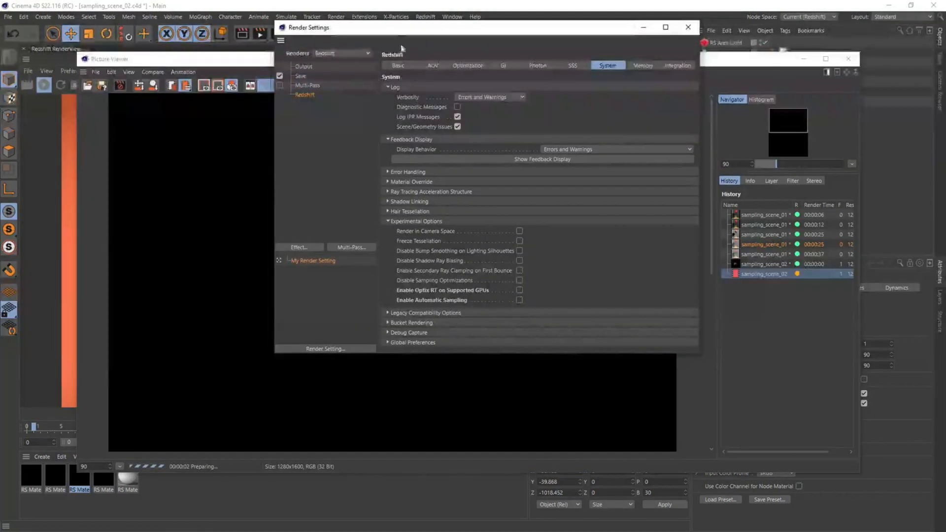
left_click(416, 220)
left_click(398, 66)
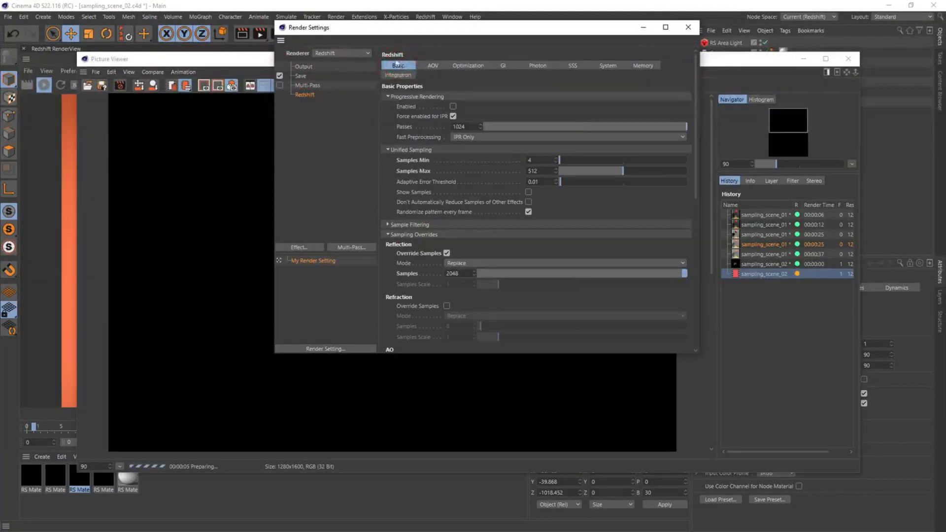
left_click_drag(699, 355, 703, 489)
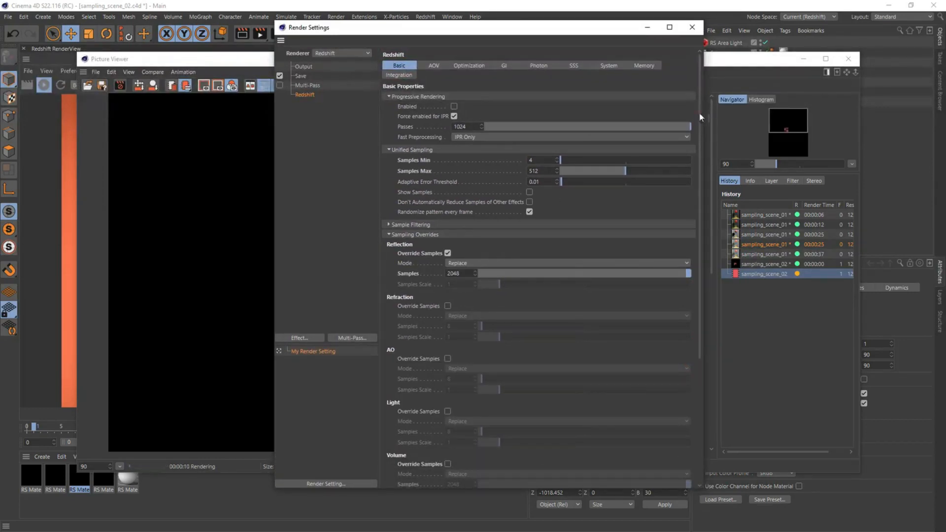
- Review the lollipop scene's reflection and sub-surface multiple scattering overrides and its unified sampling values
left_click_drag(700, 113, 701, 236)
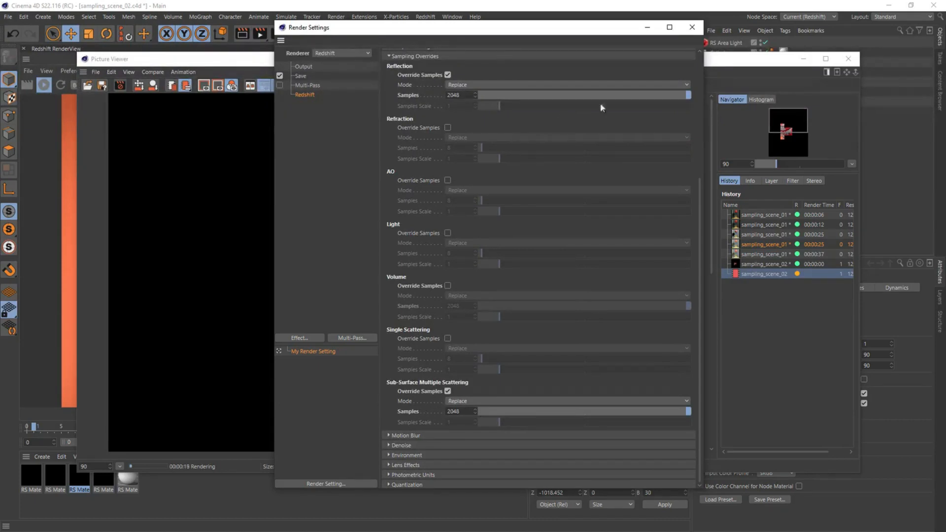
scroll(509, 323, "up", 3)
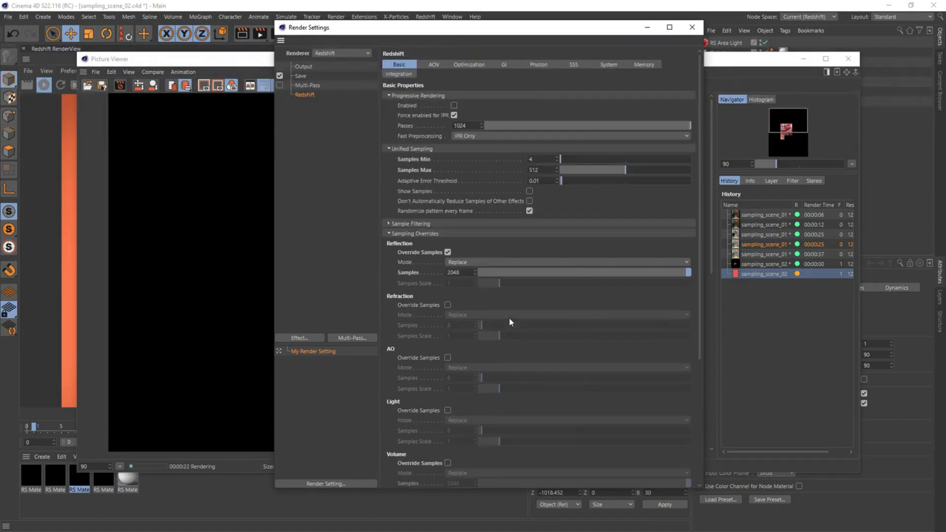
left_click(422, 233)
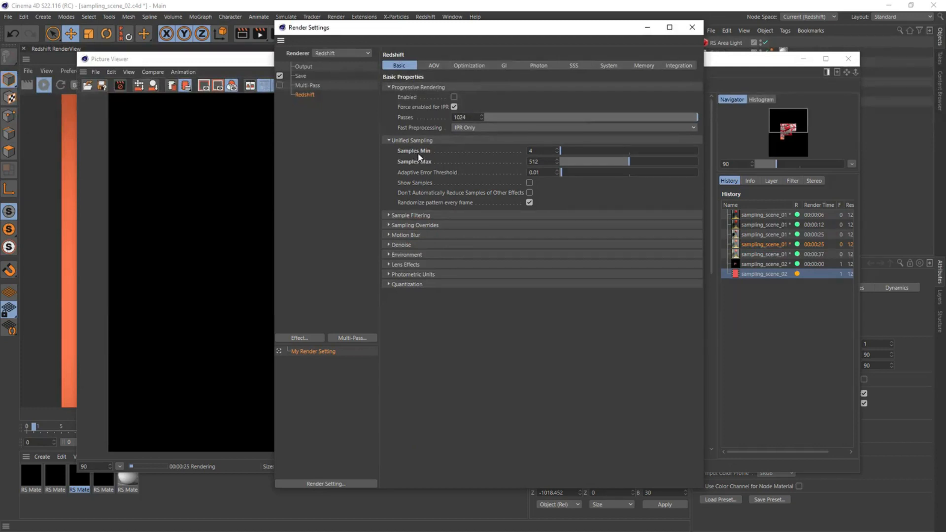
double_click(551, 165)
left_click(436, 226)
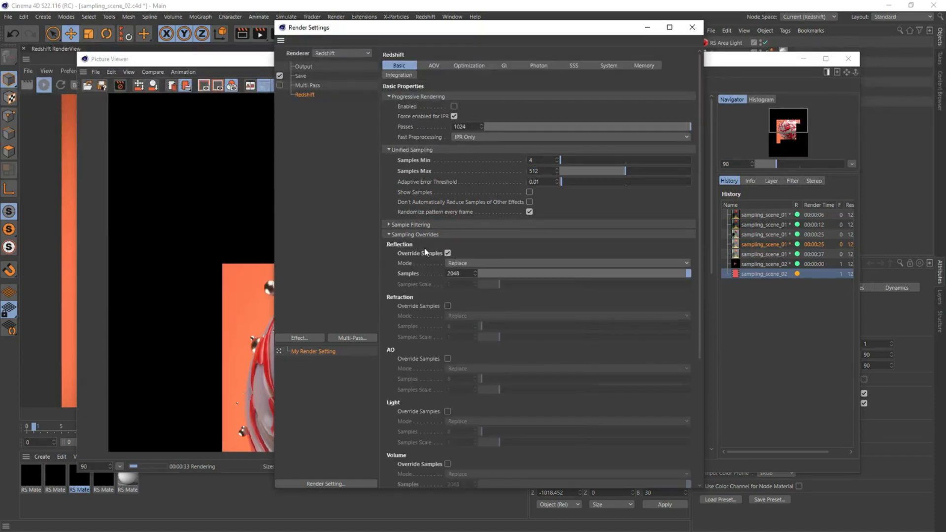
- Move the render settings aside and inspect the lollipop render at 100% zoom in the Picture Viewer
left_click_drag(338, 28, 458, 40)
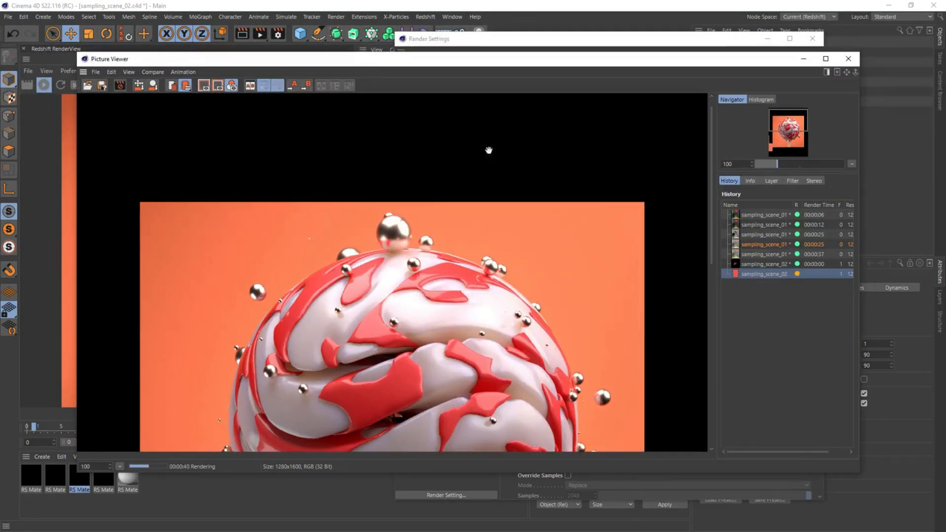
scroll(487, 150, "up", 2)
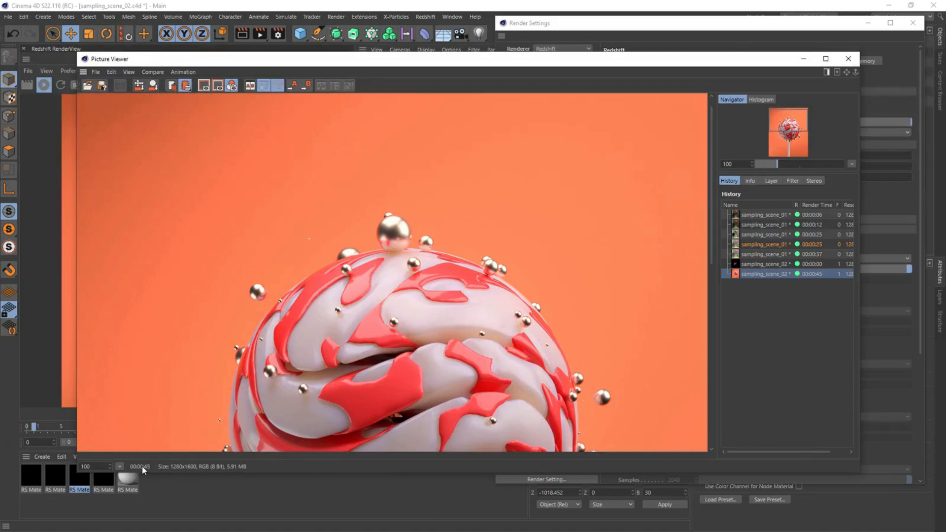
- Enable Optix RT on Supported GPUs and Automatic Sampling in Redshift's experimental system options
left_click(564, 23)
left_click(830, 62)
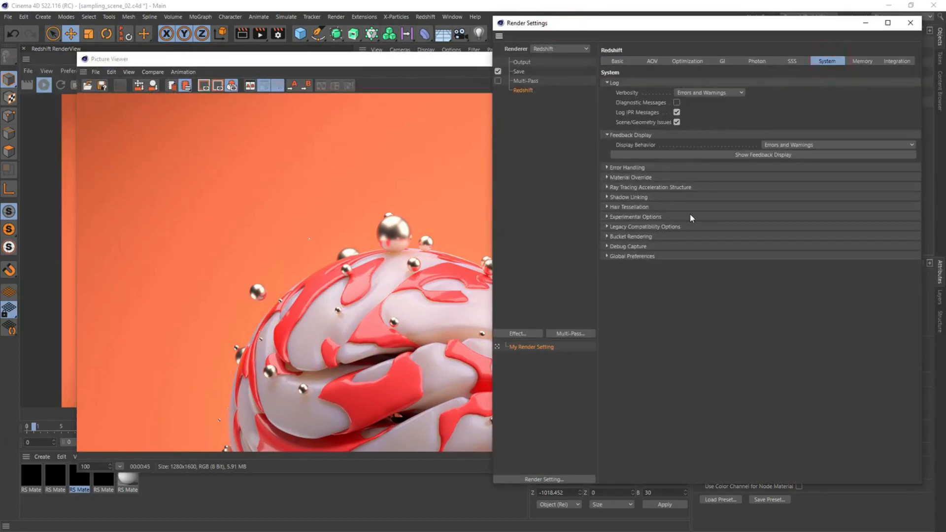
left_click(669, 237)
left_click(665, 236)
left_click(655, 218)
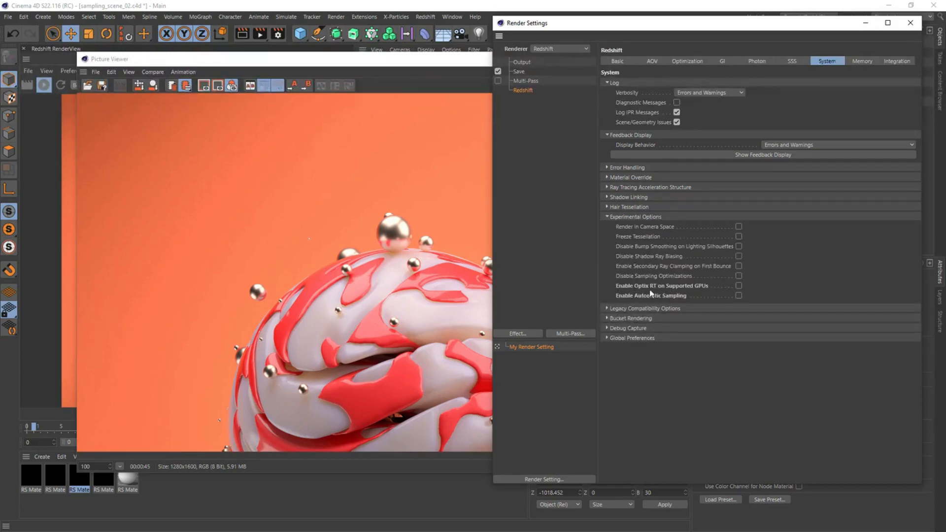
left_click(739, 286)
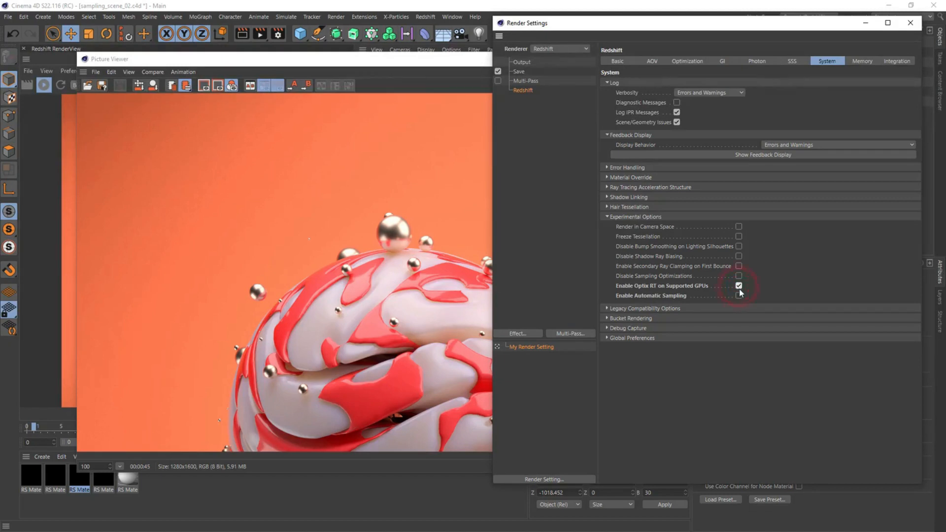
- Render the lollipop scene again to the Picture Viewer and reposition the viewer window
left_click(262, 35)
left_click(594, 26)
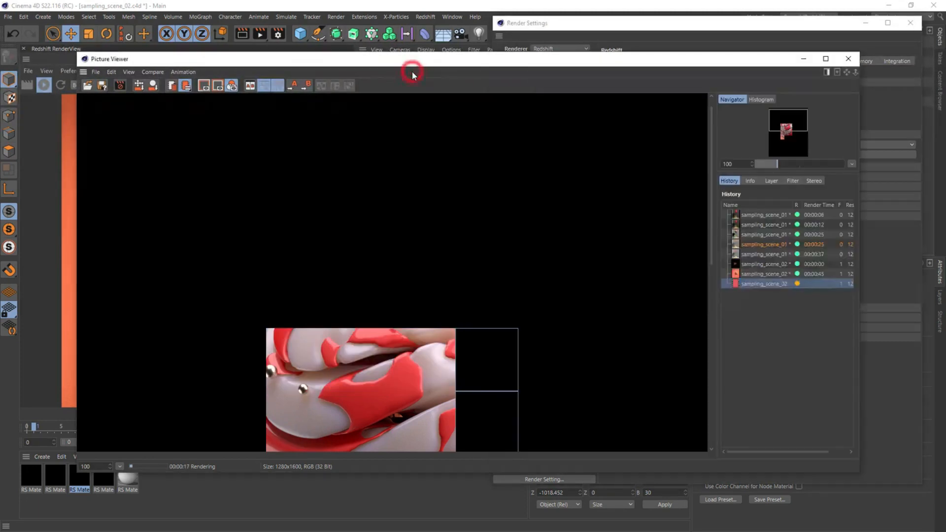
left_click(412, 74)
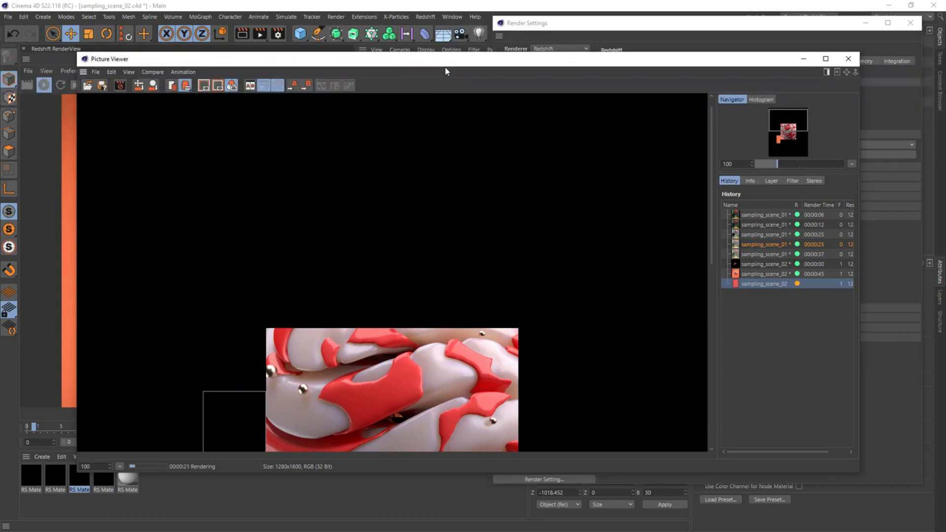
left_click(694, 38)
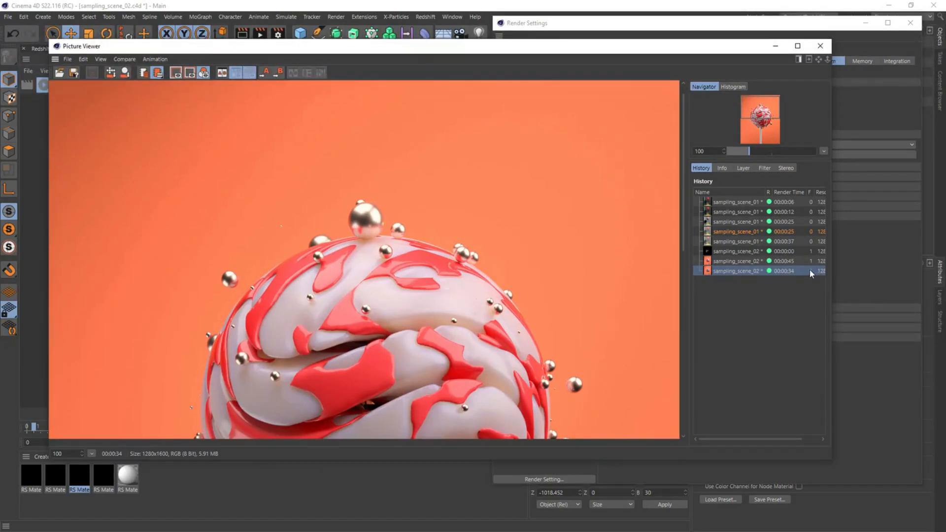
- Compare the two lollipop renders and their render times, examining the top and the whole candy ball
left_click(794, 261)
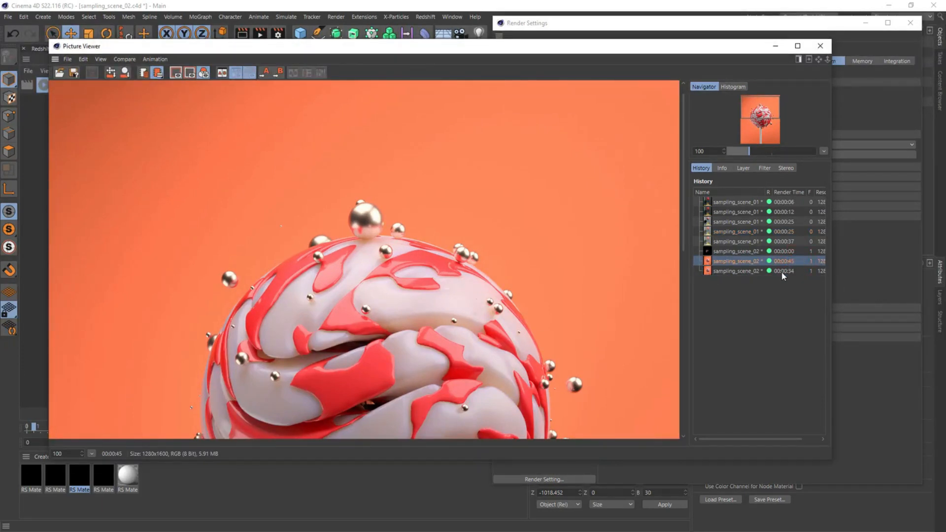
left_click(784, 271)
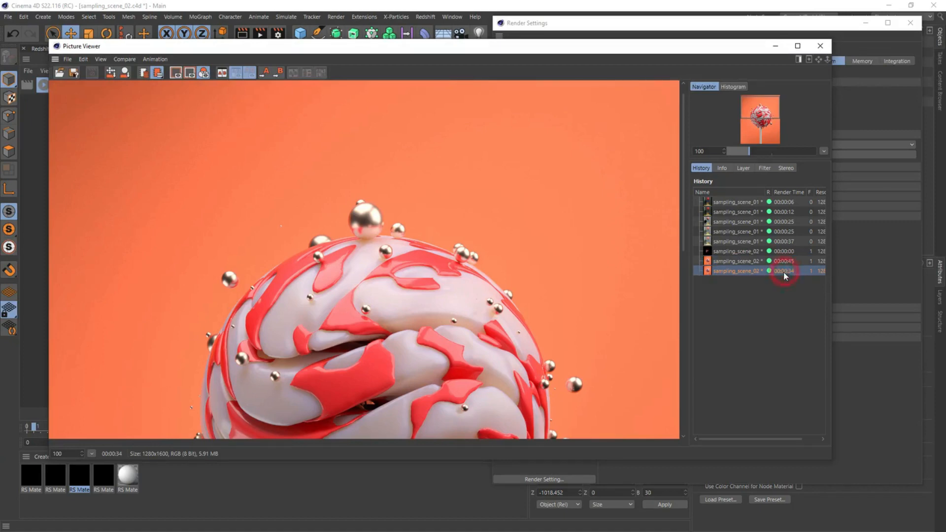
left_click(777, 262)
left_click(783, 272)
left_click_drag(478, 349, 498, 154)
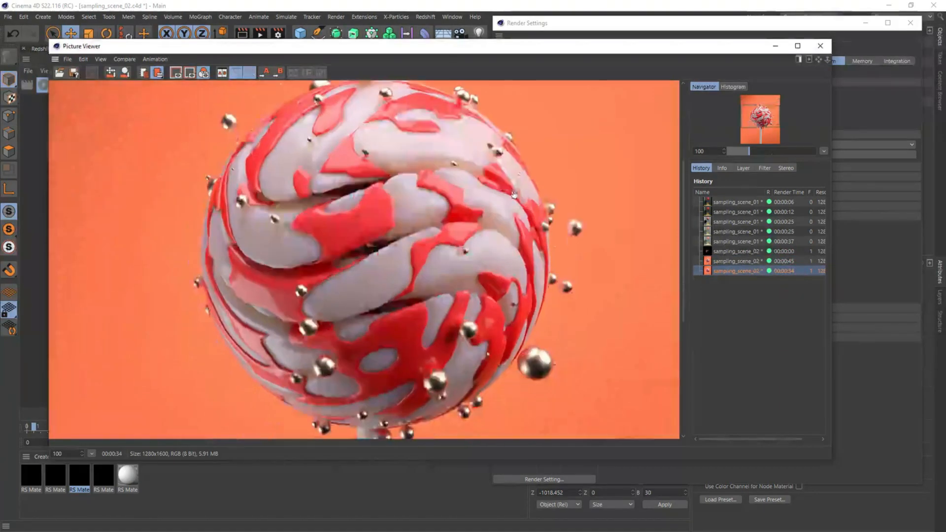
left_click(748, 263)
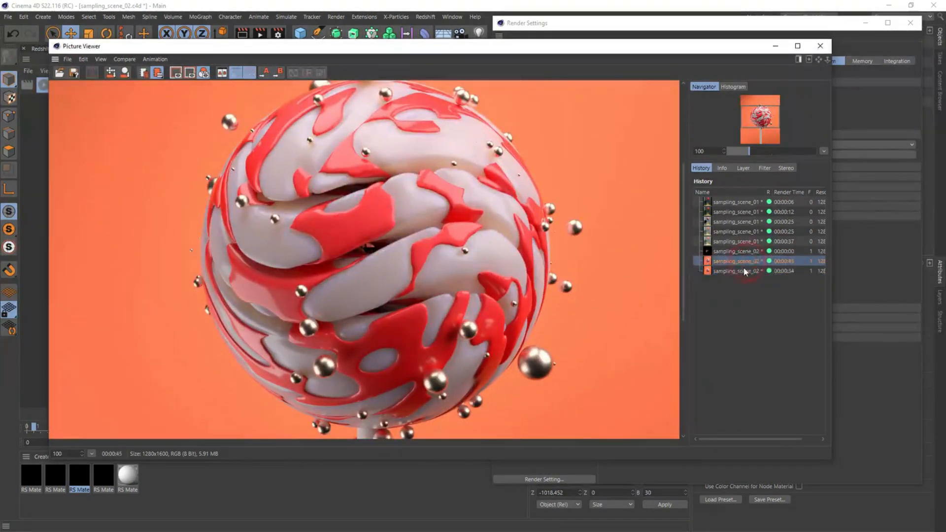
left_click(744, 272)
left_click(746, 262)
left_click(743, 272)
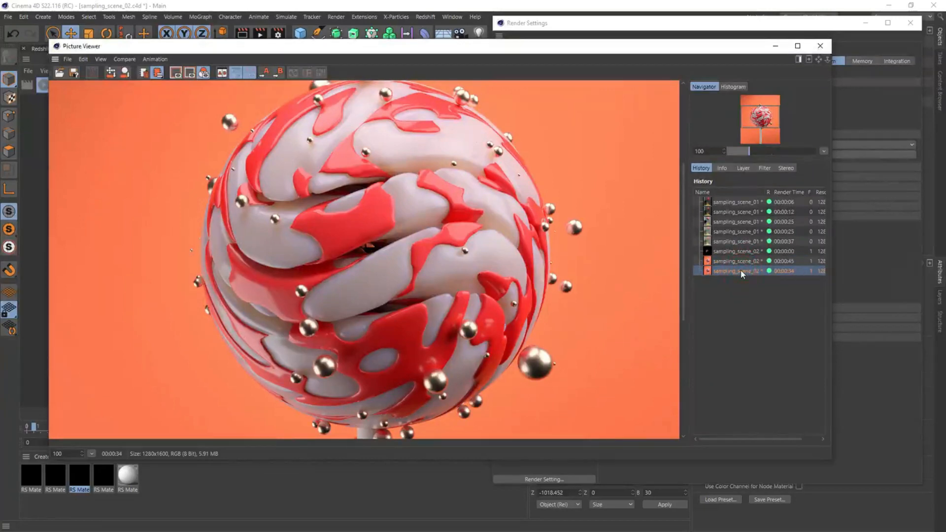
- Return to Redshift's basic properties in the render settings and collapse the sampling overrides
left_click(833, 240)
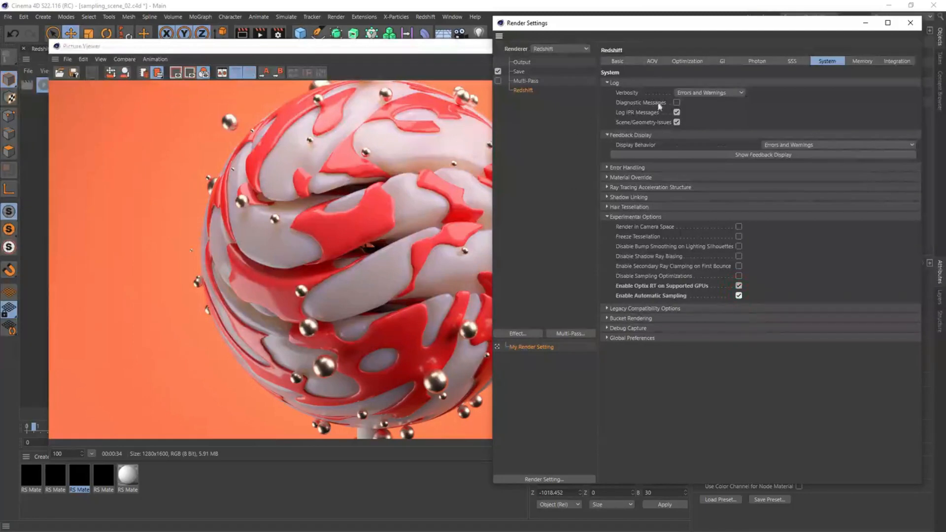
left_click(621, 62)
left_click(658, 229)
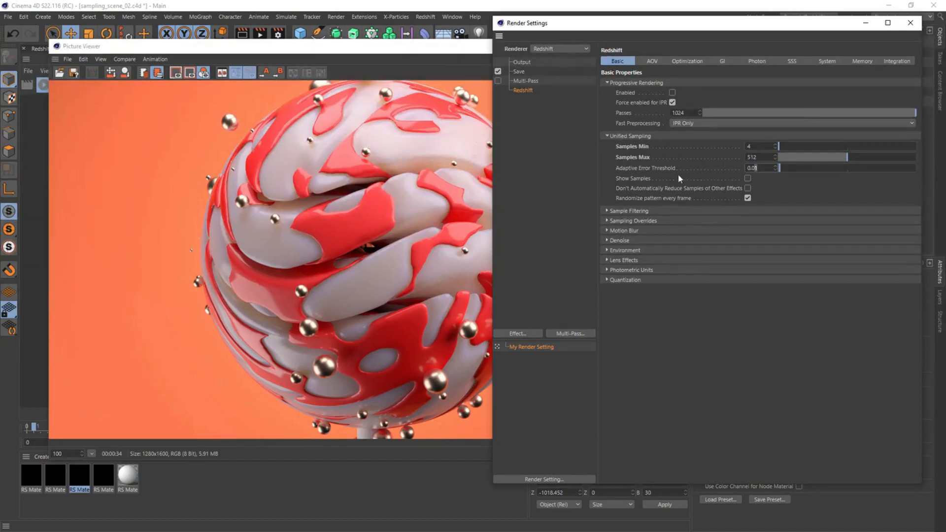
- Collapse Redshift's unified sampling options and render the lollipop scene again to the Picture Viewer
left_click(643, 137)
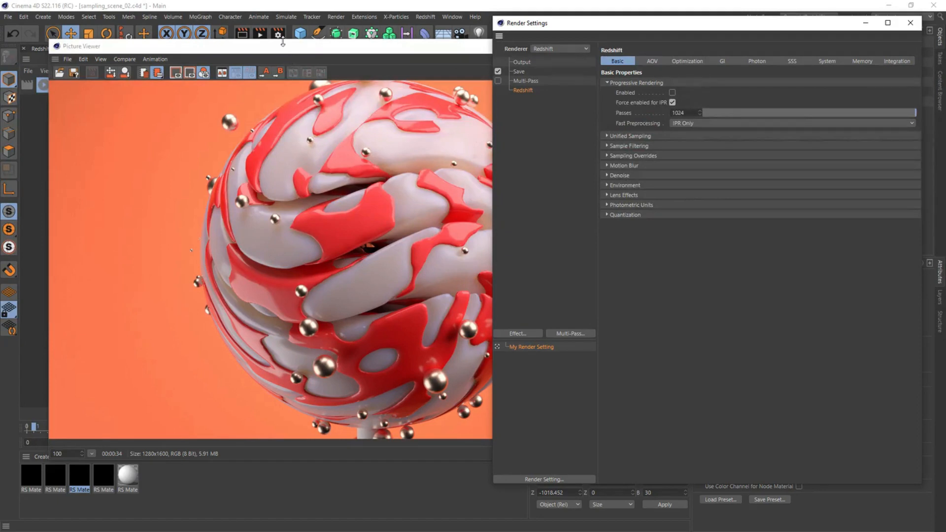
left_click(259, 34)
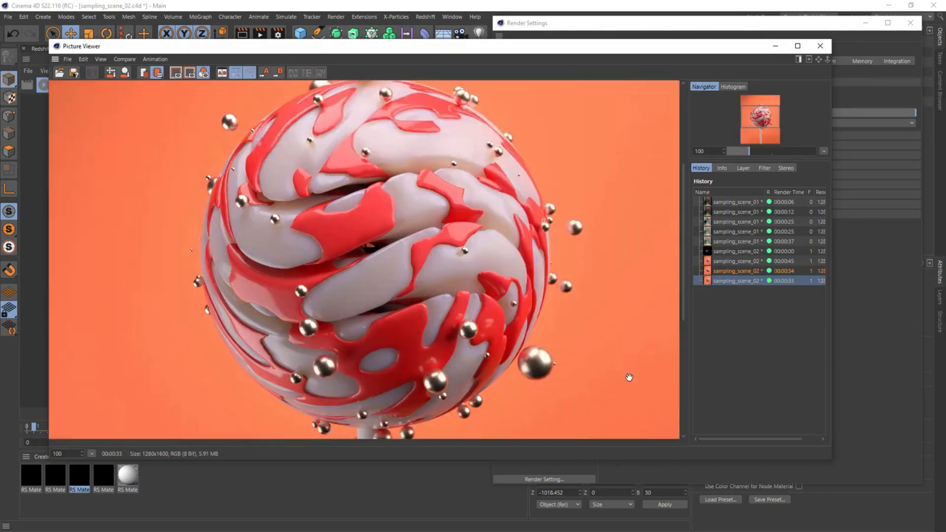
- Compare the newest lollipop render with the first one at high zoom, examining the noise on the candy surface and the render times
left_click(780, 262)
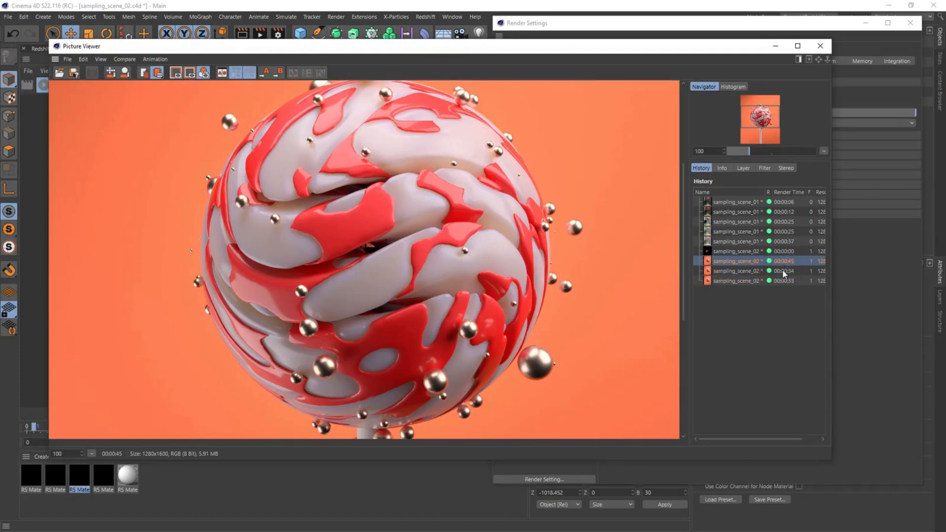
left_click(783, 280)
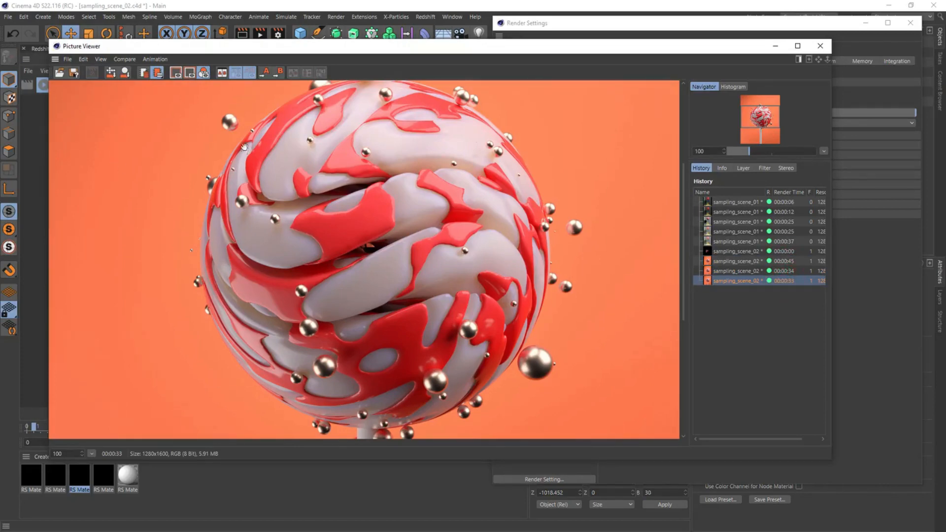
scroll(245, 148, "up", 3)
left_click(729, 263)
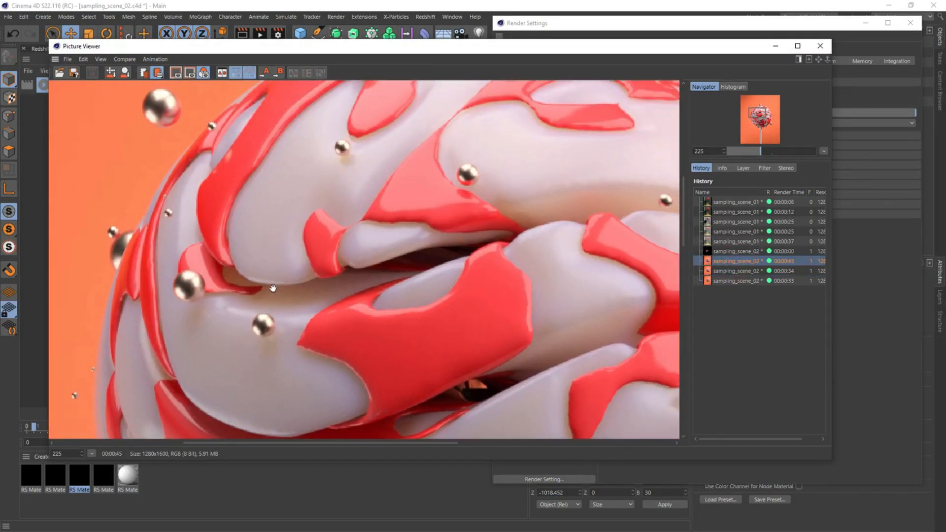
left_click_drag(546, 338, 511, 241)
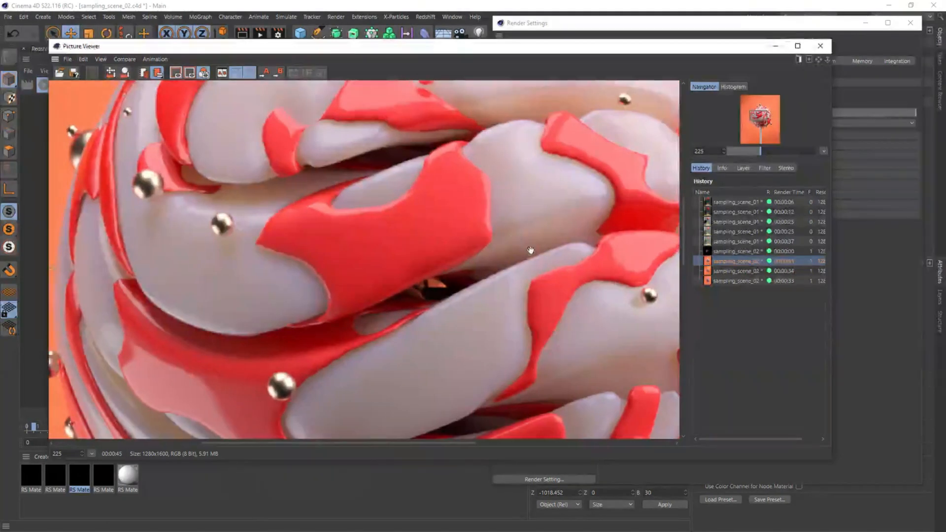
left_click(739, 280)
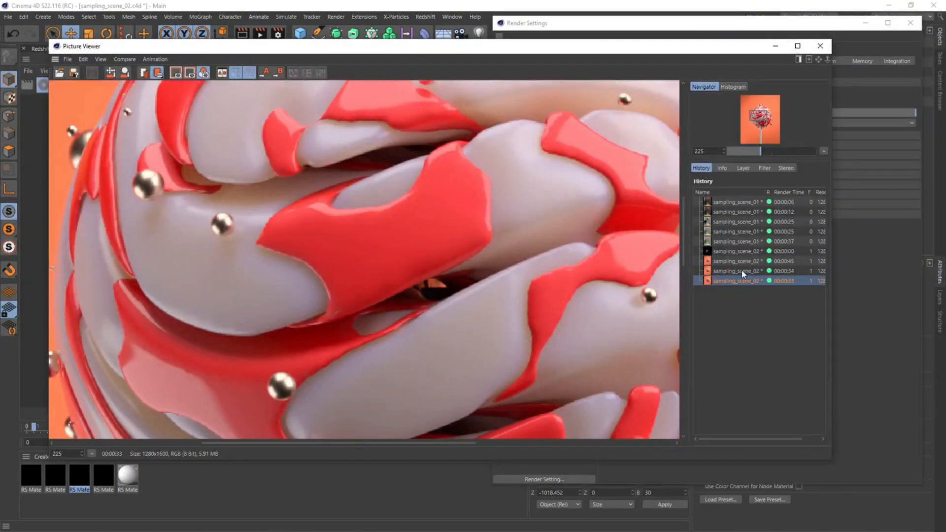
left_click(745, 263)
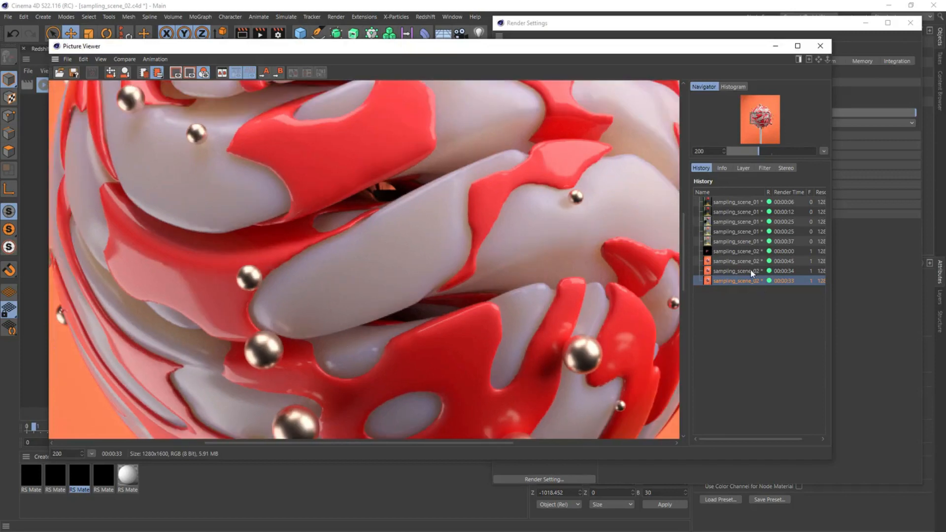
left_click(744, 262)
left_click(741, 280)
left_click(746, 262)
left_click(749, 280)
scroll(391, 252, "down", 2)
- Close the Picture Viewer, review the experimental options in Redshift's system settings and close the render settings
left_click(820, 46)
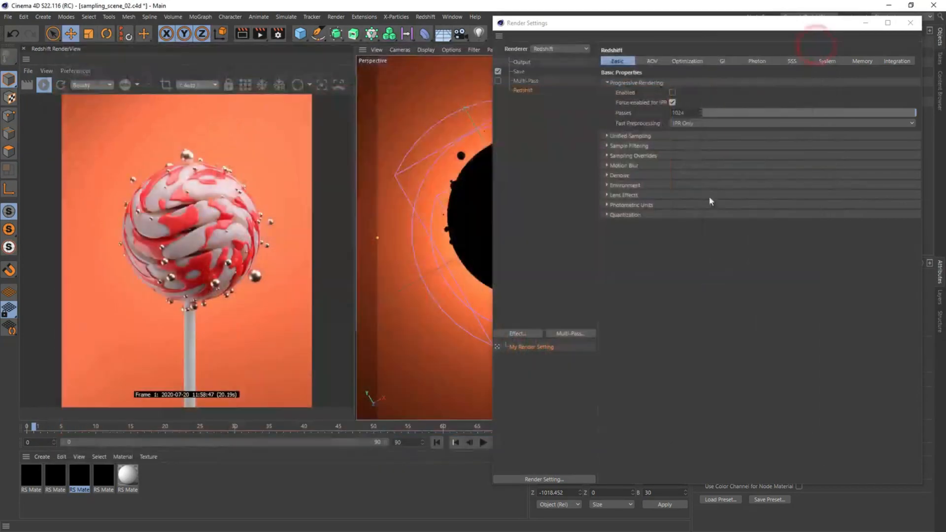
left_click(825, 61)
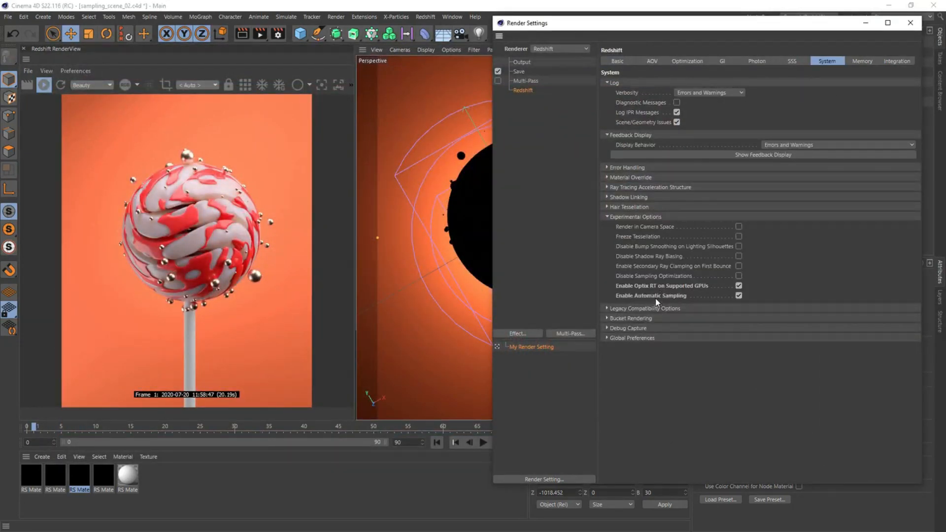
left_click(909, 22)
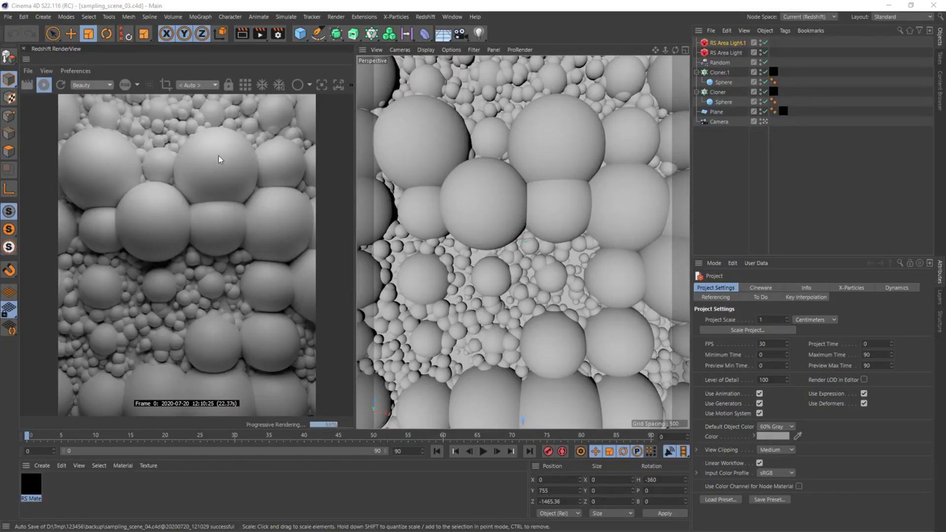
- Show Redshift's system render settings for the packed spheres scene and switch the RenderView to bucket rendering
left_click(277, 33)
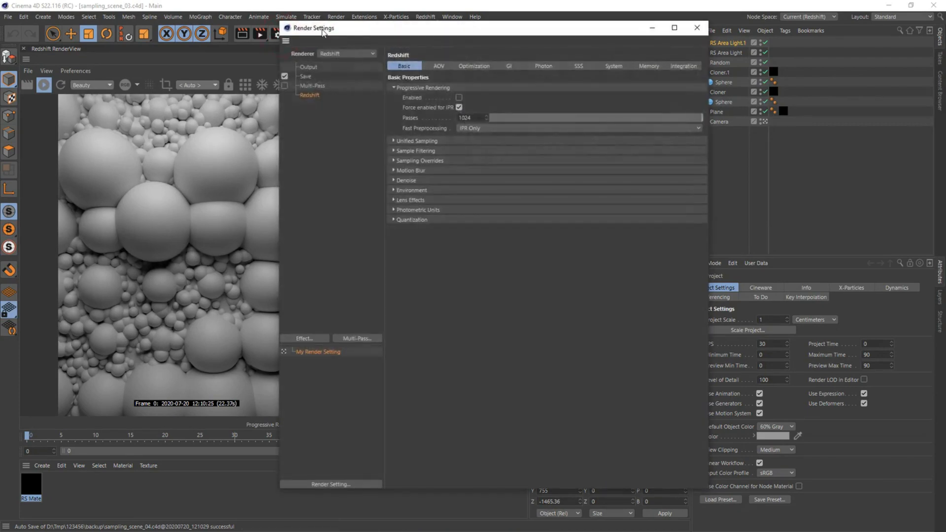
left_click_drag(536, 45, 528, 39)
left_click(828, 76)
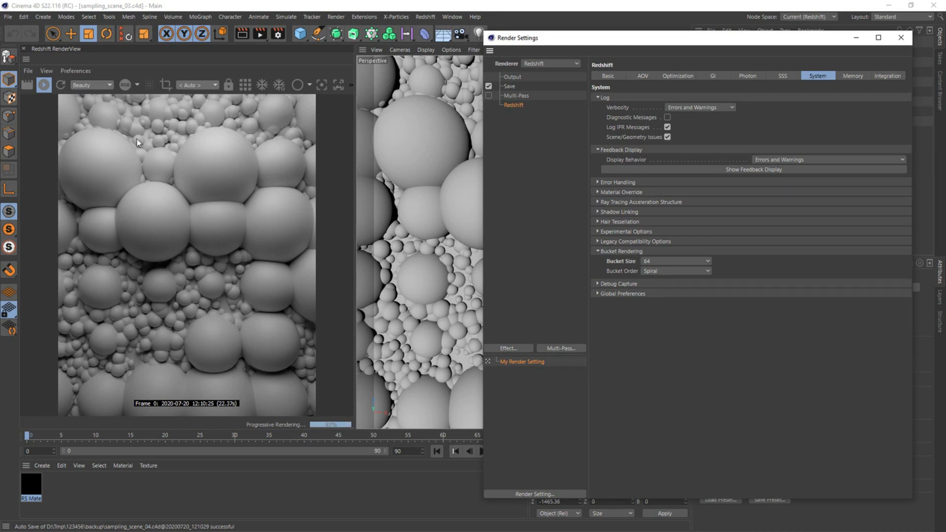
left_click(245, 85)
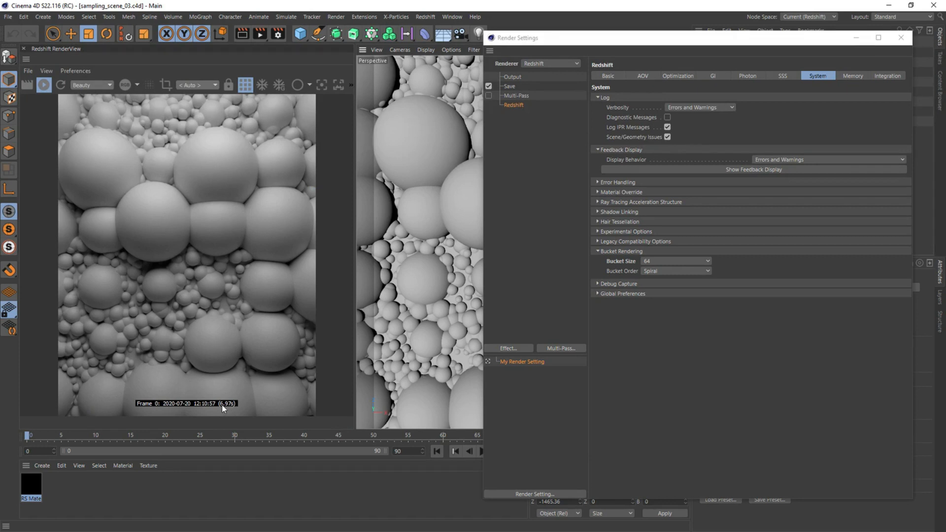
- Test bucket sizes of 128 and 256 on the packed spheres scene, leaving the size at 256
left_click(662, 261)
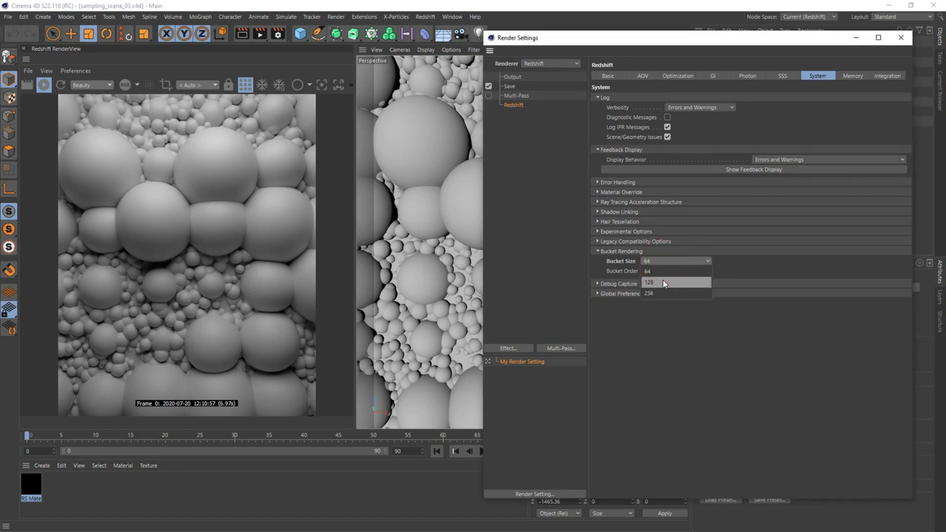
left_click(663, 282)
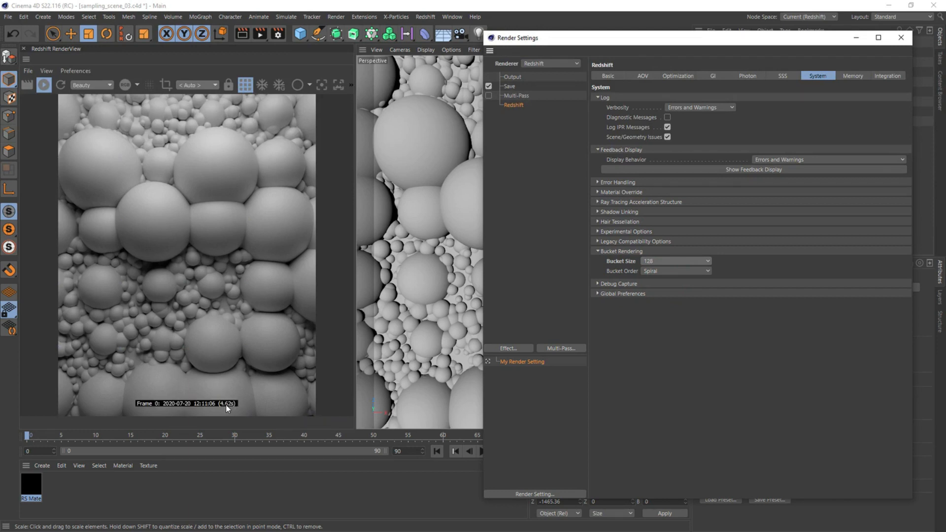
left_click(650, 261)
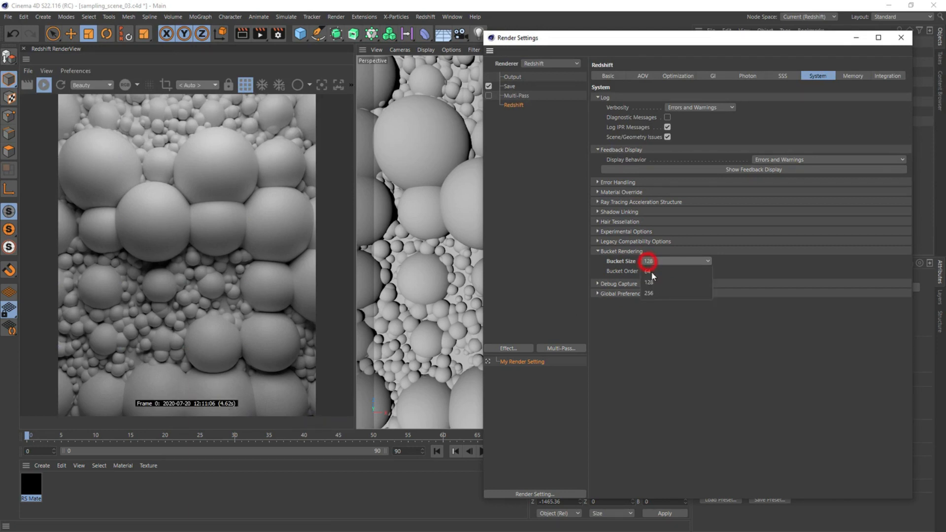
left_click(655, 292)
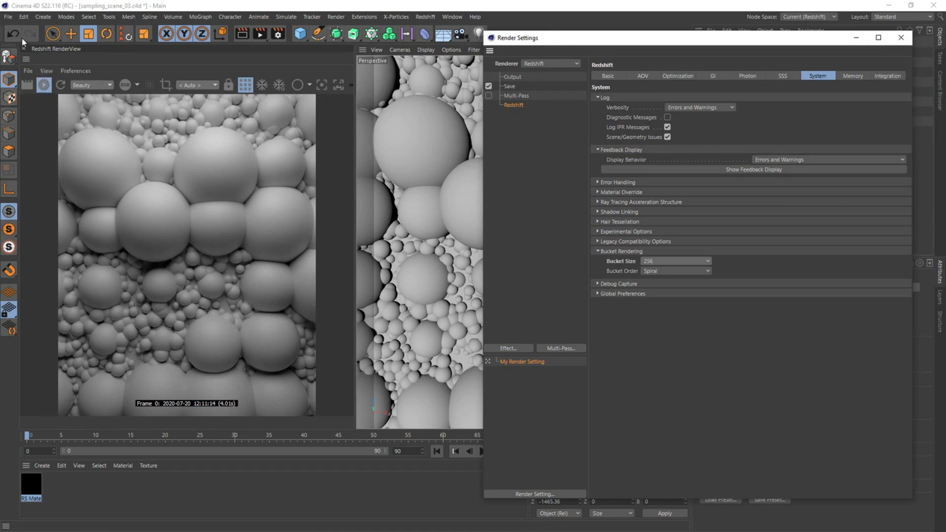
- Return the RenderView to progressive rendering, close the packed spheres project and close the render settings
left_click(48, 87)
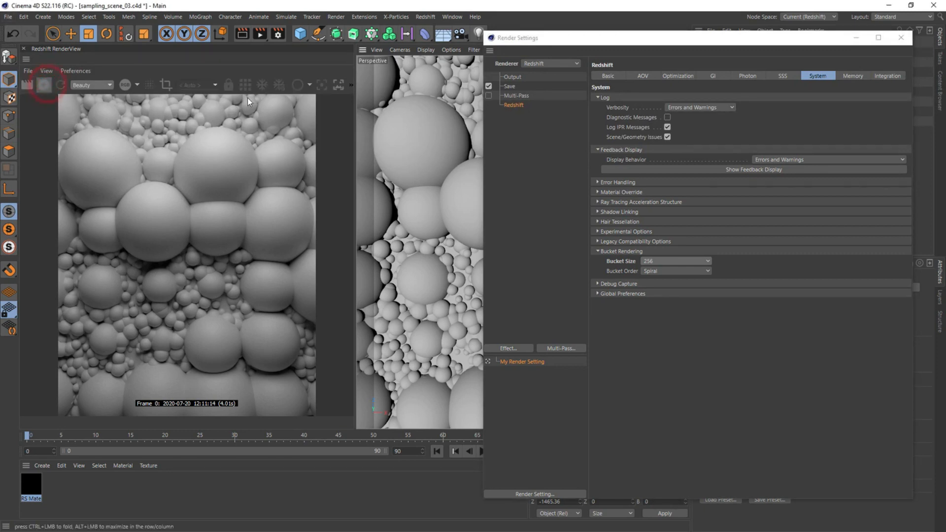
left_click(8, 17)
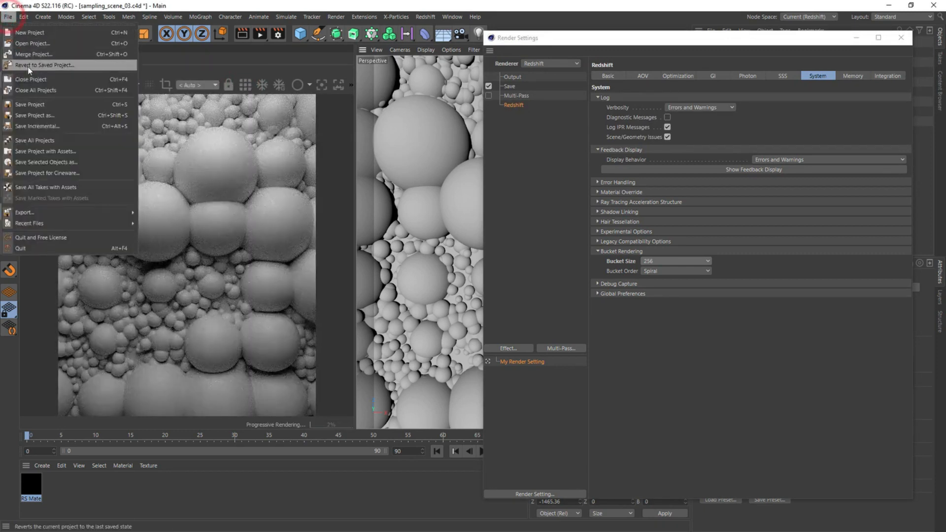
left_click(30, 74)
left_click(482, 308)
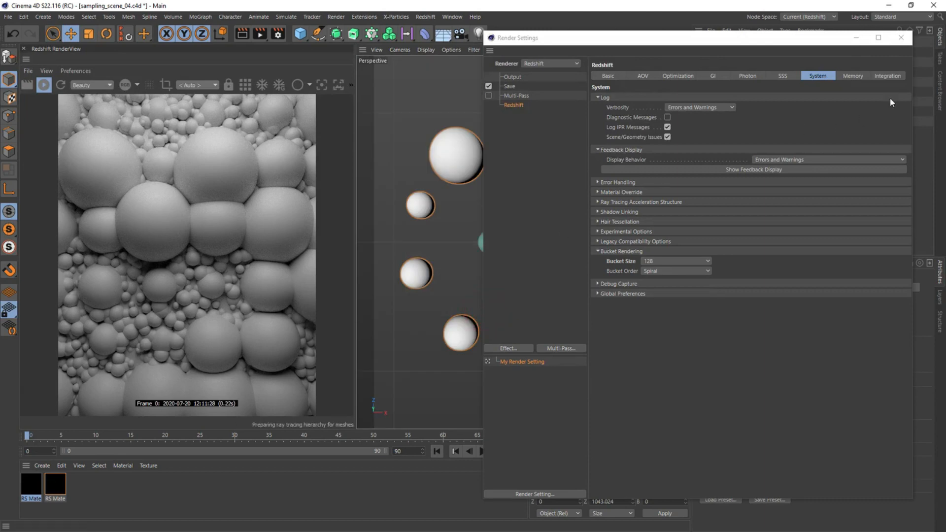
left_click(901, 37)
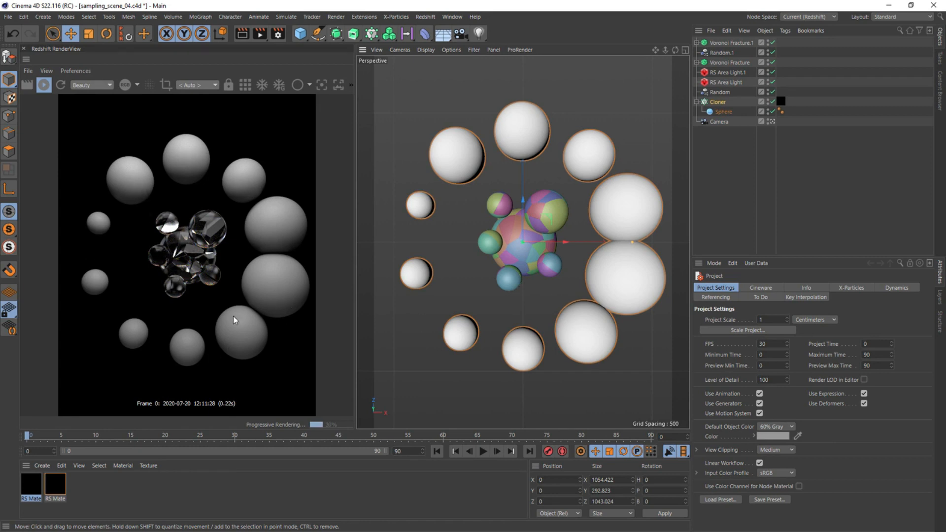
- Switch the glass cluster scene's RenderView to bucket rendering and set Redshift's bucket size to 64
left_click(279, 33)
left_click_drag(450, 29, 665, 63)
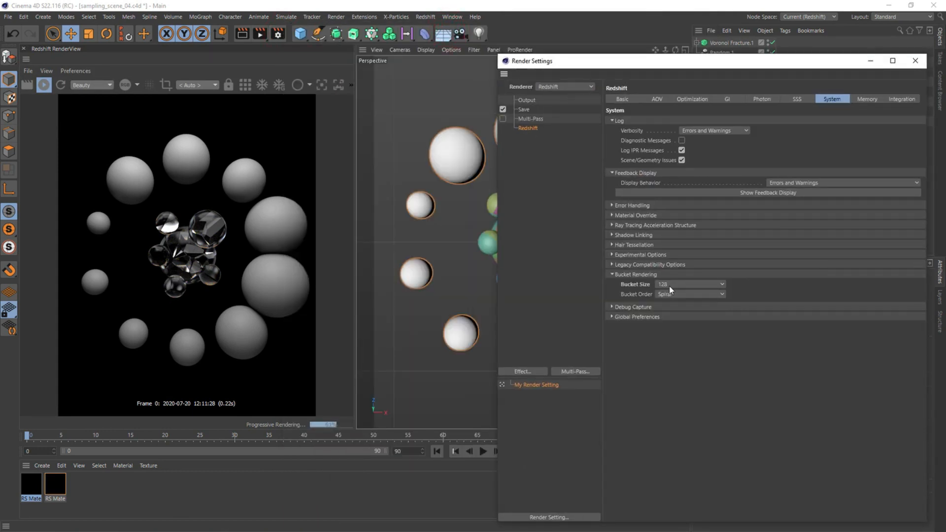
left_click(245, 85)
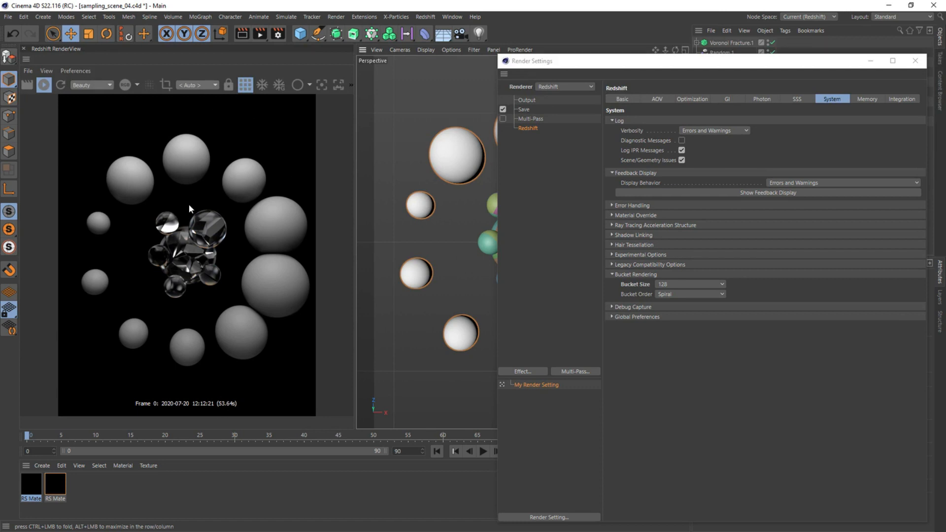
left_click(665, 285)
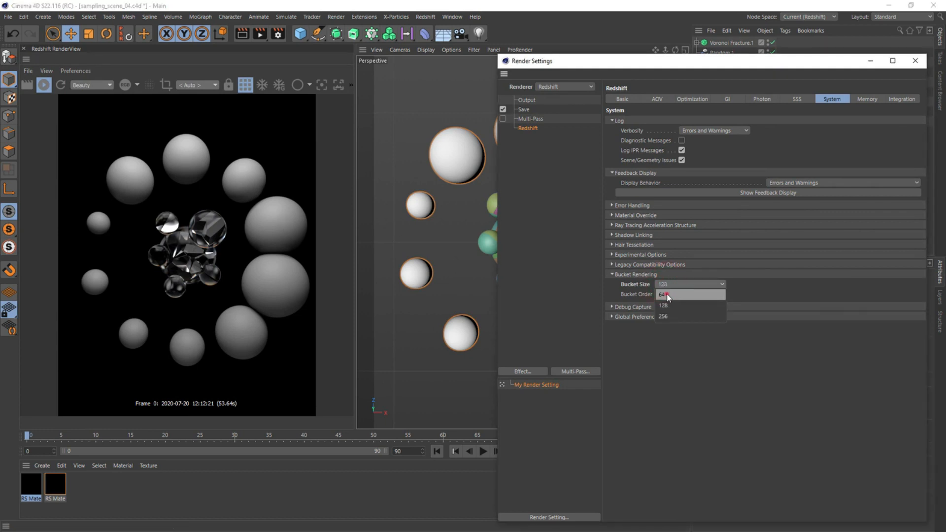
left_click(667, 295)
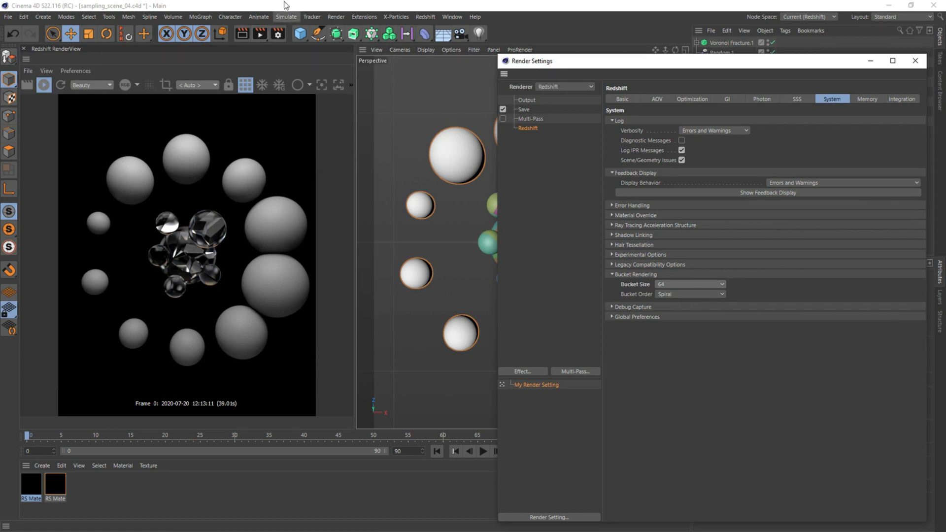
- Open the Picture Viewer and reposition its window and the glass cluster render inside it
left_click(451, 16)
left_click(507, 236)
left_click_drag(640, 377, 541, 201)
left_click_drag(604, 72, 508, 17)
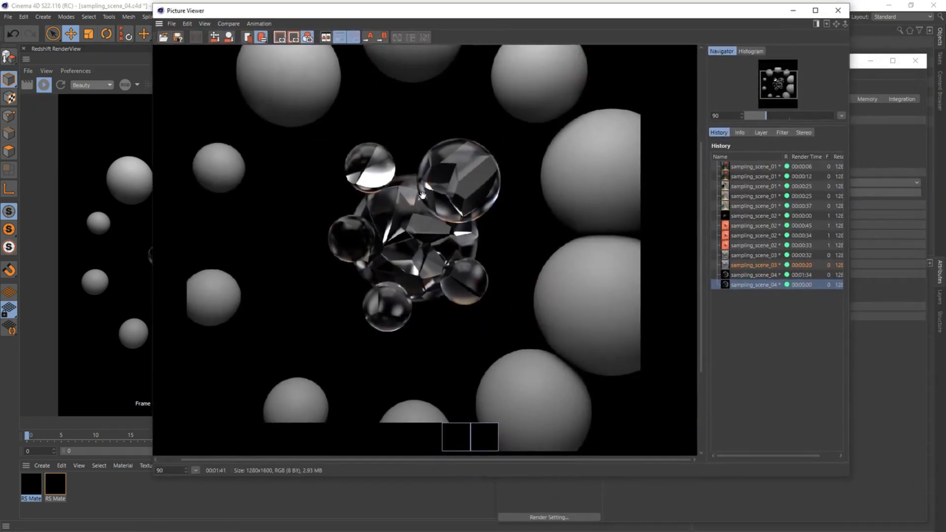
- Compare the finished and partial renders of the glass cluster scene, examining the refractive objects, buckets and render times
left_click(753, 274)
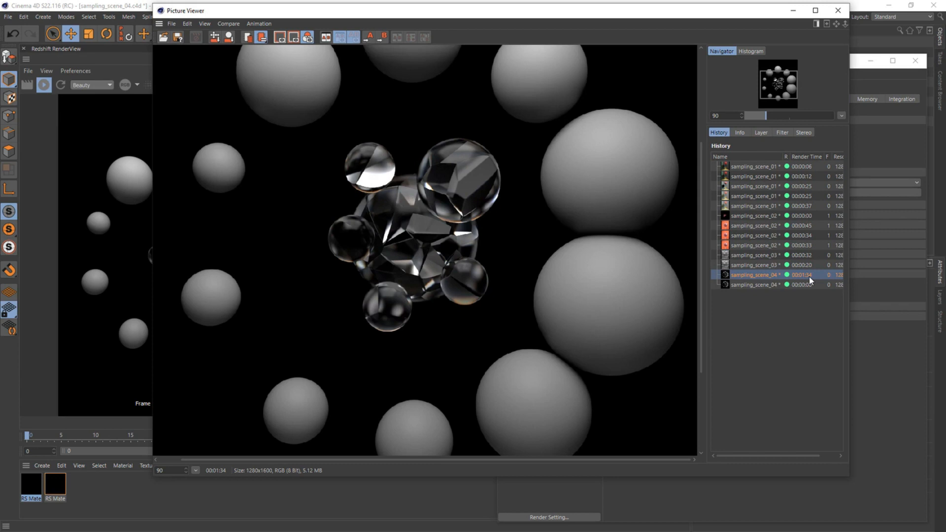
scroll(379, 182, "down", 3)
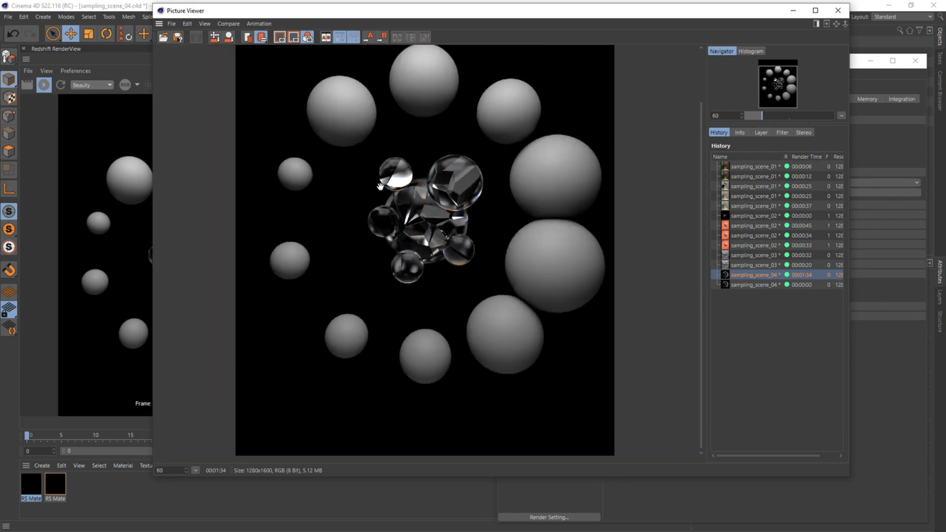
scroll(379, 182, "up", 2)
left_click(795, 286)
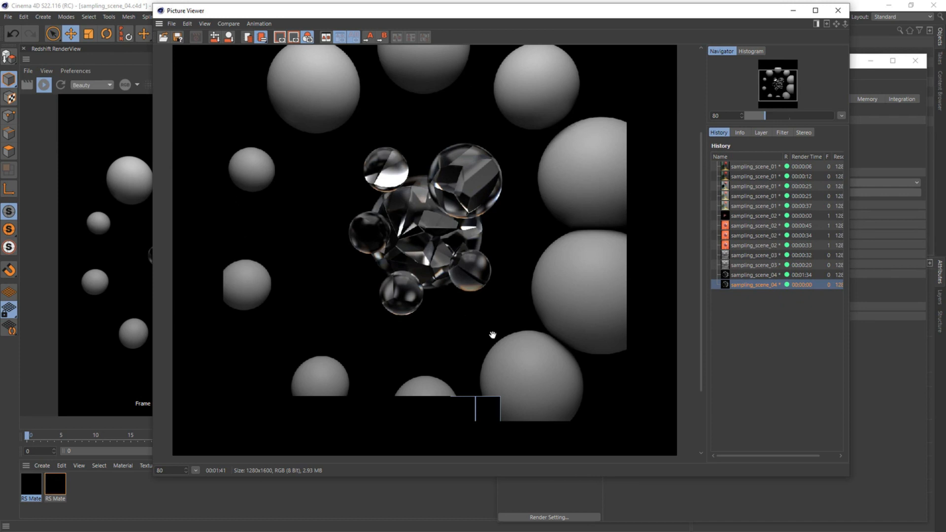
left_click_drag(491, 334, 510, 293)
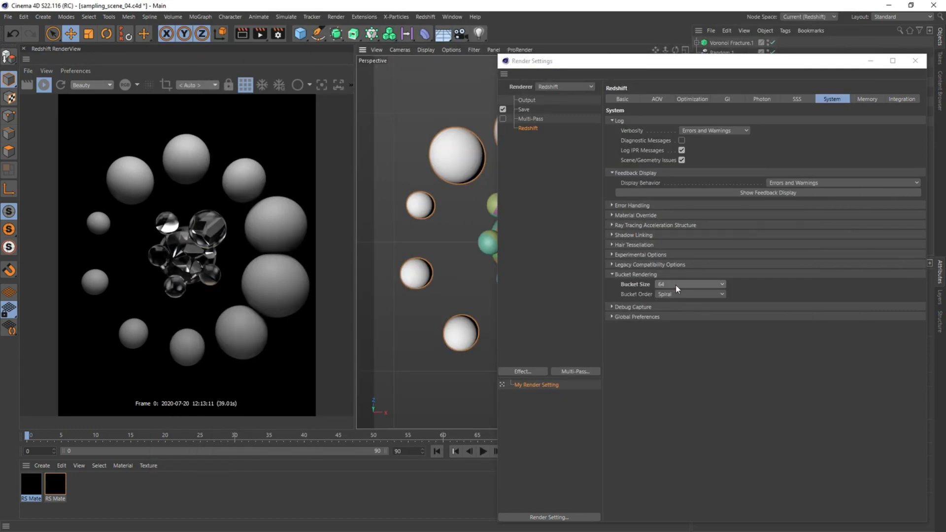
left_click(676, 285)
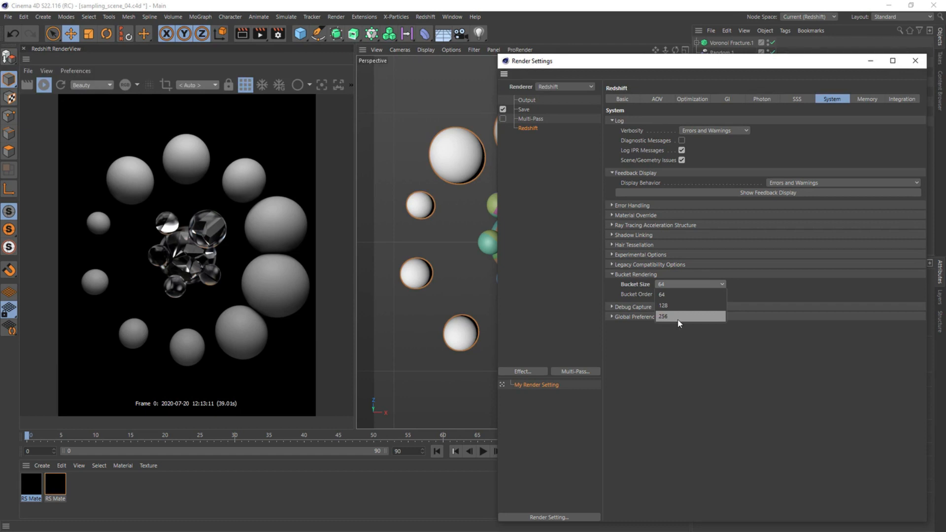
left_click(658, 400)
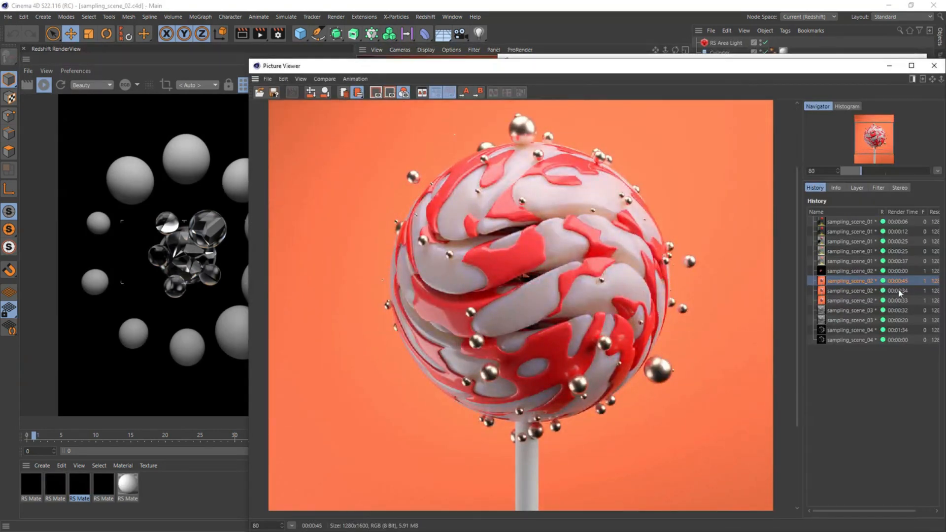
- Compare the two most recent lollipop renders in the Picture Viewer history
left_click(909, 292)
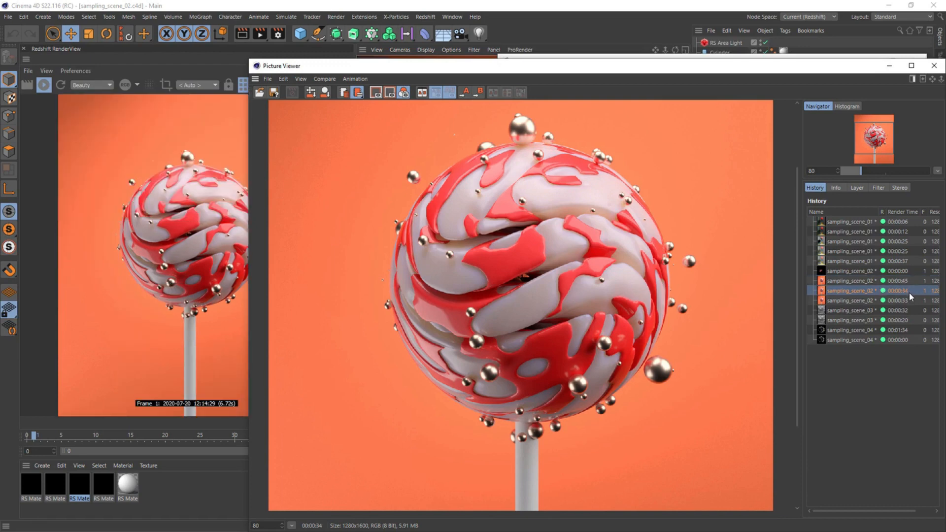
left_click(909, 300)
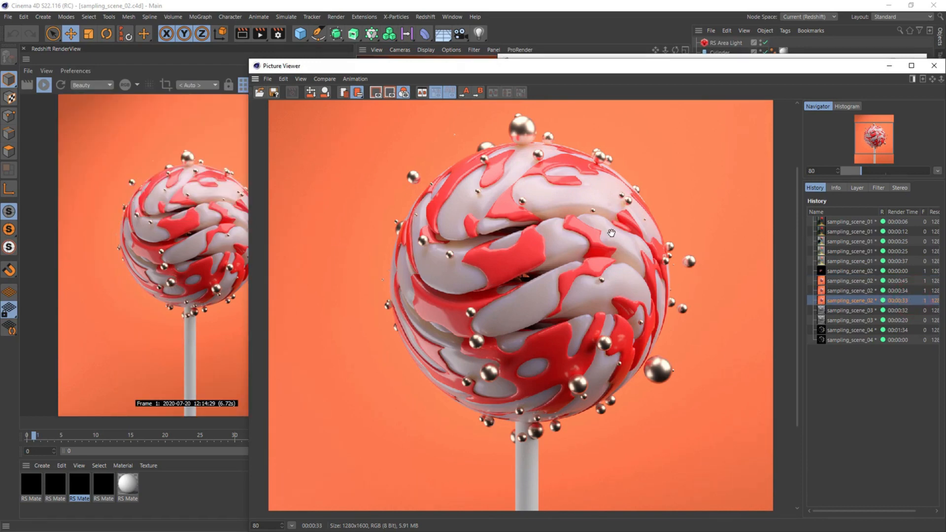
- Close the Picture Viewer and set Redshift's bucket size to 256 for the lollipop scene
left_click_drag(858, 66, 735, 34)
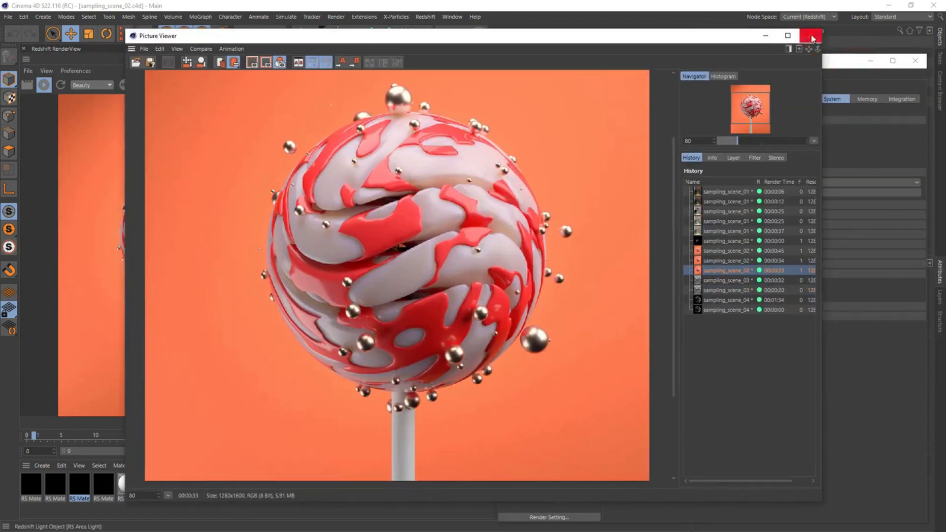
left_click(811, 36)
left_click(686, 285)
left_click(686, 316)
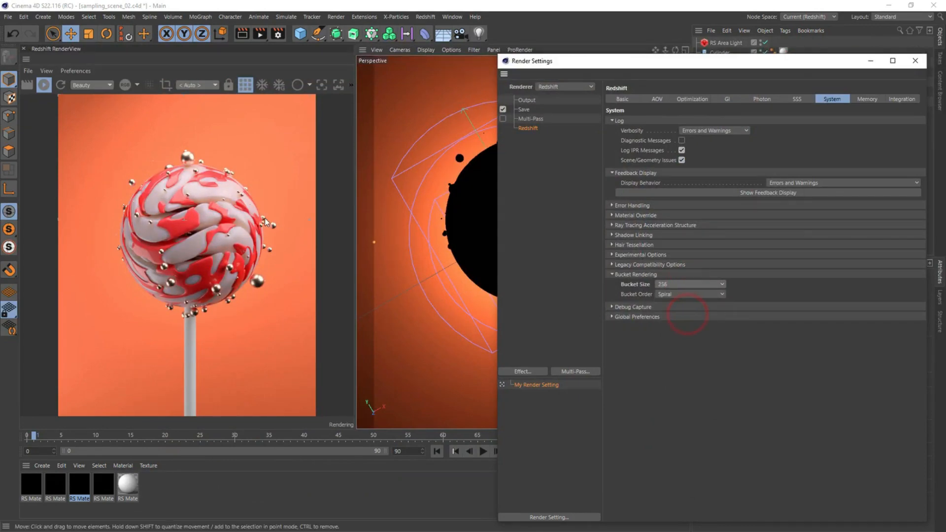
- Stop the live RenderView, render the lollipop scene to the Picture Viewer, and reposition the viewer window
left_click(43, 87)
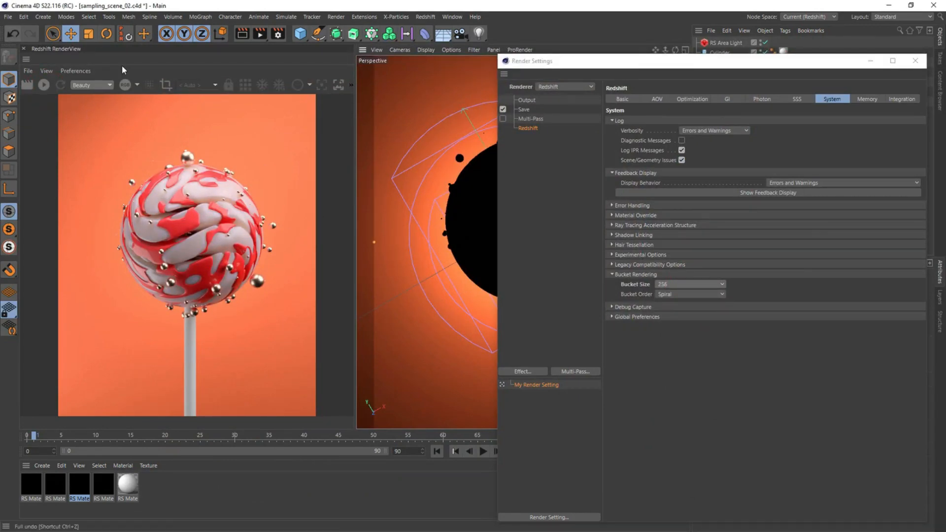
left_click(255, 35)
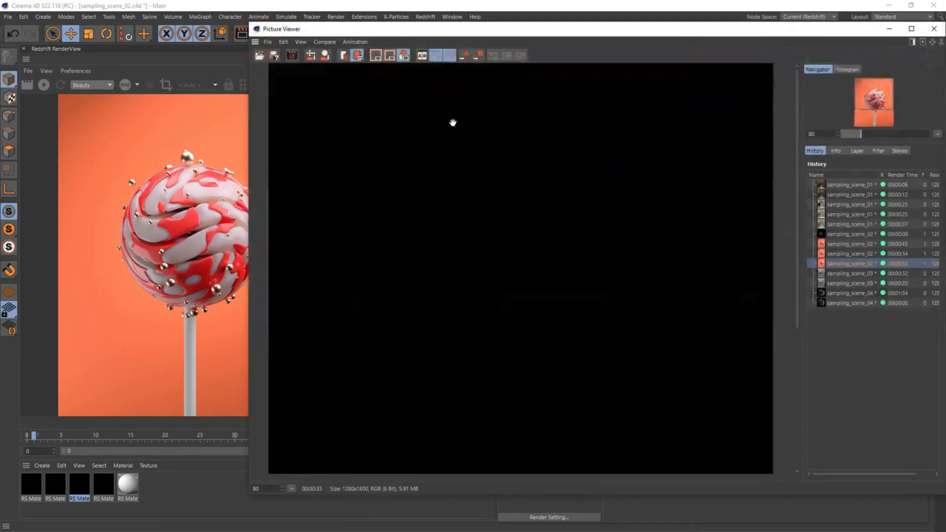
left_click_drag(482, 35, 359, 33)
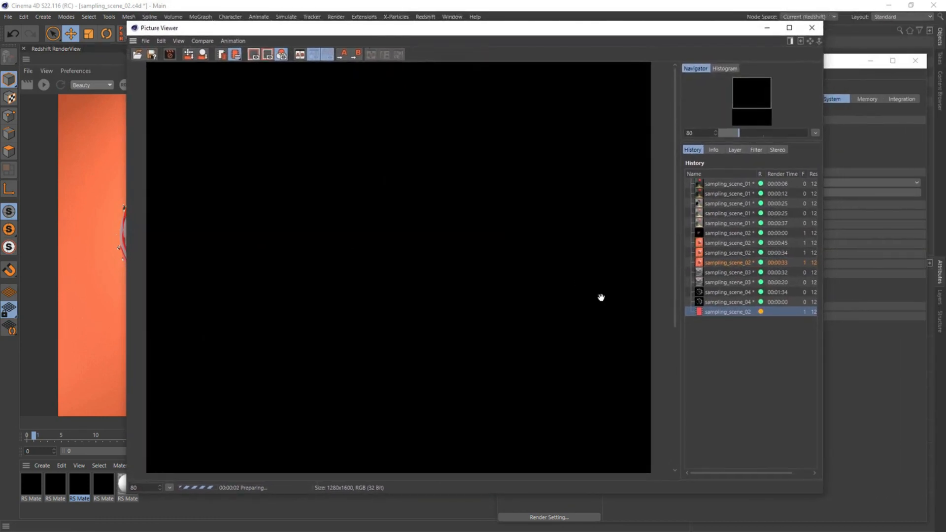
- Compare the earlier sampling_scene_03 and sampling_scene_04 renders and their render times in the Picture Viewer history
left_click(728, 272)
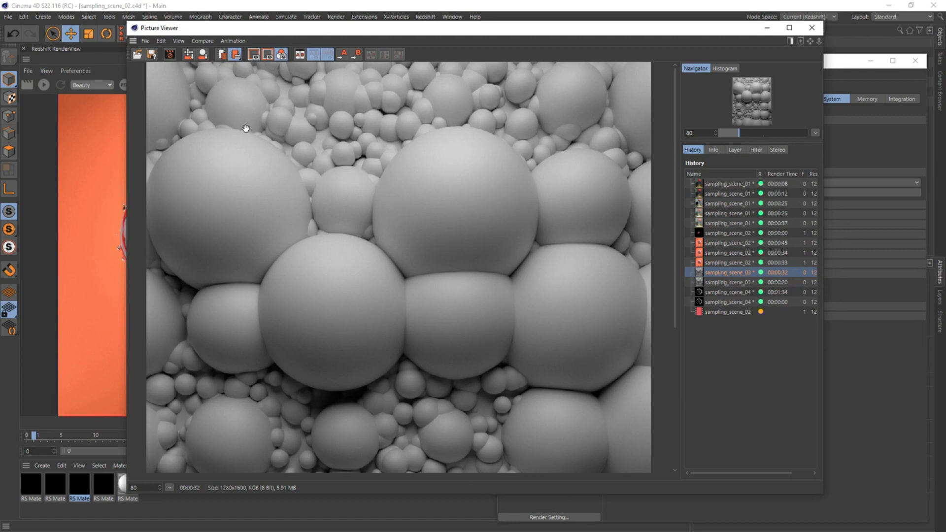
left_click(786, 282)
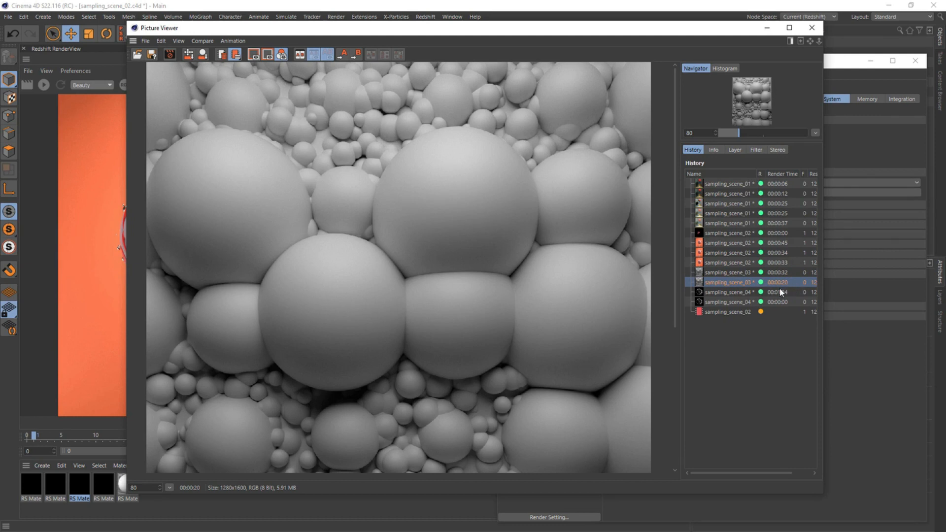
left_click(781, 291)
left_click(777, 293)
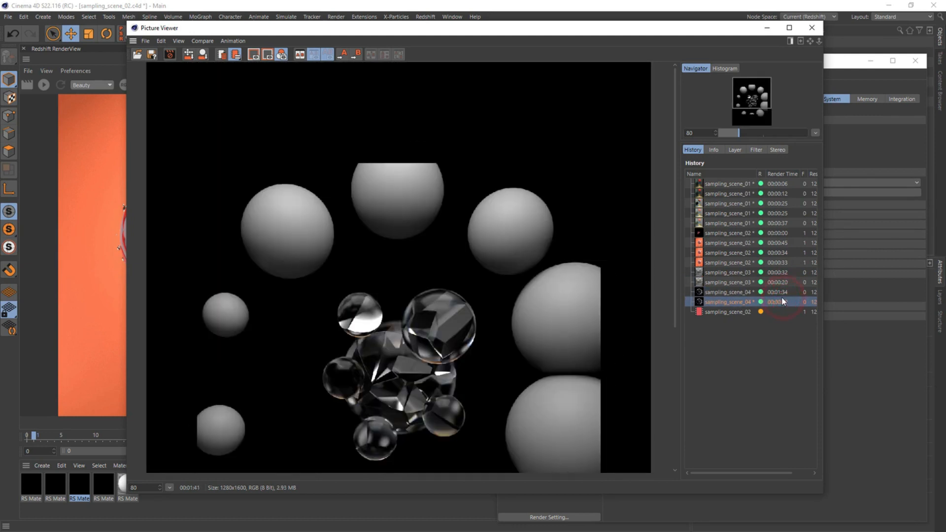
left_click_drag(432, 327, 312, 205)
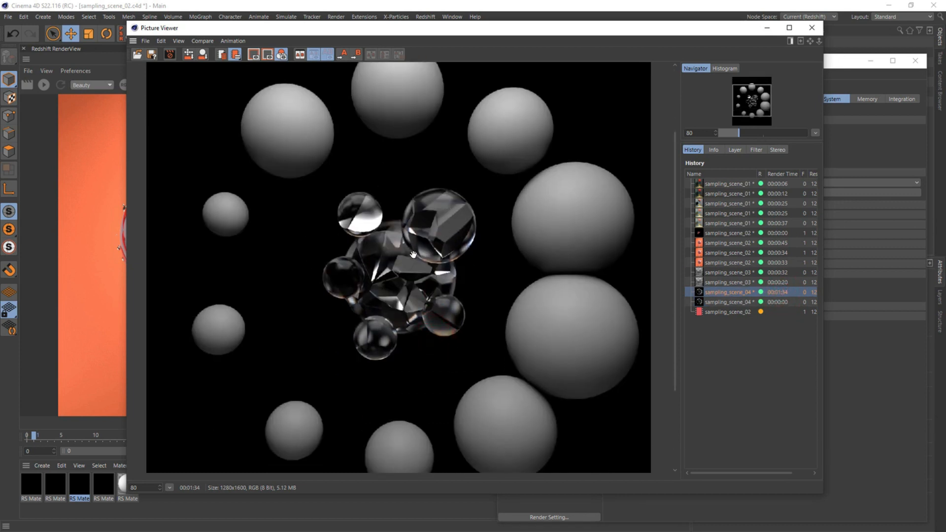
left_click(785, 302)
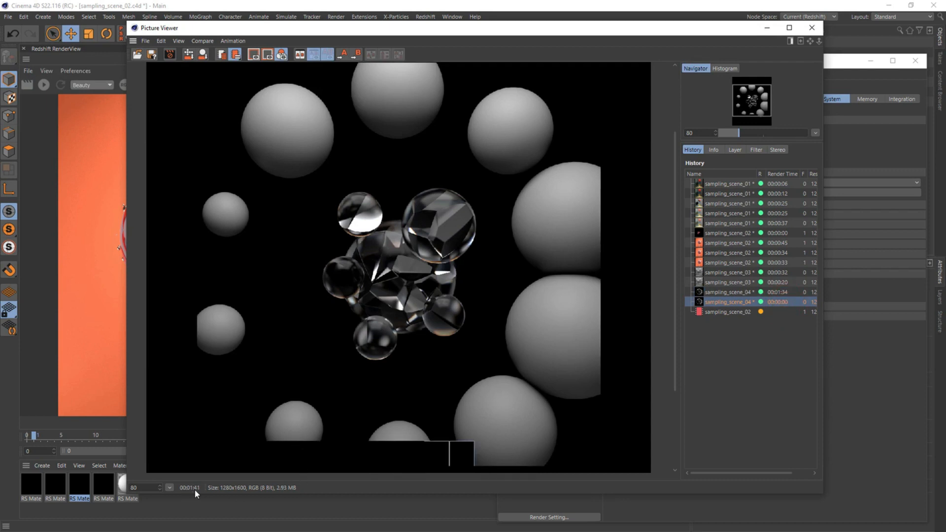
- Compare the new lollipop render with the earlier one made before the bucket size change, and close the Picture Viewer
left_click(748, 312)
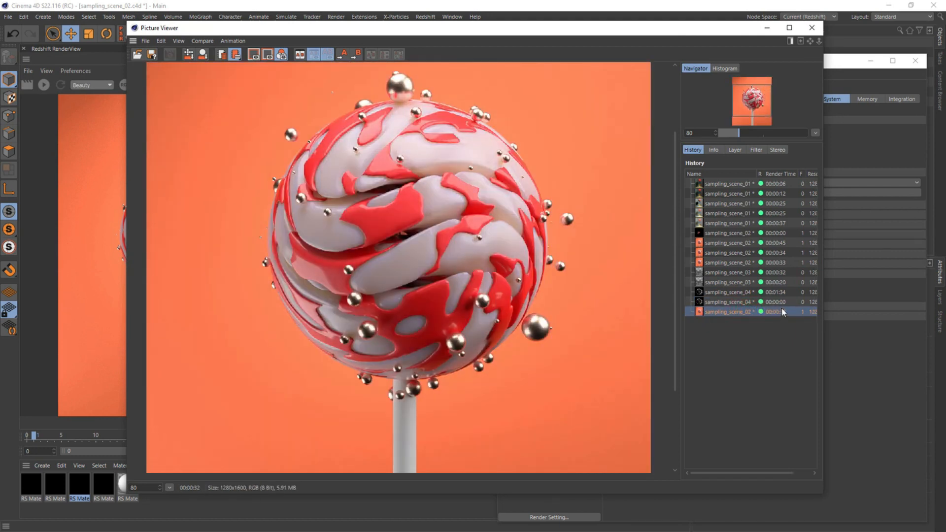
left_click(782, 263)
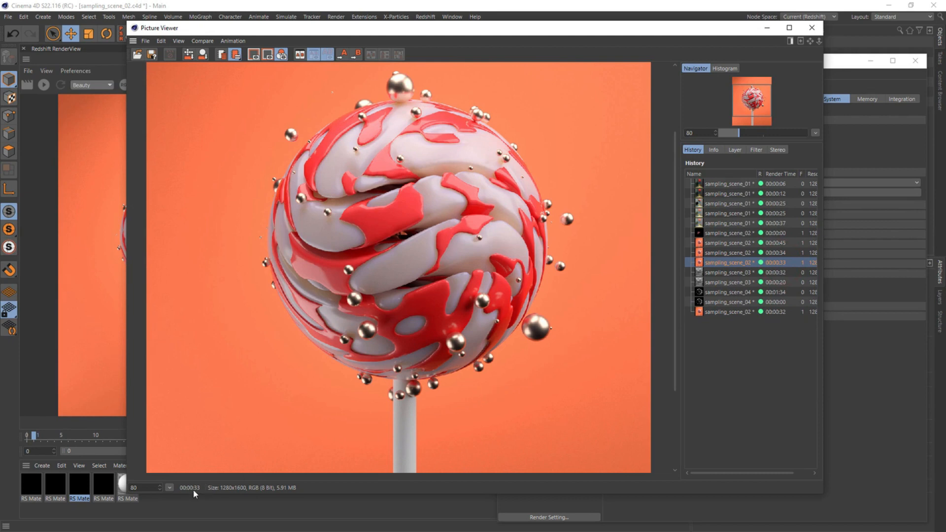
left_click(811, 27)
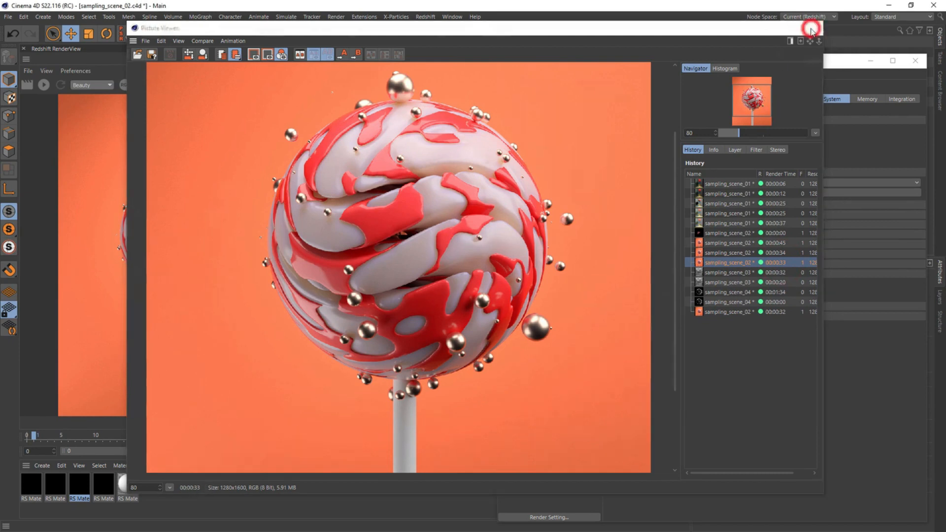
- Review Redshift's unified sampling values and the sampling overrides for reflection and sub-surface multiple scattering
left_click(642, 276)
left_click(622, 99)
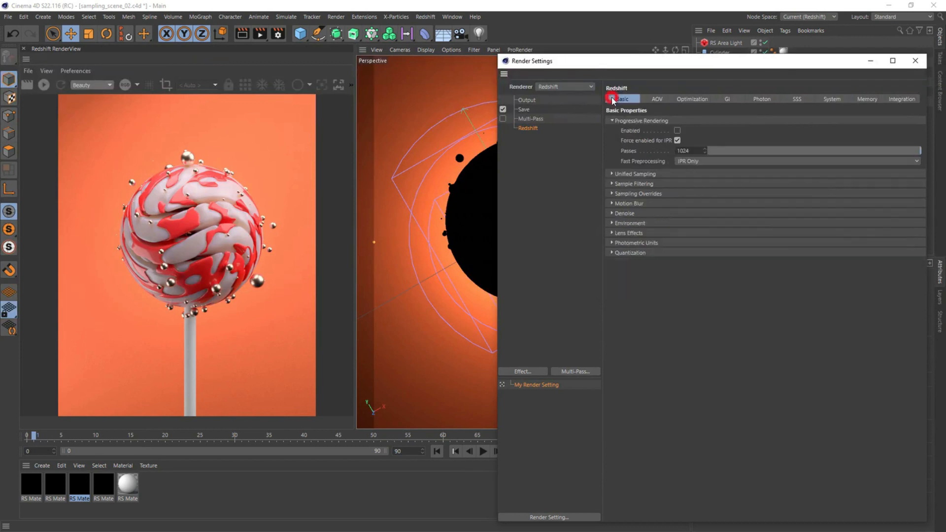
left_click_drag(585, 61, 436, 21)
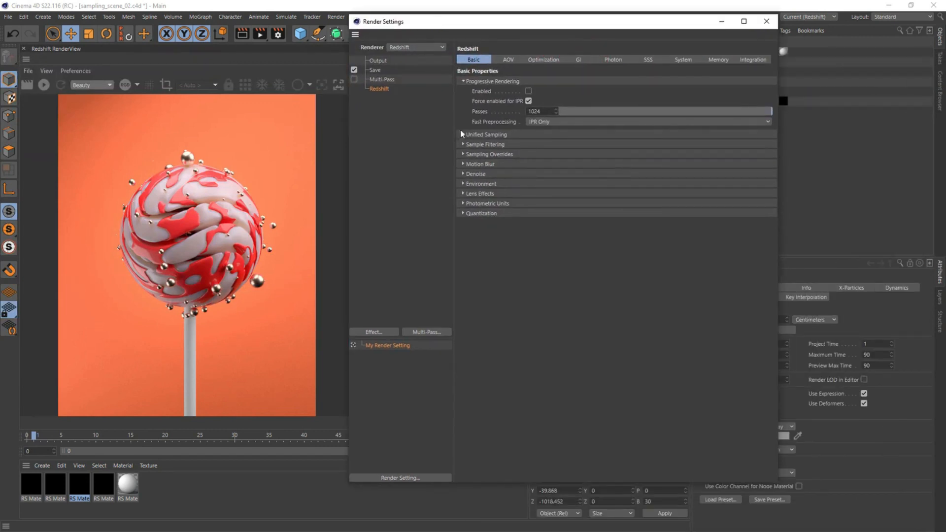
left_click(492, 135)
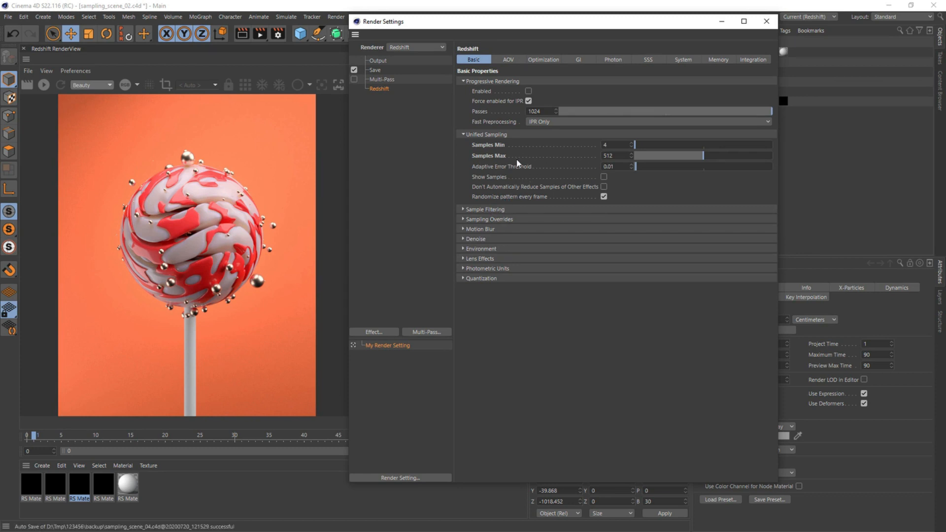
left_click(488, 219)
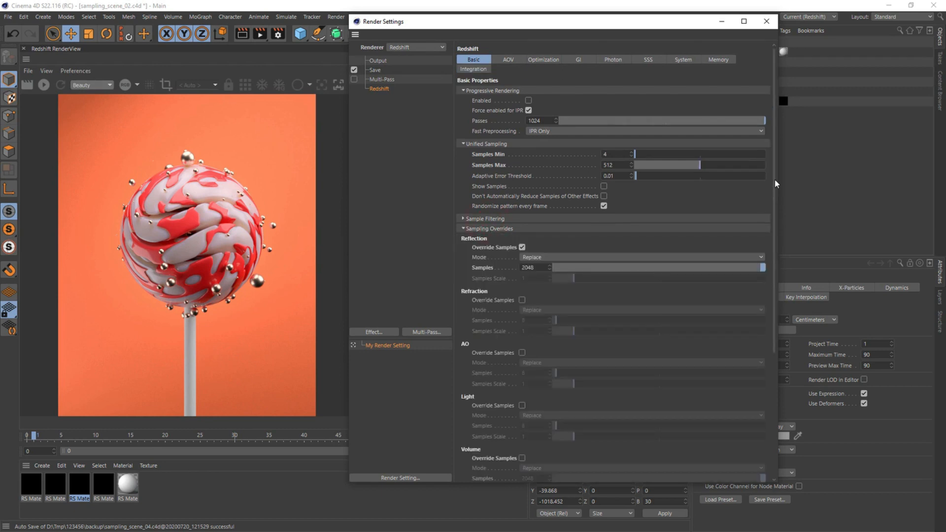
left_click_drag(775, 189, 794, 284)
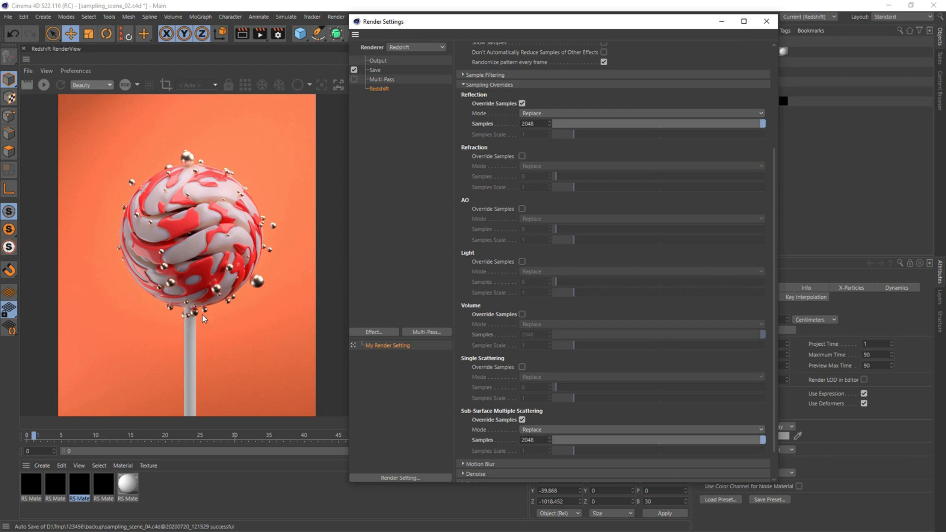
left_click(773, 93)
- Review the primary and secondary GI engines, the available secondary engine options, and the brute force rays
left_click(574, 60)
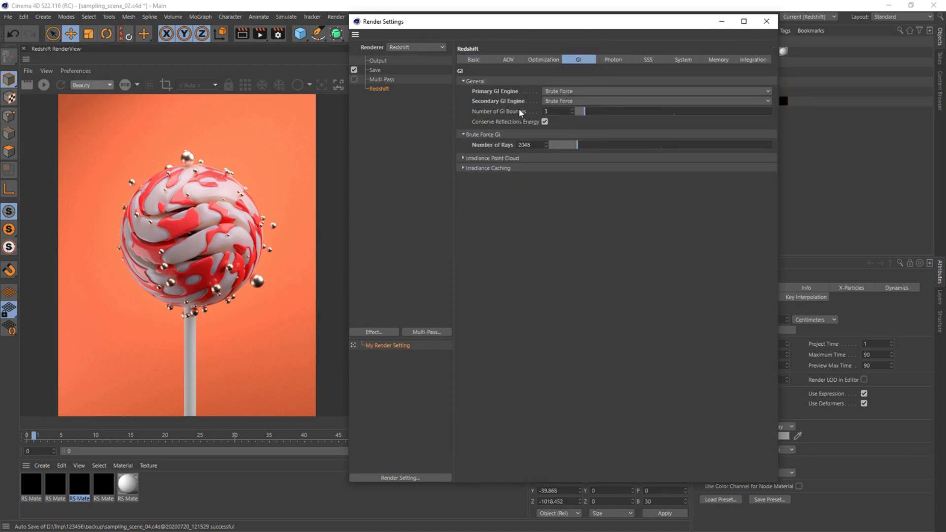
left_click(549, 101)
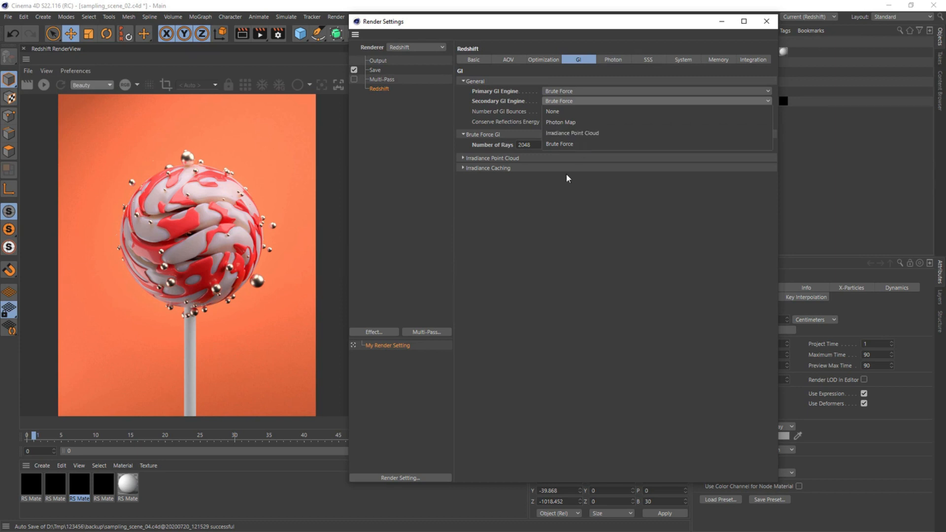
left_click(570, 229)
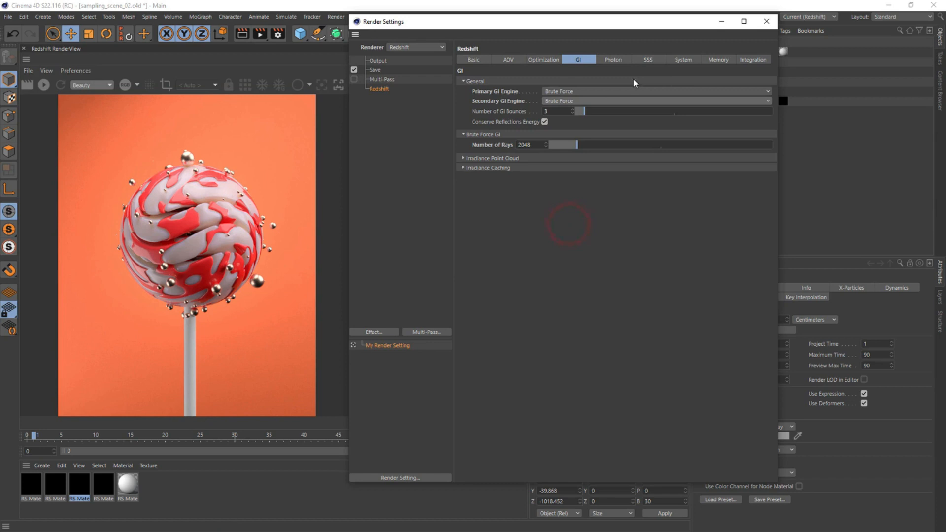
- Check the Optix RT, automatic sampling and bucket rendering options, and close the render settings
left_click(689, 61)
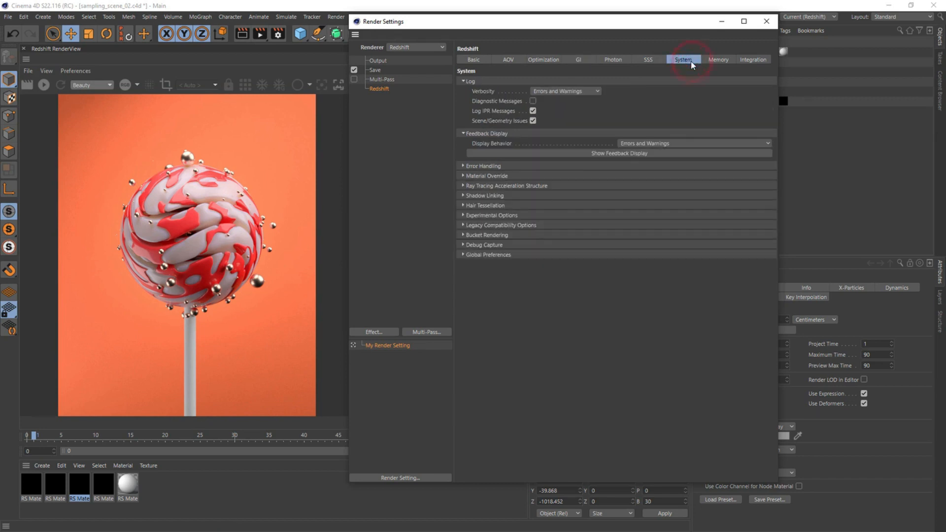
left_click(514, 216)
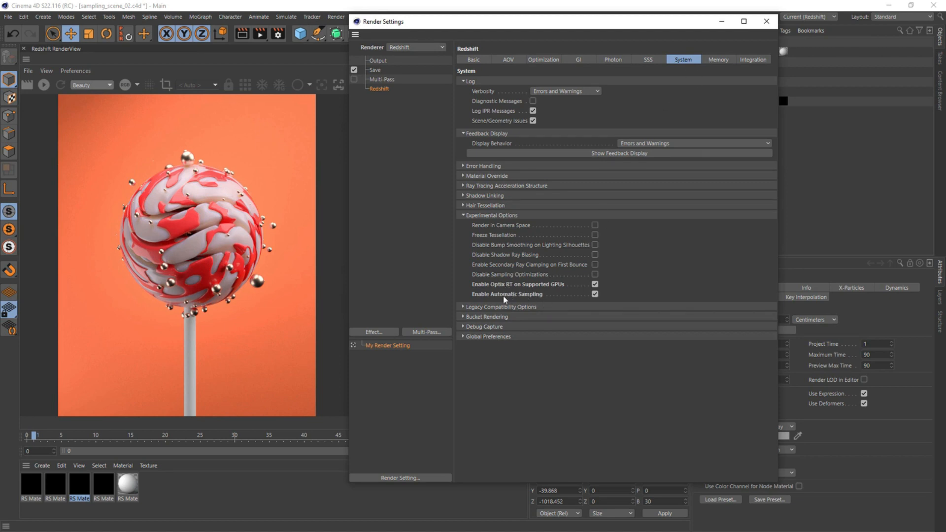
left_click(502, 317)
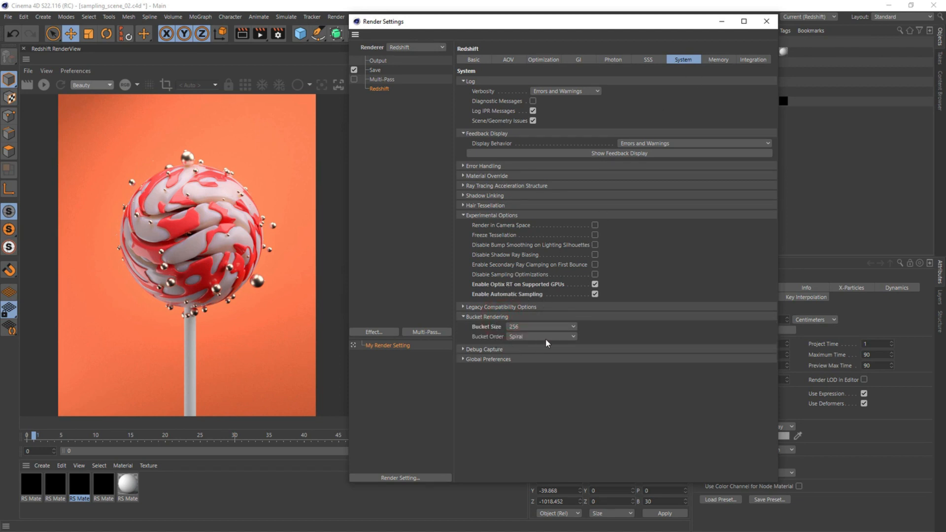
left_click(766, 21)
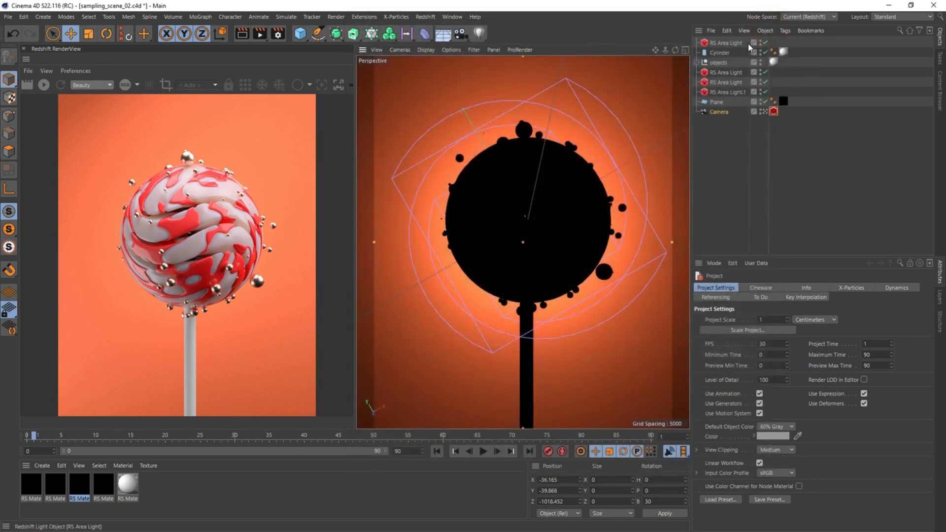
- Reduce Redshift's maximum trace depths, setting Refraction to 1 and Transparency to 3 and lowering Reflection
left_click(284, 34)
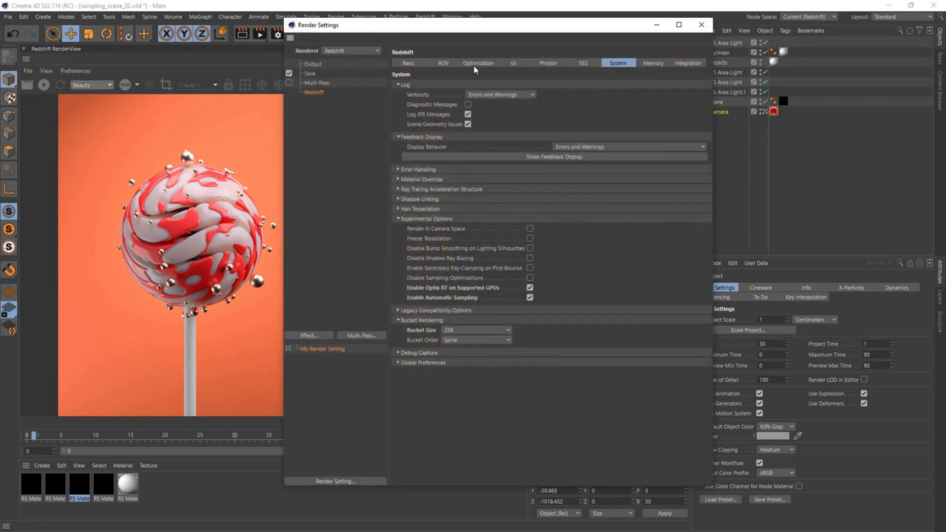
left_click(476, 67)
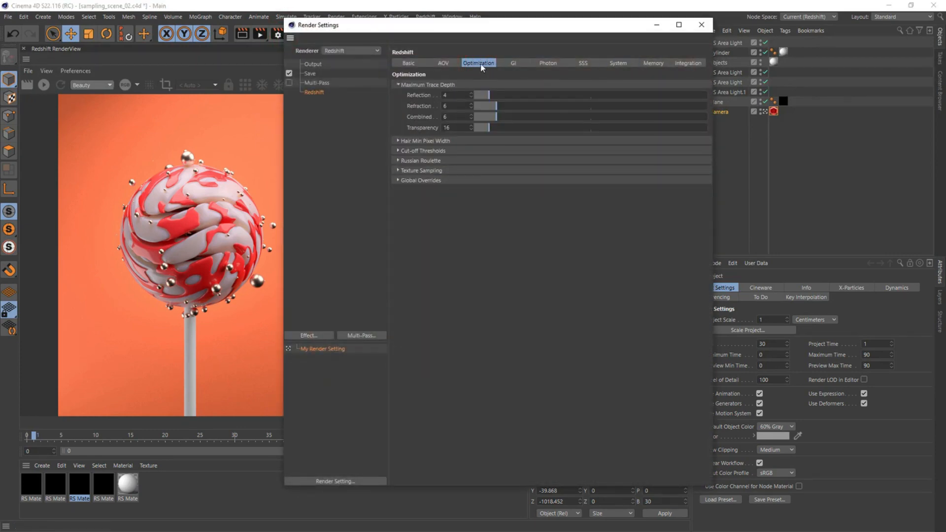
left_click_drag(424, 26, 492, 65)
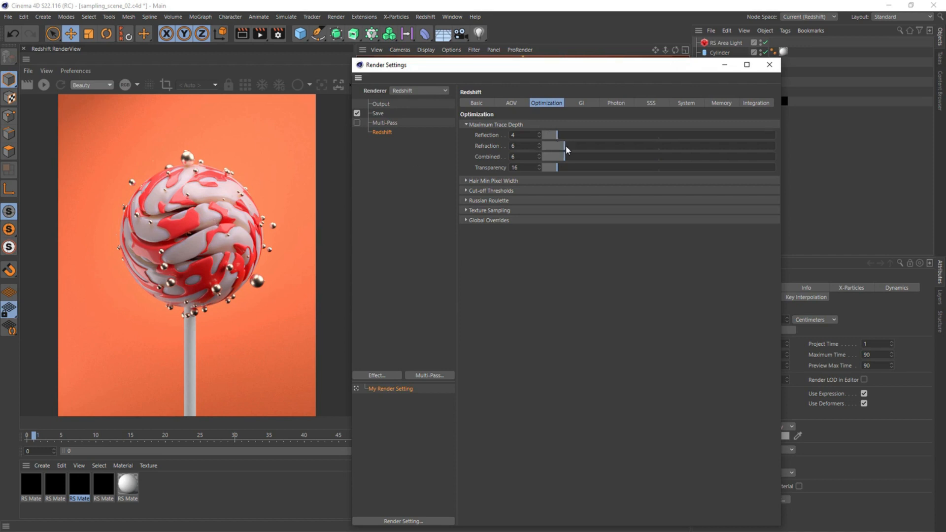
mouse_move(565, 151)
left_mouse_down()
mouse_move(544, 149)
mouse_move(549, 168)
left_mouse_up()
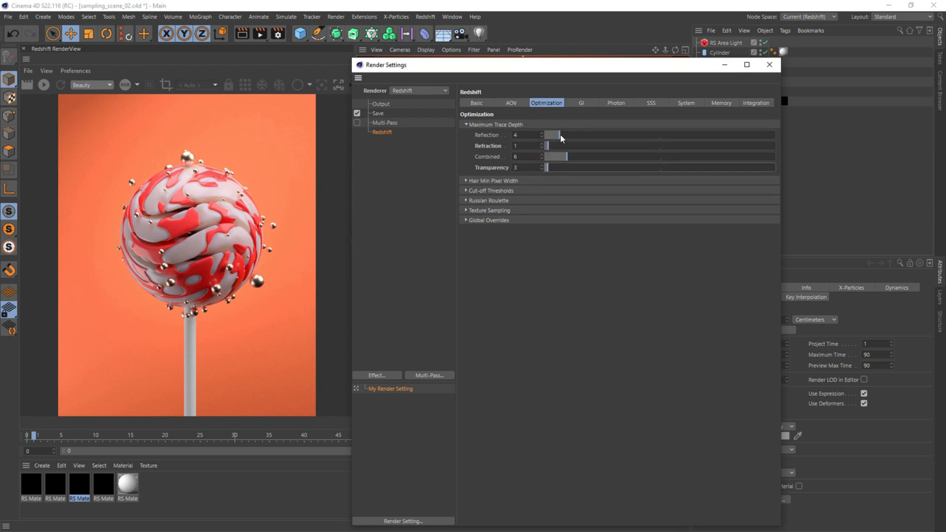
left_click_drag(559, 136, 550, 168)
- Render the lollipop scene with the reduced trace depths to the Picture Viewer and centre the lollipop in view
left_click(262, 39)
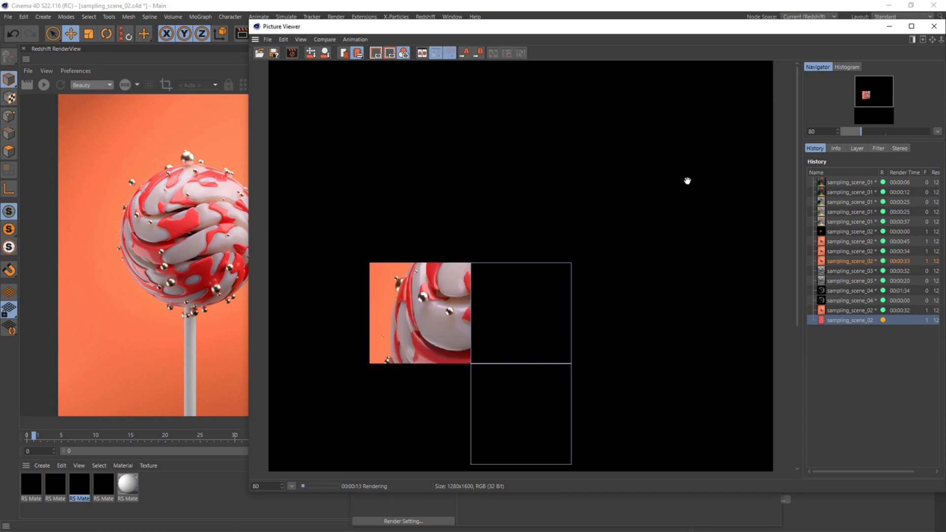
left_click_drag(507, 324, 527, 275)
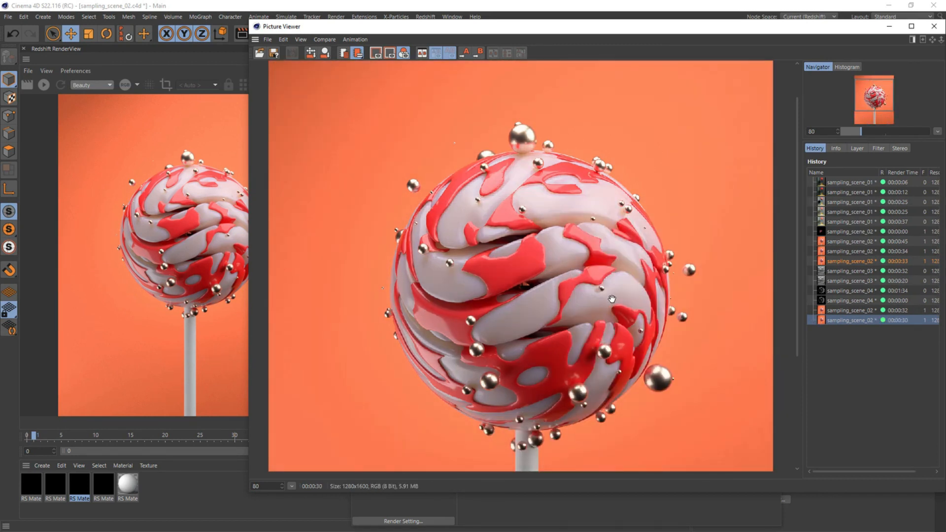
left_click_drag(566, 307, 560, 217)
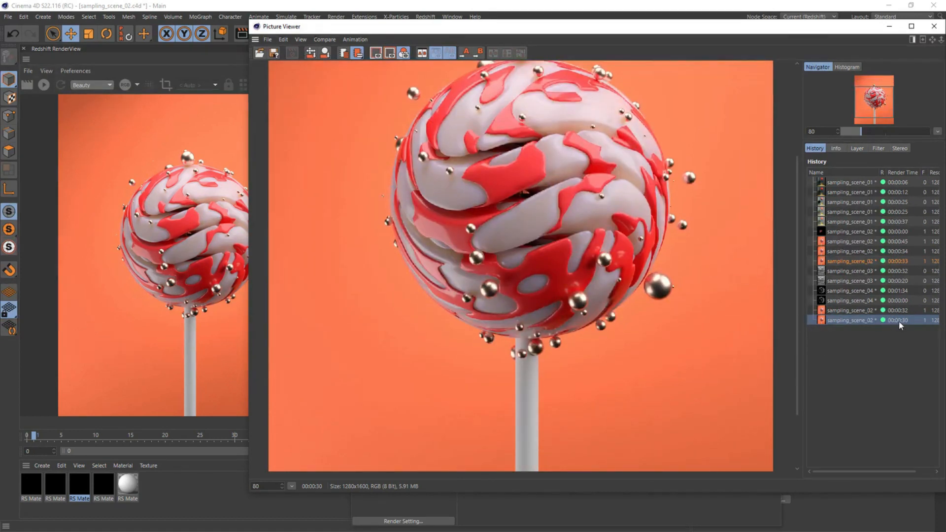
- Compare the reduced trace depth render with the earlier lollipop renders, examining close-up detail and render times
left_click(897, 251)
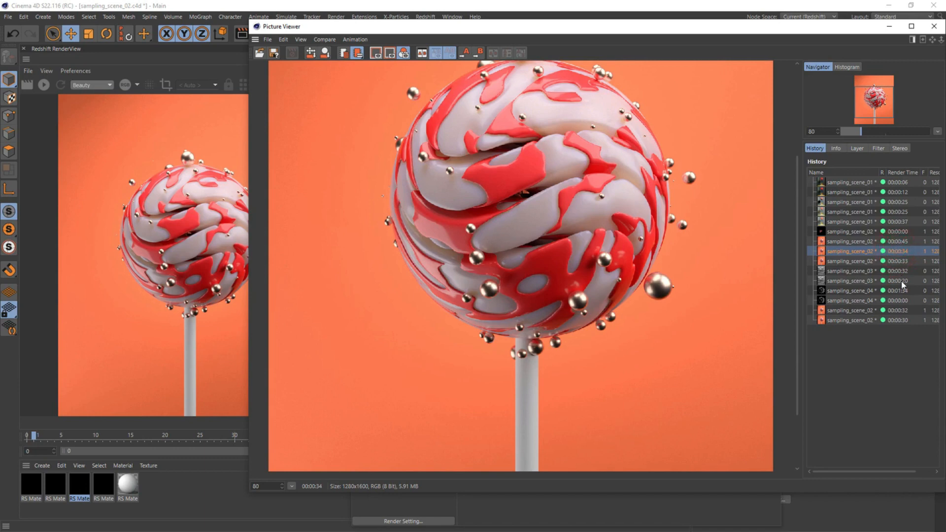
left_click(898, 320)
scroll(524, 193, "up", 4)
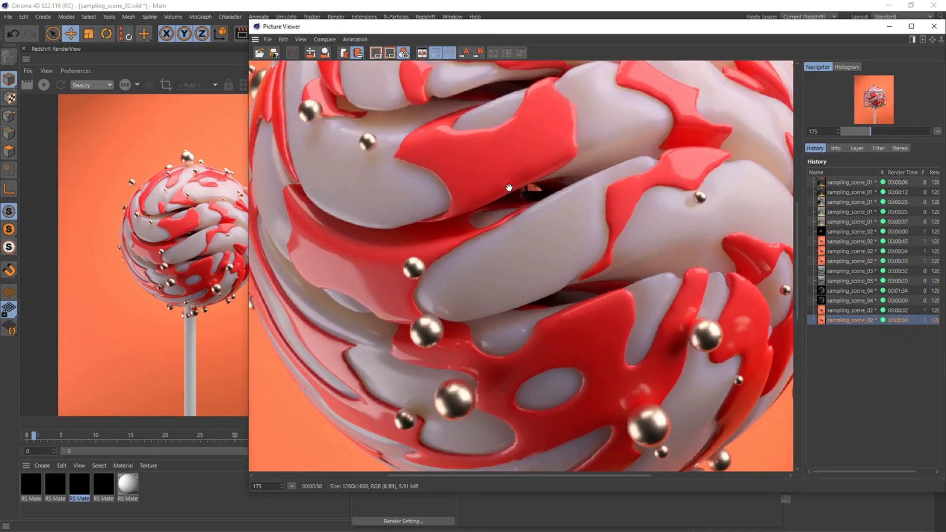
left_click(863, 241)
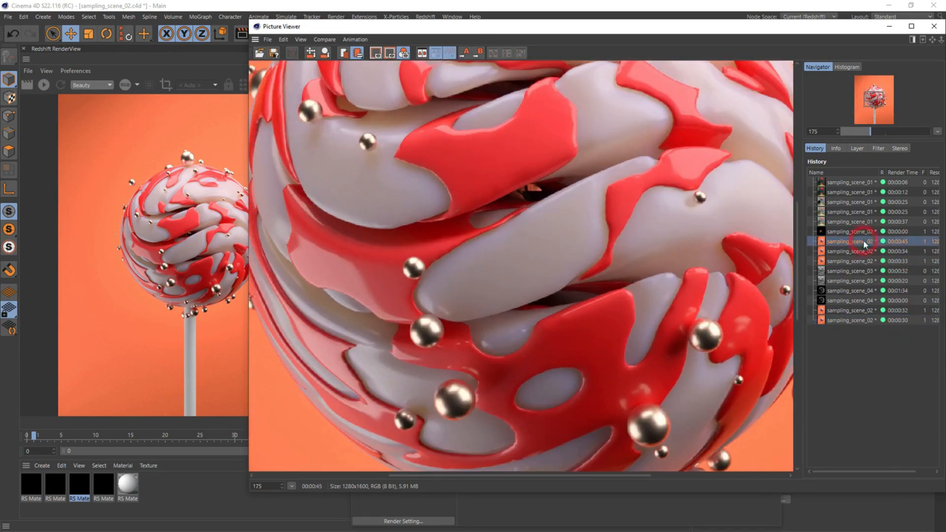
left_click(853, 321)
scroll(592, 280, "down", 4)
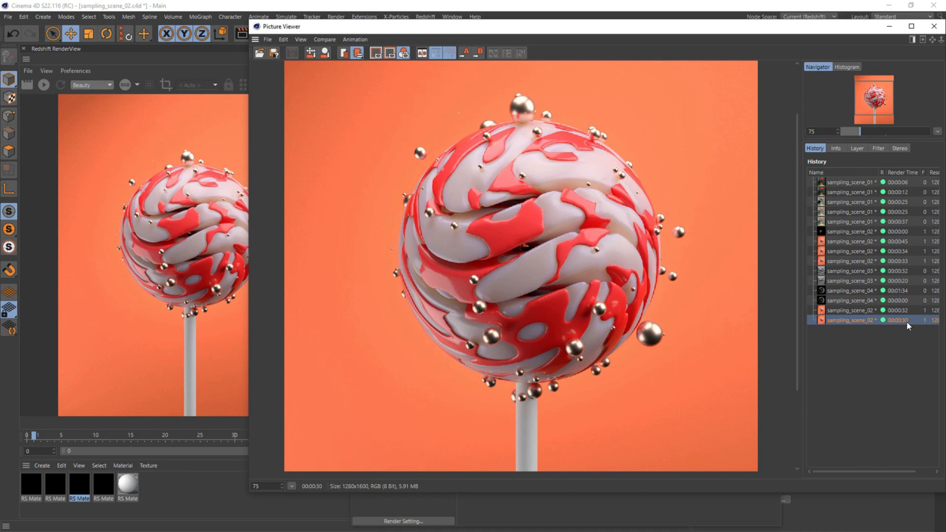
left_click(903, 252)
left_click(904, 242)
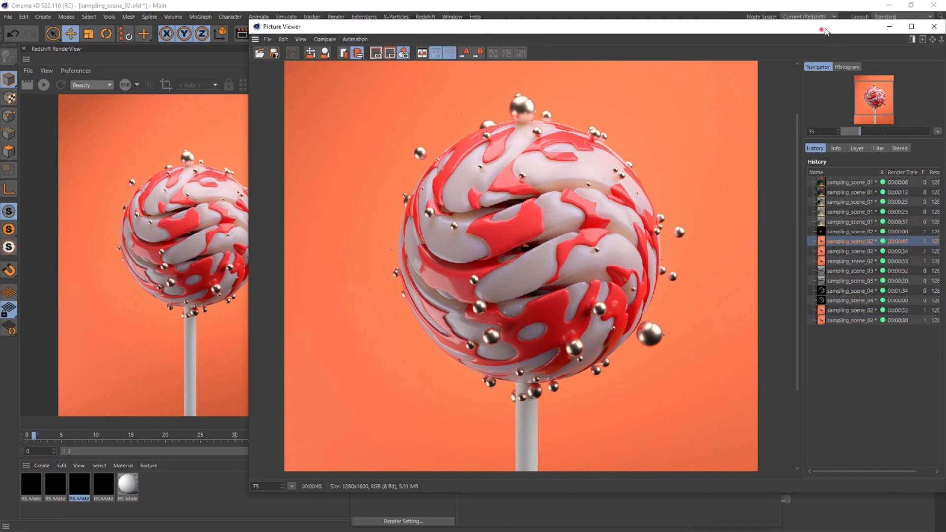
left_click_drag(825, 28, 809, 34)
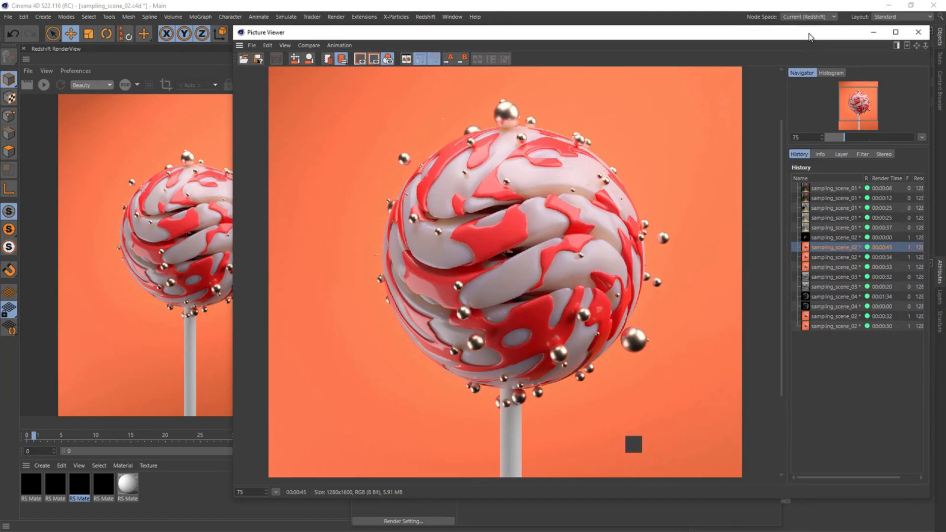